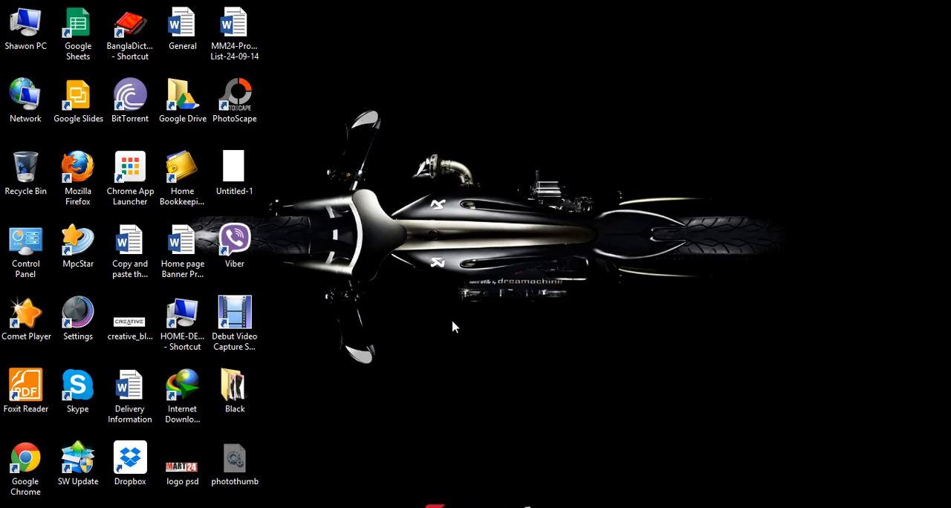
Switch to the browser and scroll through the Megamart24 home page to look over its sections.
{"action": "left_click", "coordinate": [132, 507]}
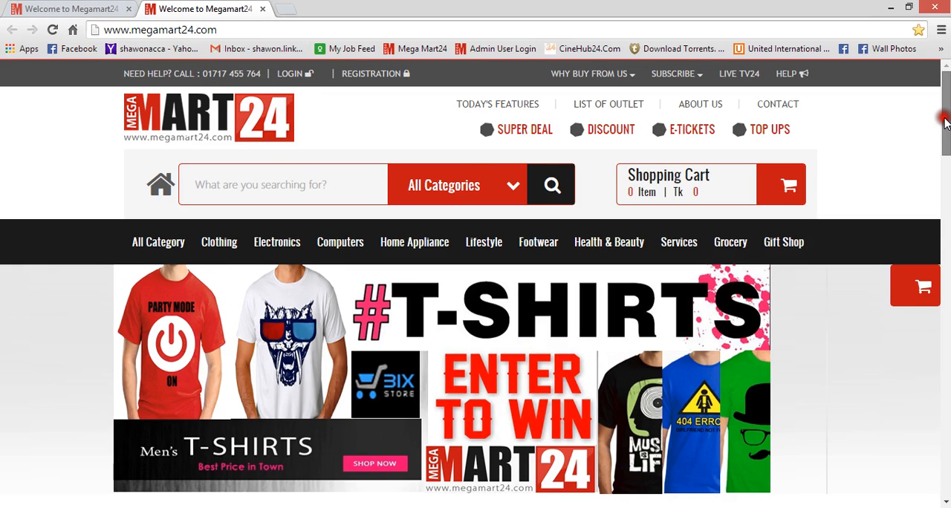
{"action": "left_click_drag", "start_coordinate": [944, 119], "coordinate": [937, 290]}
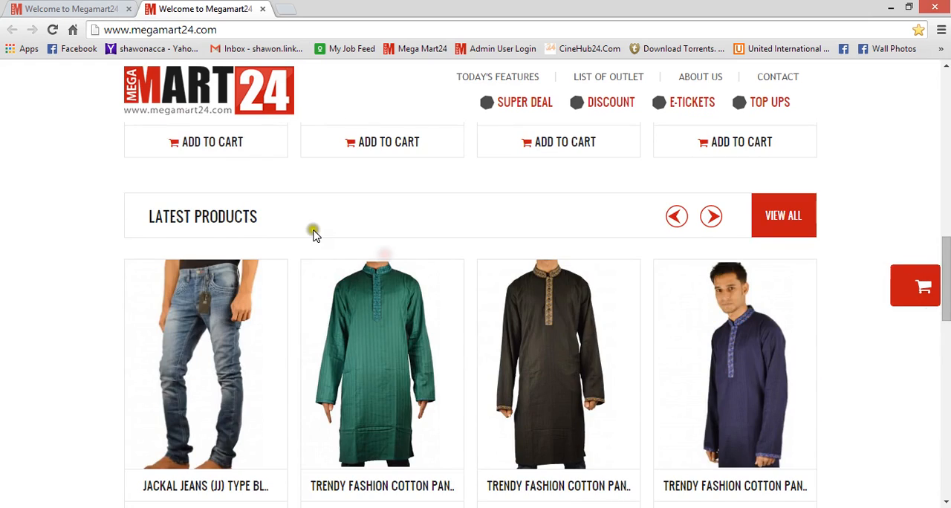
{"action": "left_click_drag", "start_coordinate": [259, 222], "coordinate": [143, 219]}
{"action": "left_click_drag", "start_coordinate": [945, 282], "coordinate": [388, 128]}
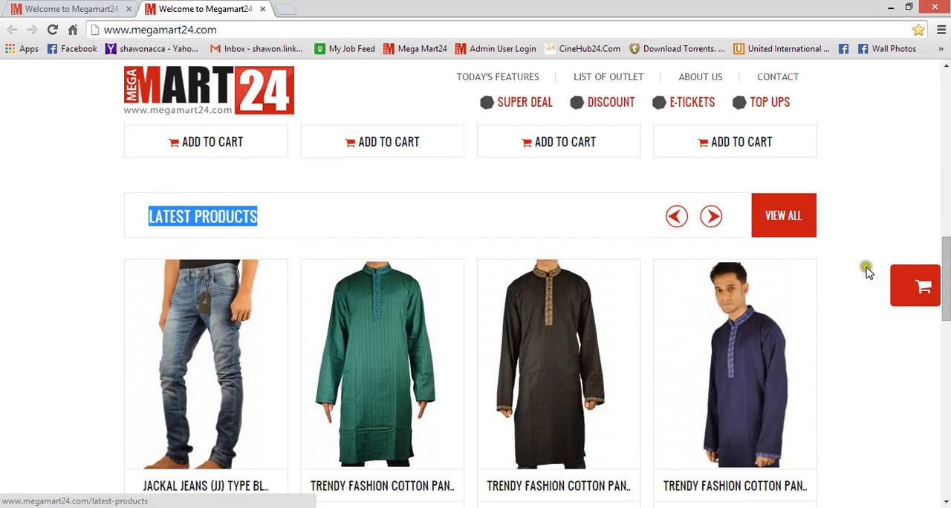
{"action": "left_click_drag", "start_coordinate": [945, 276], "coordinate": [945, 105]}
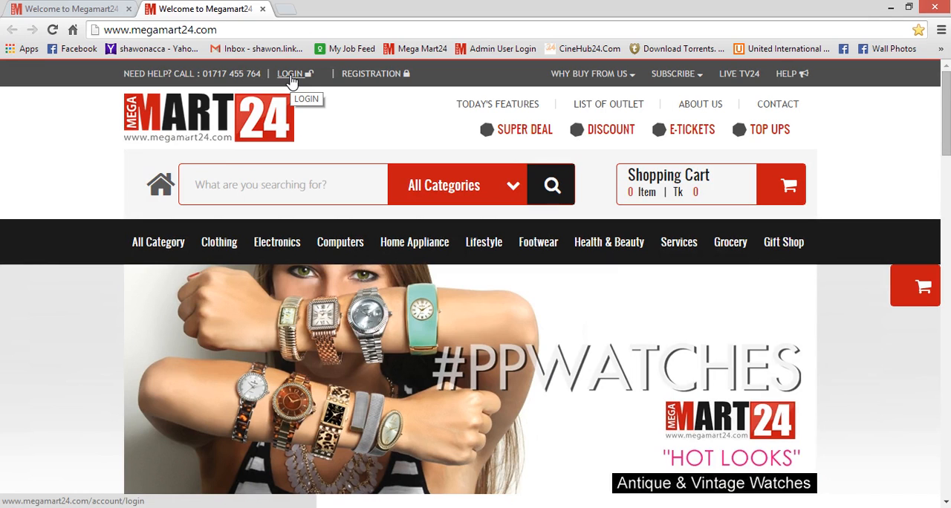
Open the login page and sign in with the vendor account's e-mail address and password.
{"action": "left_click", "coordinate": [292, 79]}
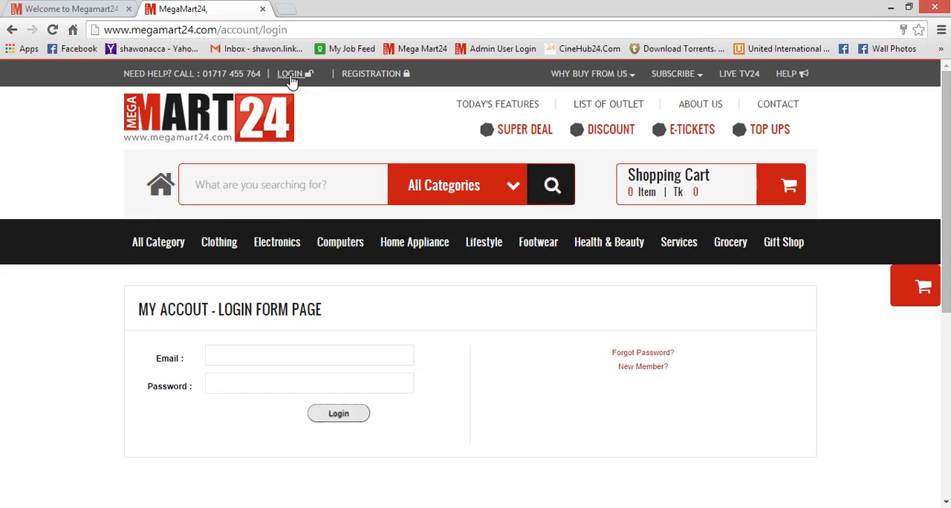
{"action": "mouse_move", "coordinate": [219, 242]}
{"action": "left_click_drag", "start_coordinate": [155, 358], "coordinate": [226, 360]}
{"action": "left_click", "coordinate": [221, 358]}
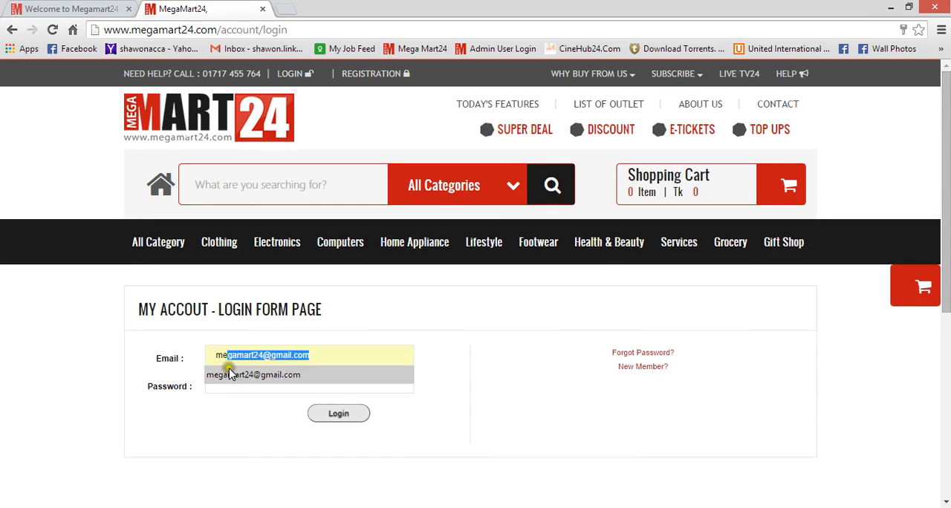
{"action": "left_click", "coordinate": [228, 374]}
{"action": "left_click", "coordinate": [232, 383]}
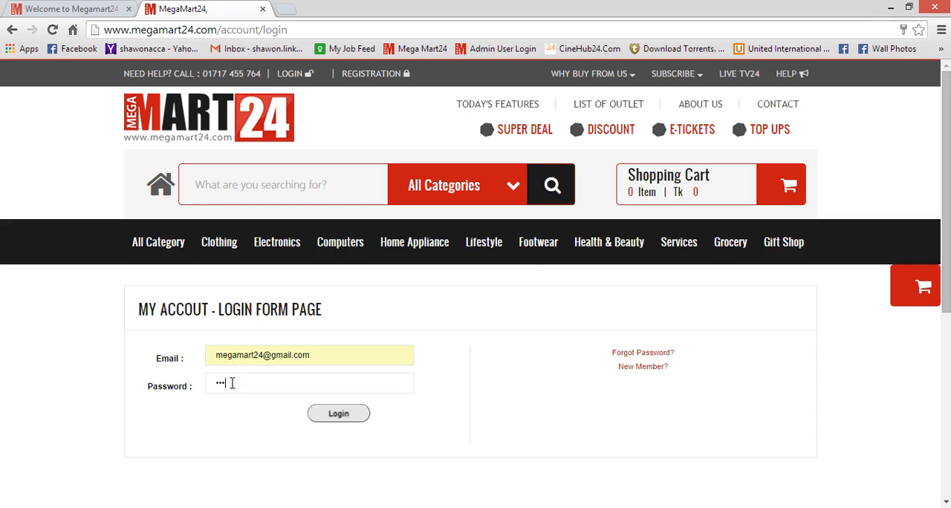
{"action": "left_click", "coordinate": [329, 415]}
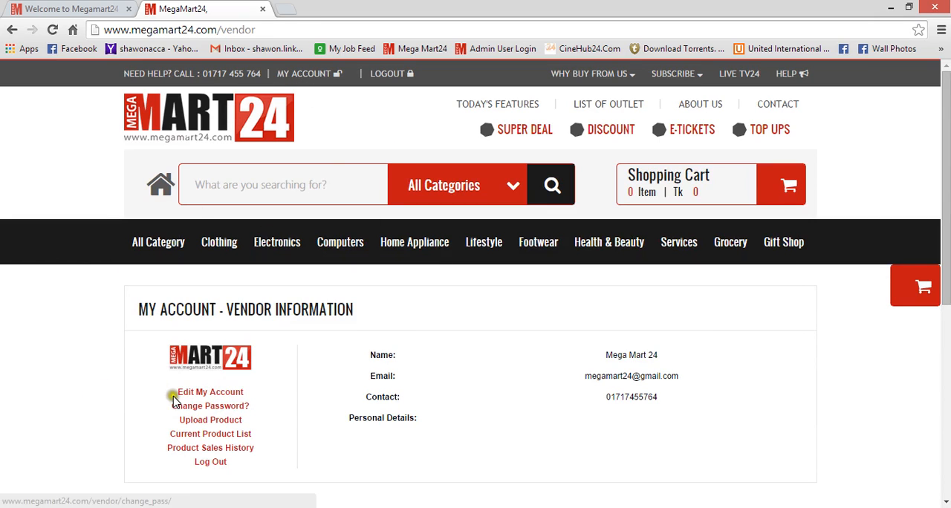
Review the vendor account information and the account menu links on the My Account page.
{"action": "left_click", "coordinate": [202, 383]}
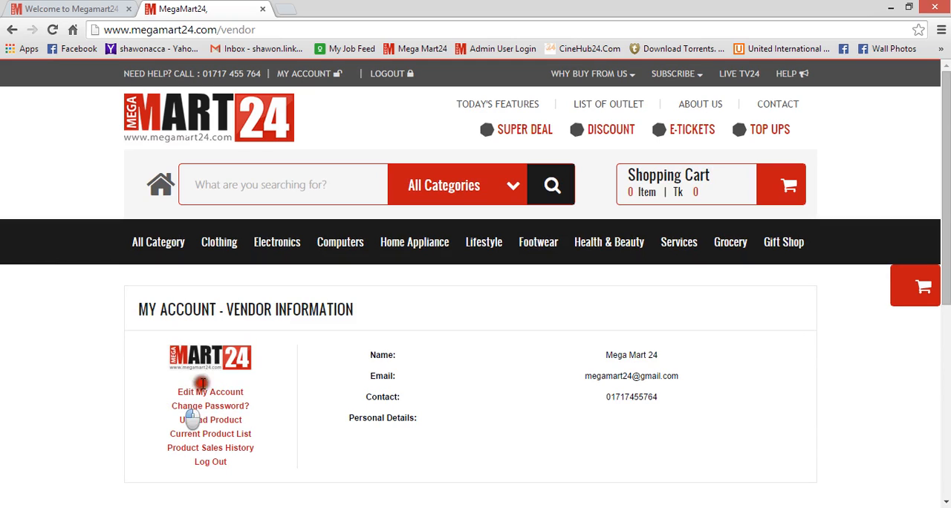
{"action": "left_click_drag", "start_coordinate": [202, 383], "coordinate": [254, 397]}
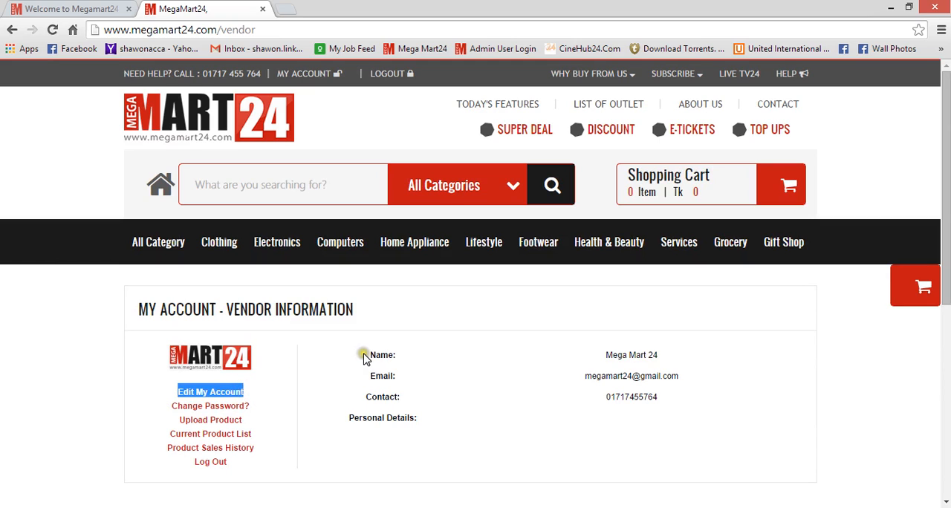
{"action": "left_click_drag", "start_coordinate": [365, 355], "coordinate": [631, 397]}
{"action": "left_click", "coordinate": [389, 442]}
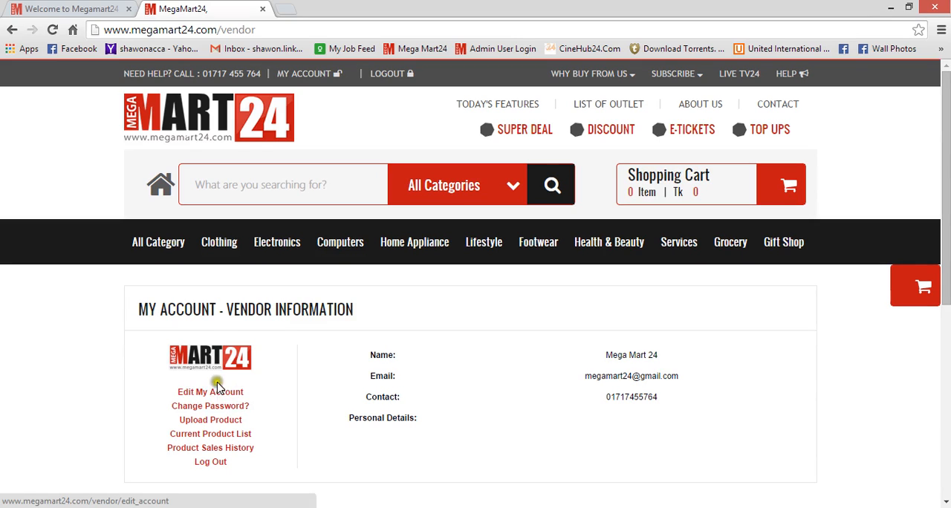
{"action": "left_click", "coordinate": [197, 415]}
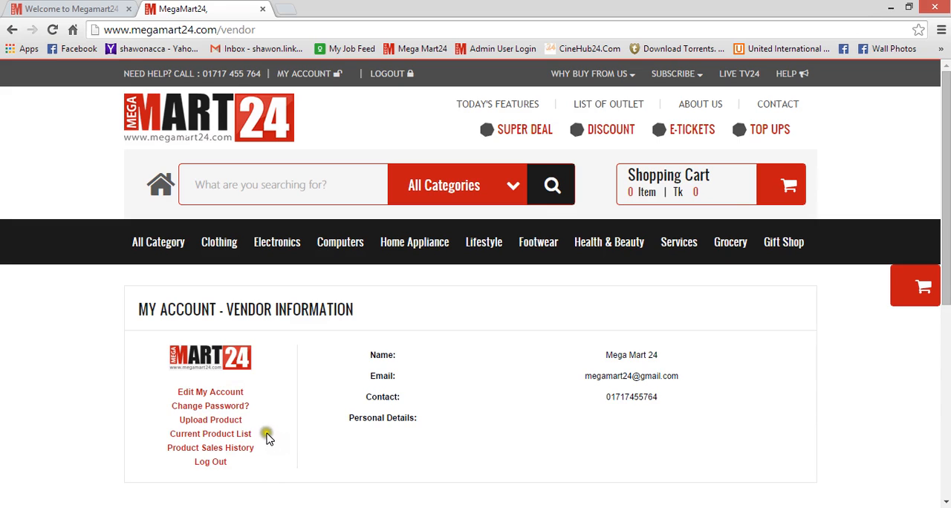
{"action": "left_click_drag", "start_coordinate": [253, 434], "coordinate": [167, 434]}
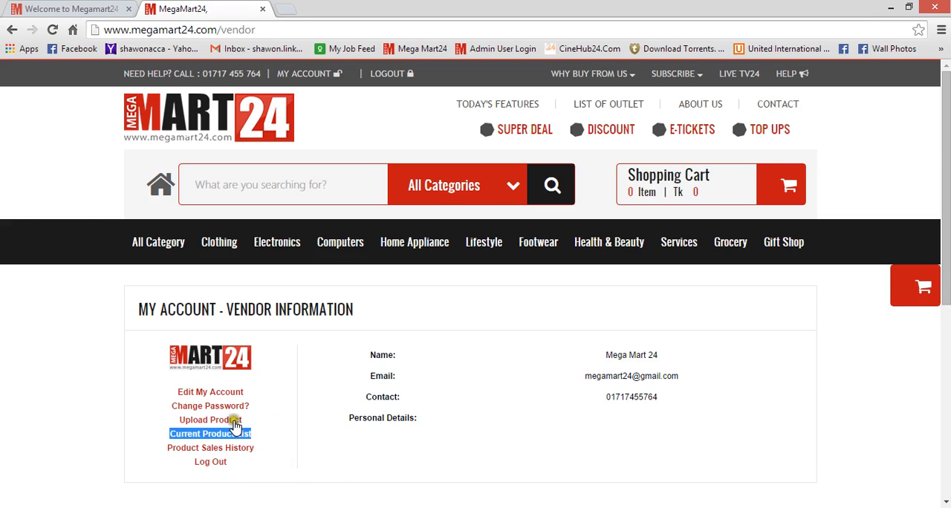
{"action": "left_click", "coordinate": [162, 423]}
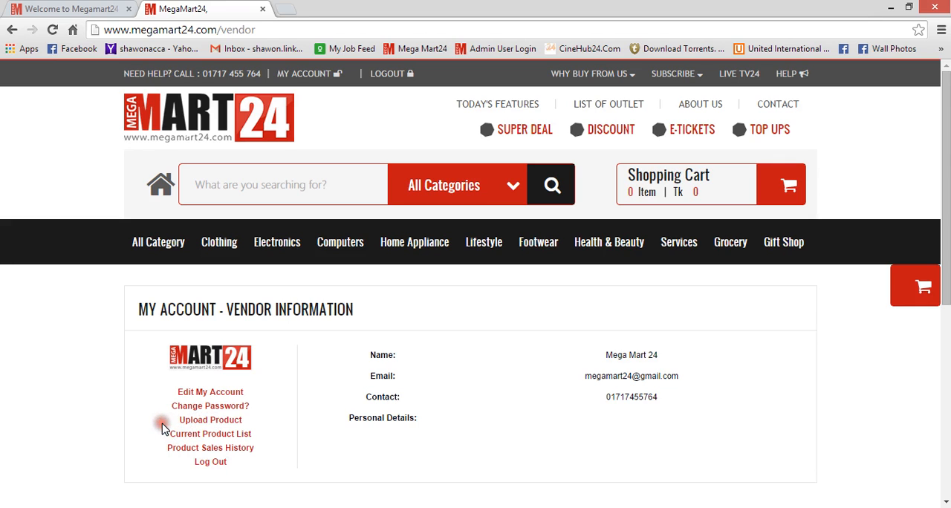
Open the Upload Product page for adding a new product.
{"action": "left_click", "coordinate": [216, 421]}
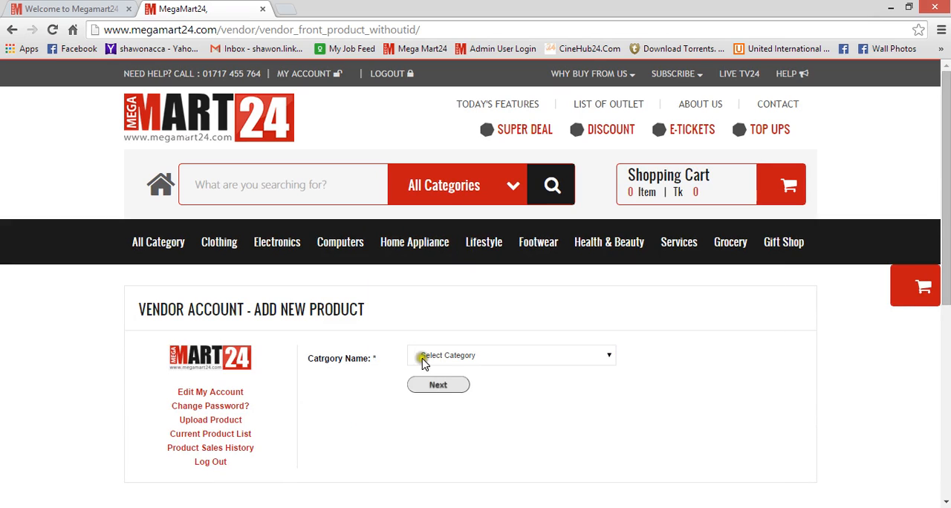
{"action": "left_click", "coordinate": [466, 358]}
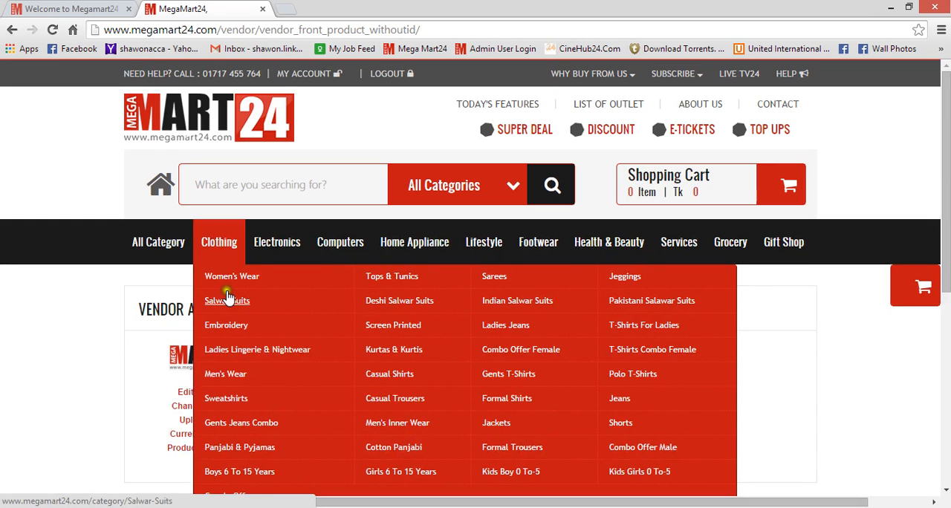
{"action": "mouse_move", "coordinate": [265, 255]}
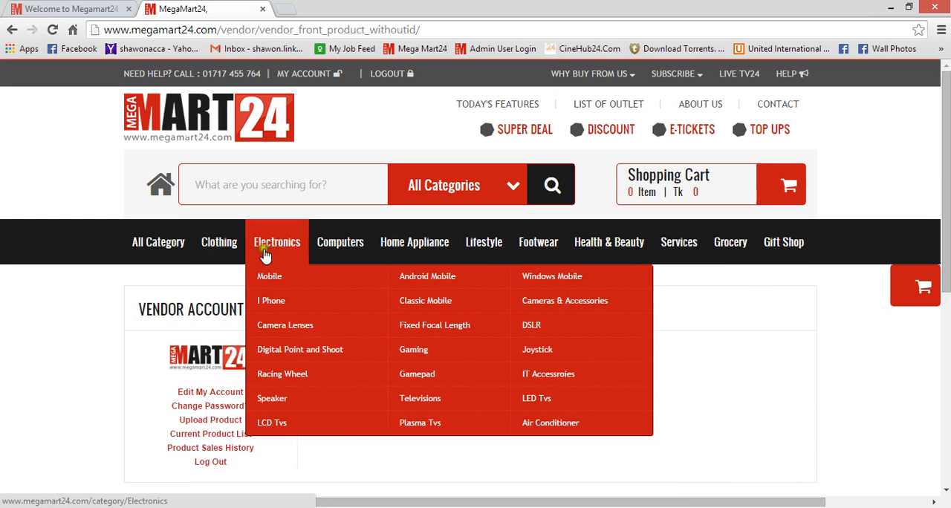
{"action": "mouse_move", "coordinate": [349, 247]}
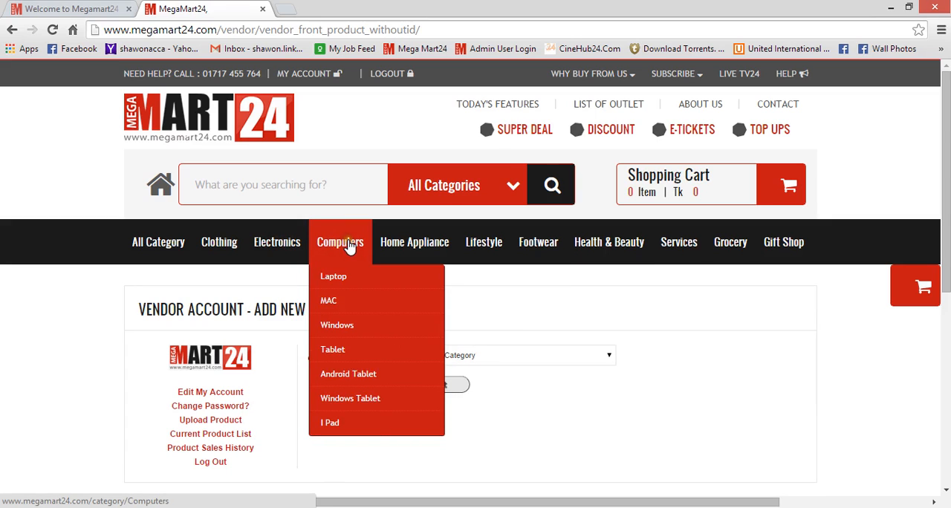
{"action": "mouse_move", "coordinate": [384, 252]}
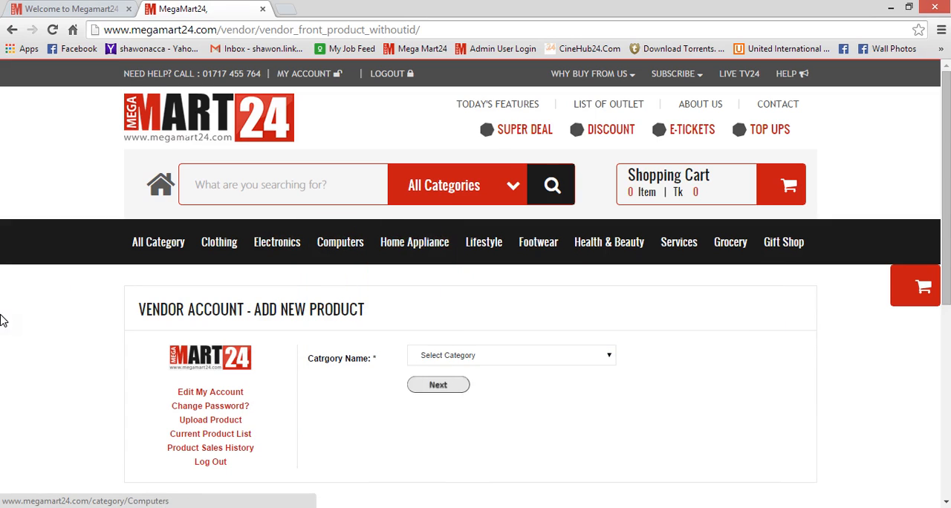
Choose Jeggings as the product category and continue to the product details form.
{"action": "left_click", "coordinate": [532, 357]}
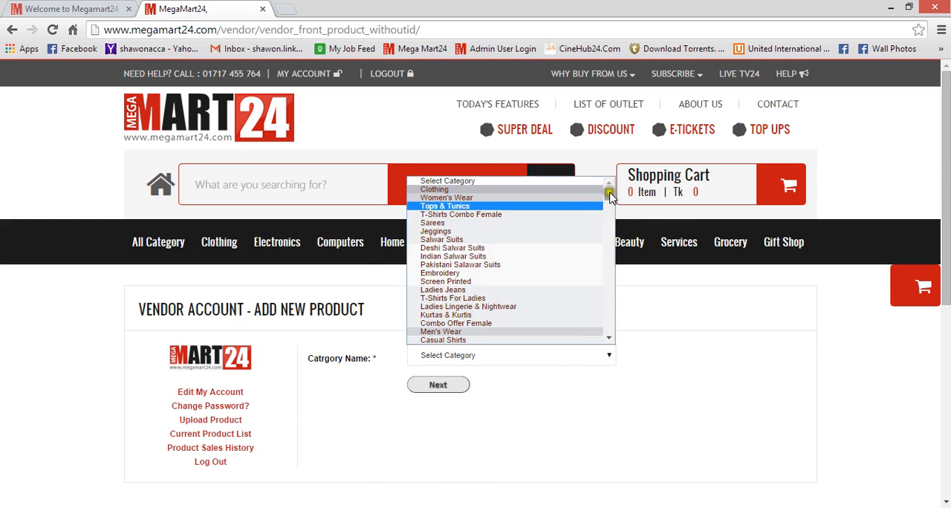
{"action": "mouse_move", "coordinate": [610, 192]}
{"action": "left_mouse_down"}
{"action": "mouse_move", "coordinate": [599, 306]}
{"action": "mouse_move", "coordinate": [614, 340]}
{"action": "mouse_move", "coordinate": [602, 188]}
{"action": "left_mouse_up"}
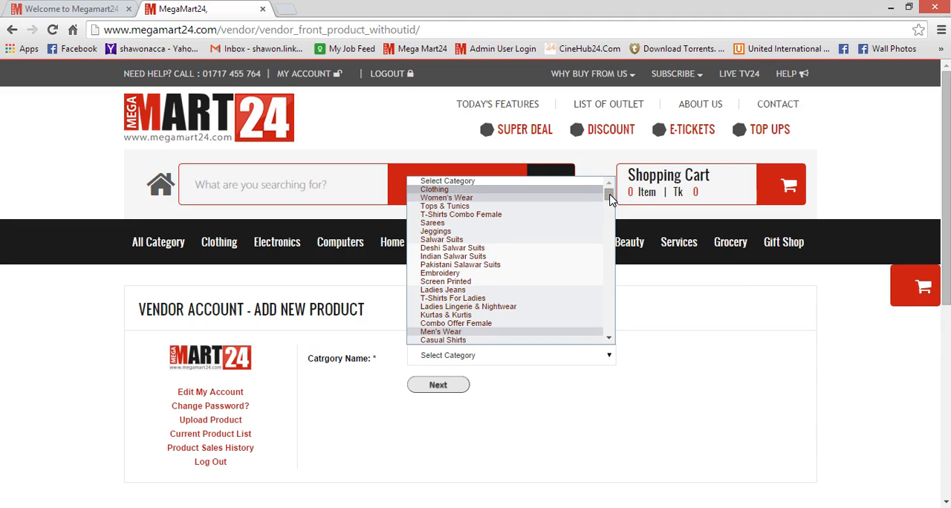
{"action": "left_click", "coordinate": [609, 196]}
{"action": "left_click_drag", "start_coordinate": [609, 198], "coordinate": [609, 193]}
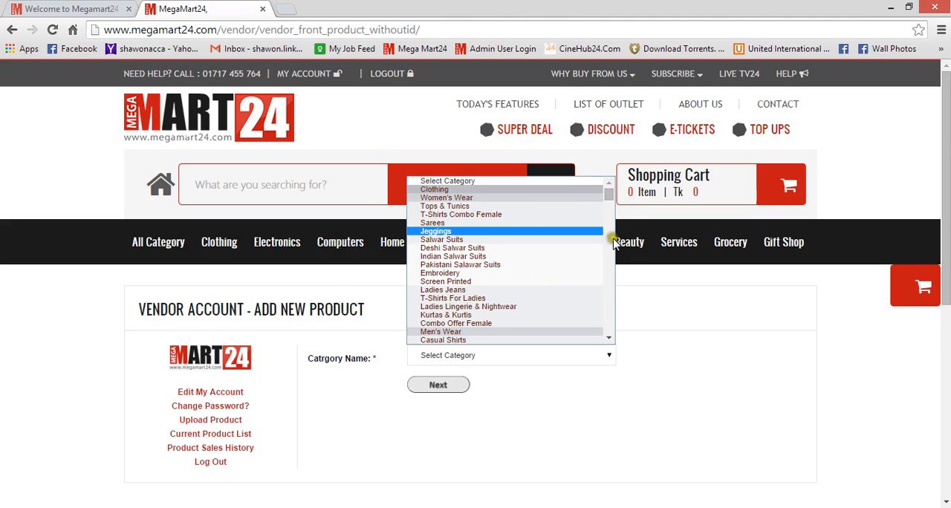
{"action": "scroll", "coordinate": [608, 201], "scroll_direction": "down", "scroll_amount": 5}
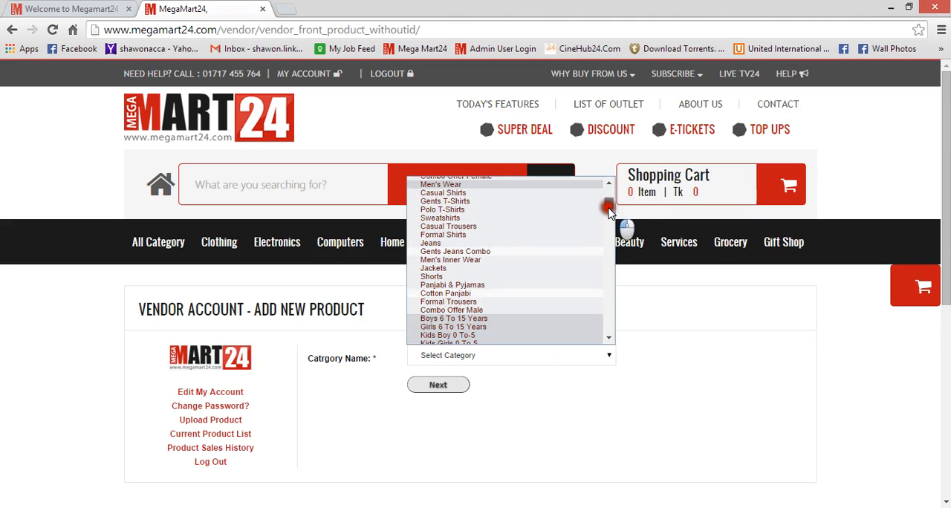
{"action": "scroll", "coordinate": [609, 204], "scroll_direction": "up", "scroll_amount": 2}
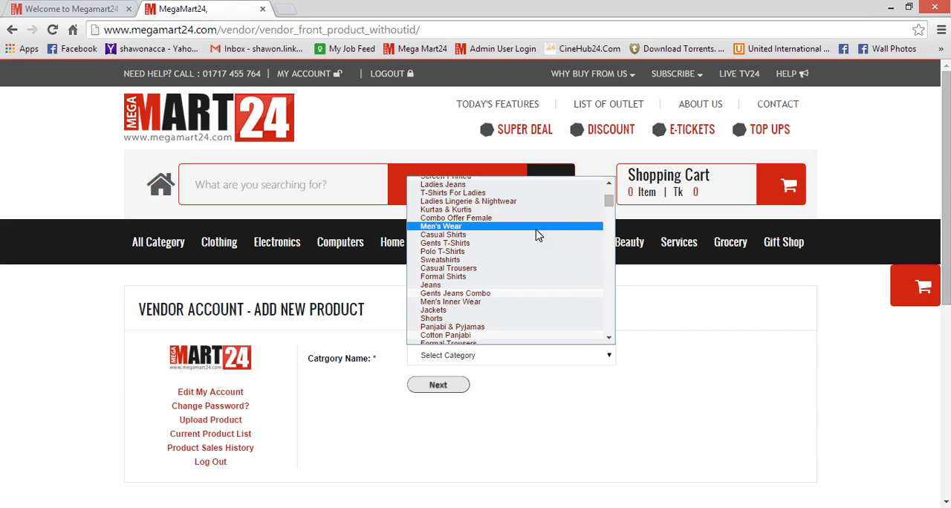
{"action": "left_click_drag", "start_coordinate": [607, 202], "coordinate": [612, 192]}
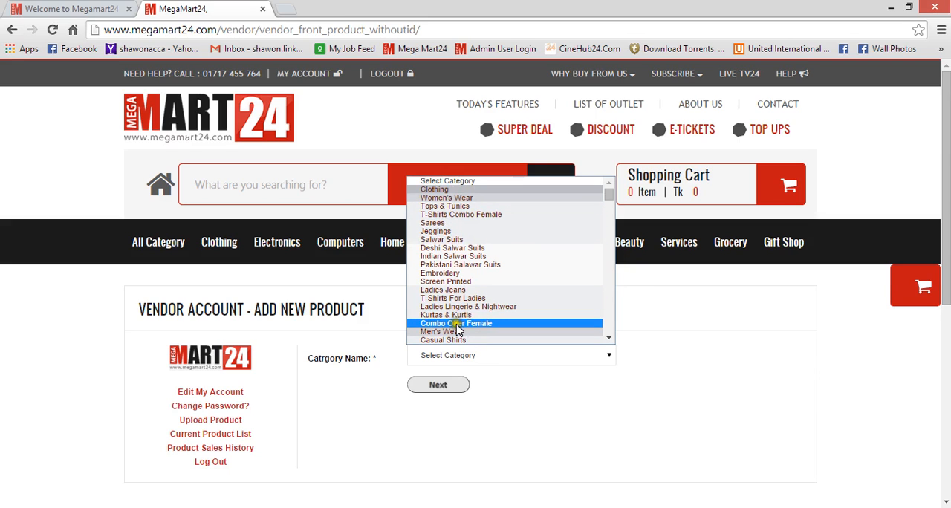
{"action": "left_click", "coordinate": [455, 199]}
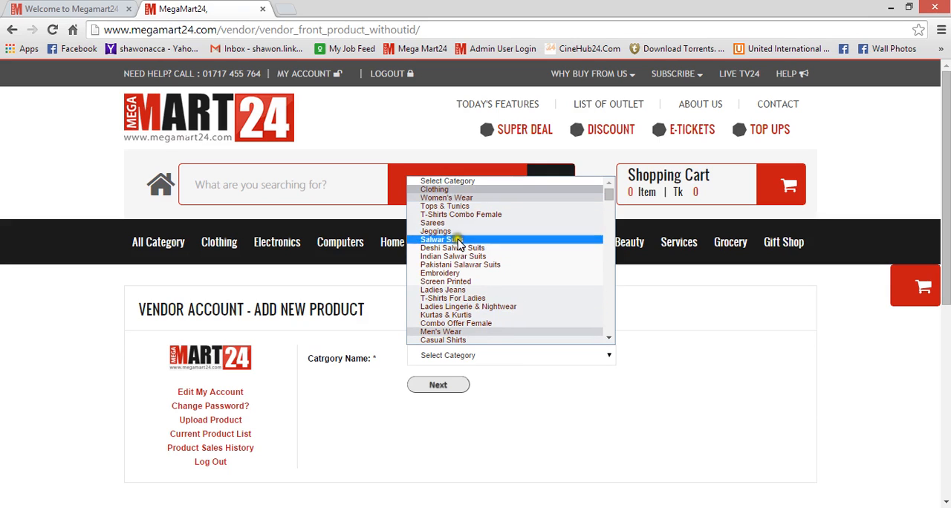
{"action": "left_click", "coordinate": [462, 199]}
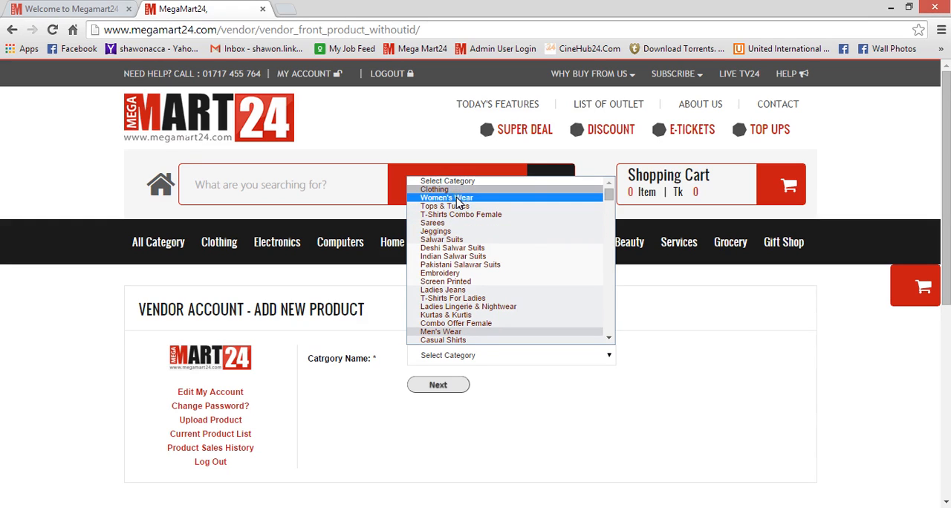
{"action": "left_click", "coordinate": [456, 199]}
{"action": "left_click", "coordinate": [453, 233]}
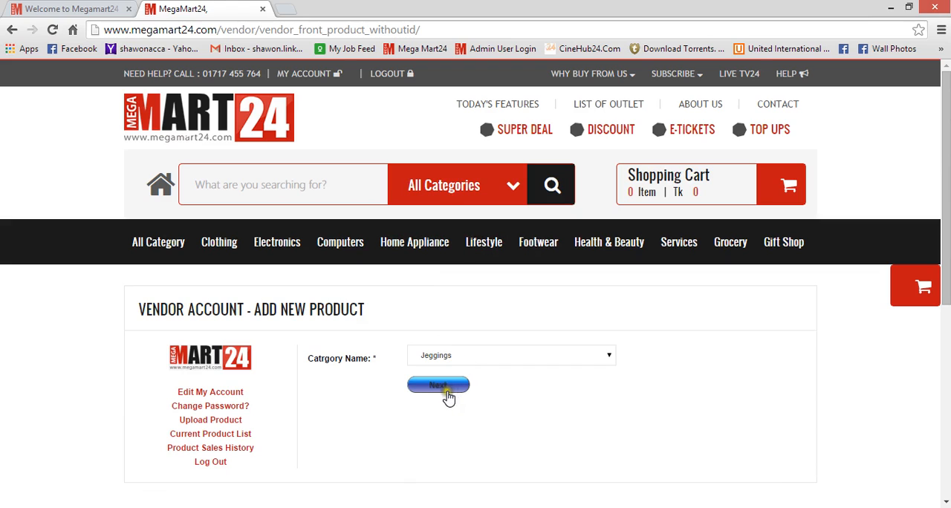
{"action": "left_click", "coordinate": [448, 392]}
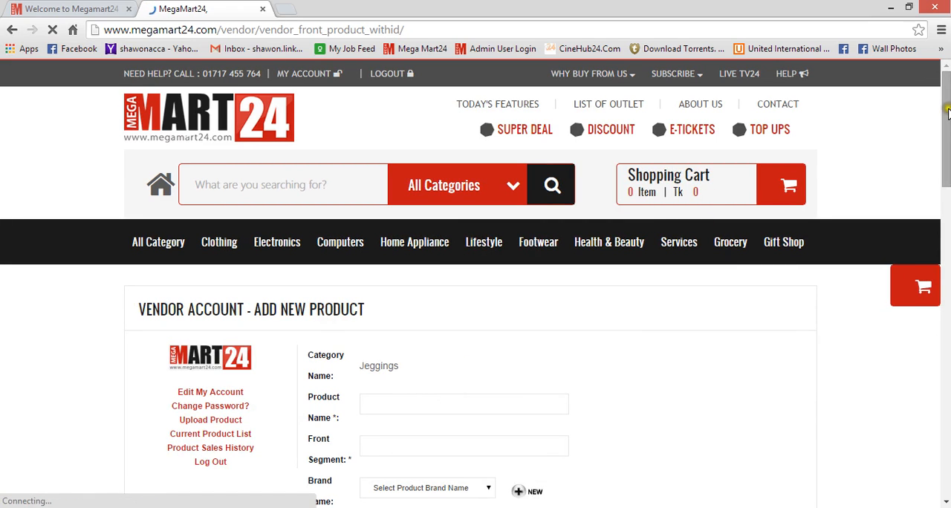
Enter the product name Jeggings Balck winter collecton in the new product form.
{"action": "left_click_drag", "start_coordinate": [946, 113], "coordinate": [941, 142]}
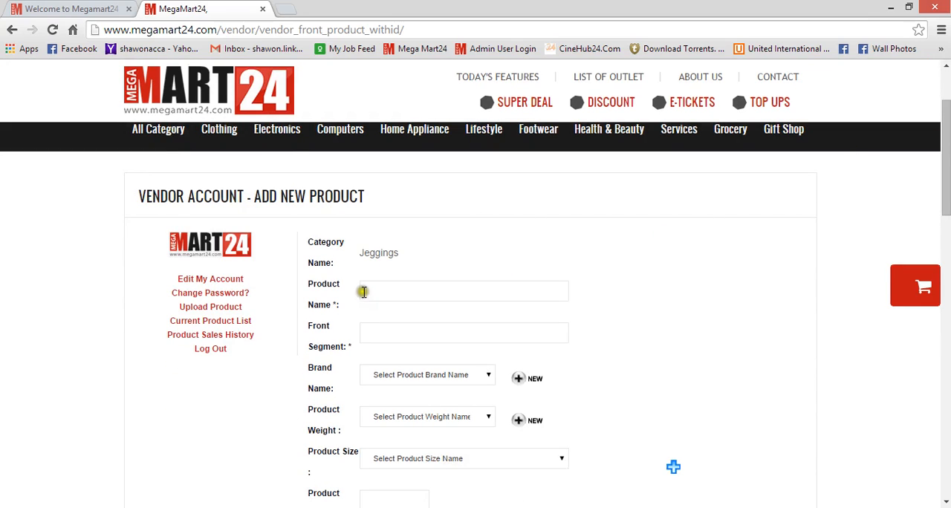
{"action": "left_click_drag", "start_coordinate": [305, 240], "coordinate": [403, 253]}
{"action": "left_click", "coordinate": [401, 253]}
{"action": "left_click_drag", "start_coordinate": [313, 245], "coordinate": [363, 282]}
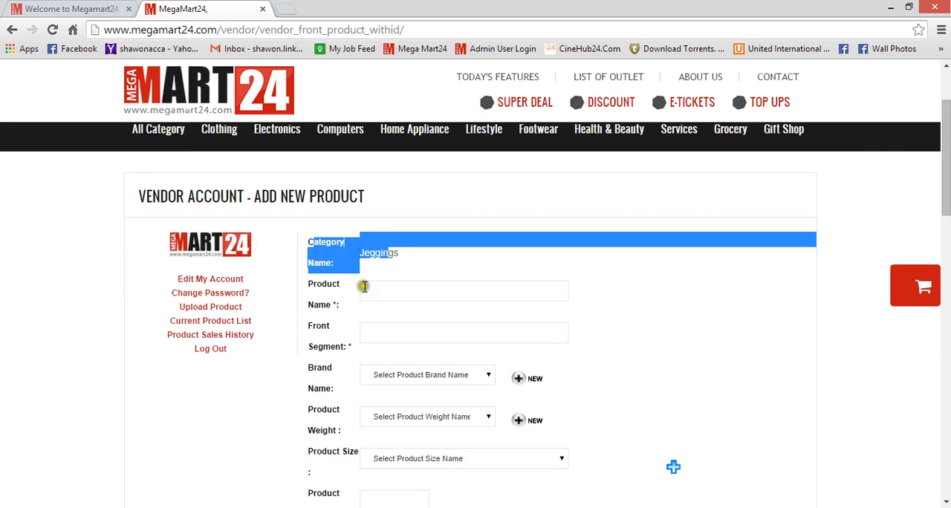
{"action": "left_click", "coordinate": [366, 288]}
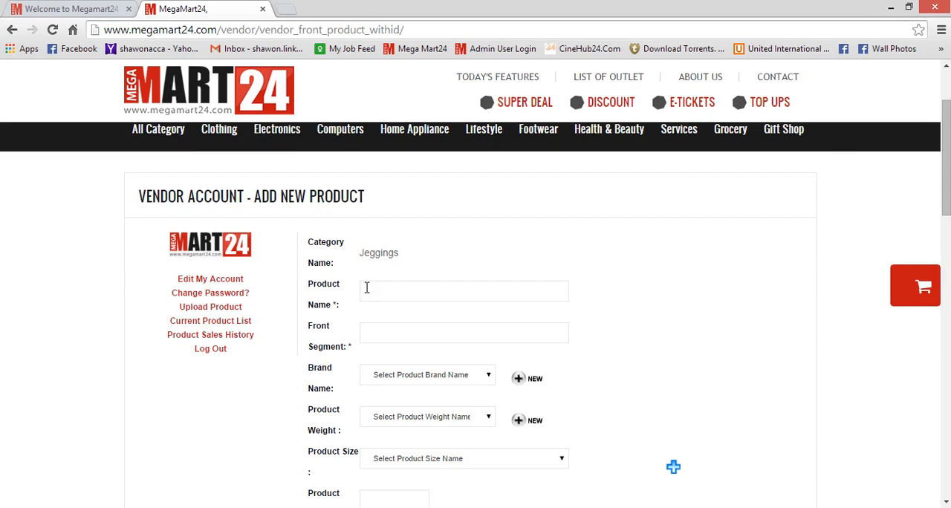
{"action": "left_click", "coordinate": [310, 285]}
{"action": "left_click_drag", "start_coordinate": [309, 283], "coordinate": [312, 285]}
{"action": "left_click", "coordinate": [365, 288]}
{"action": "left_click", "coordinate": [370, 288]}
{"action": "type", "text": "Jeggings Balck winter collec"}
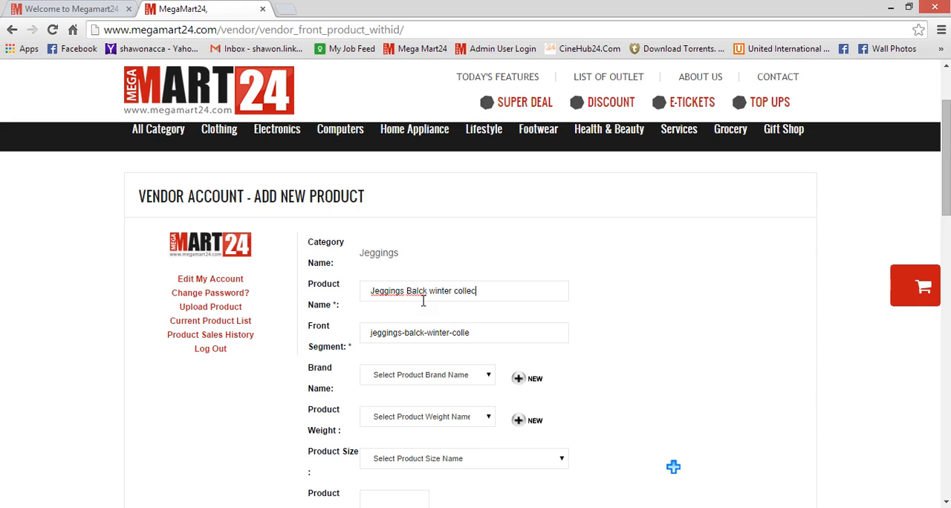
{"action": "type", "text": "n"}
Correct the spelling of the product name to Jeggings Black winter collection-01.
{"action": "right_click", "coordinate": [465, 294]}
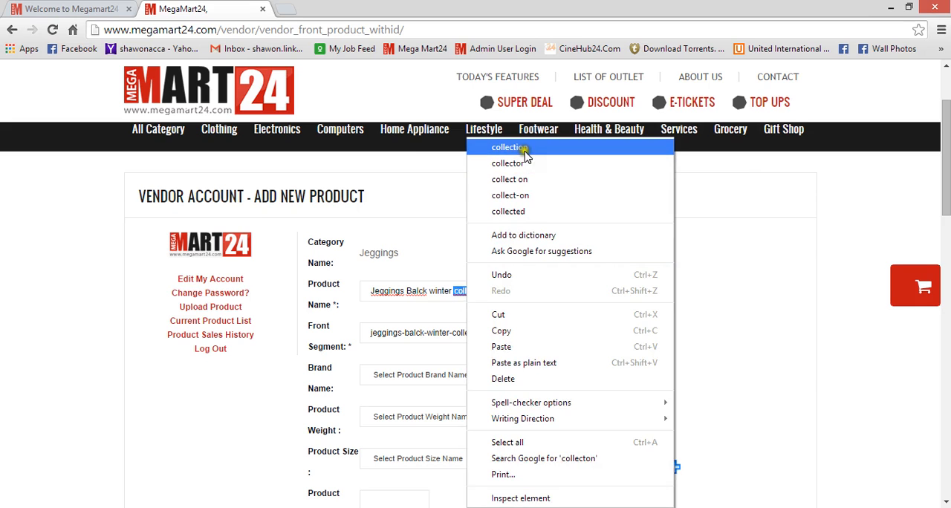
{"action": "left_click", "coordinate": [495, 147]}
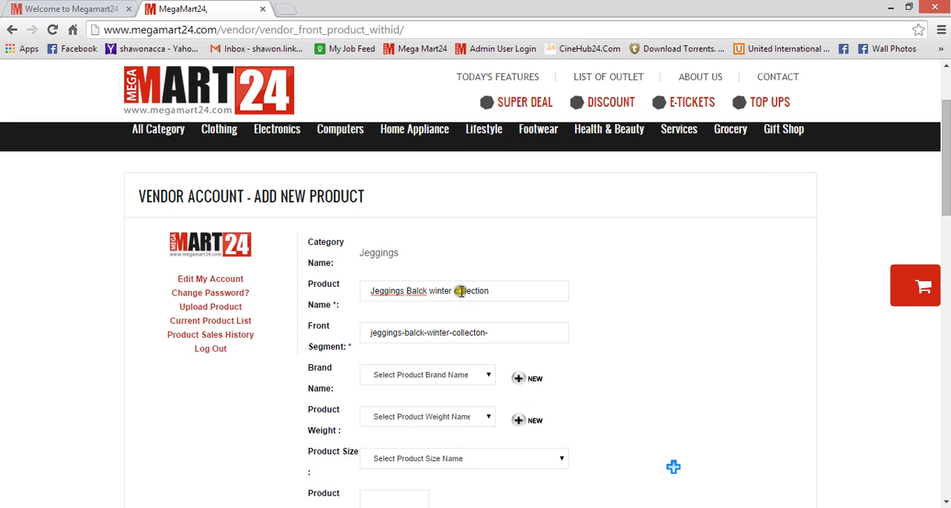
{"action": "right_click", "coordinate": [418, 291]}
{"action": "left_click", "coordinate": [479, 162]}
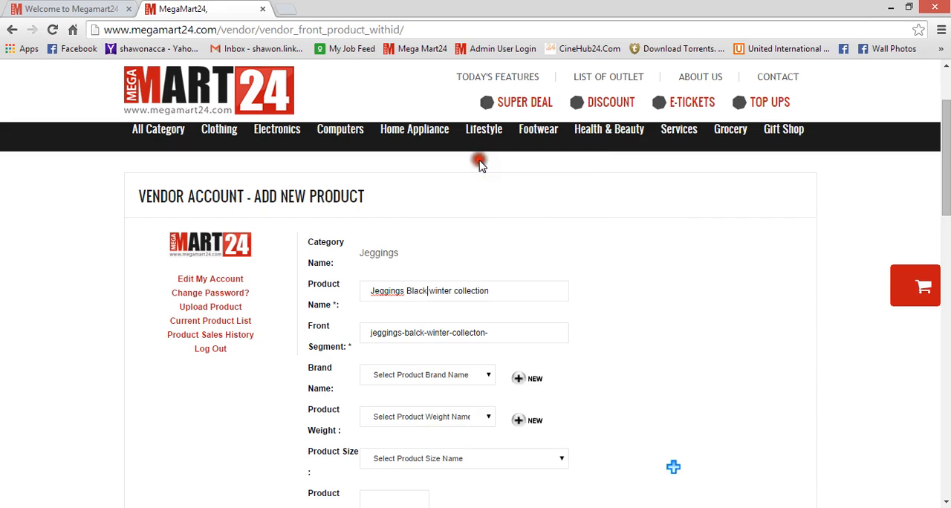
{"action": "left_click", "coordinate": [518, 296]}
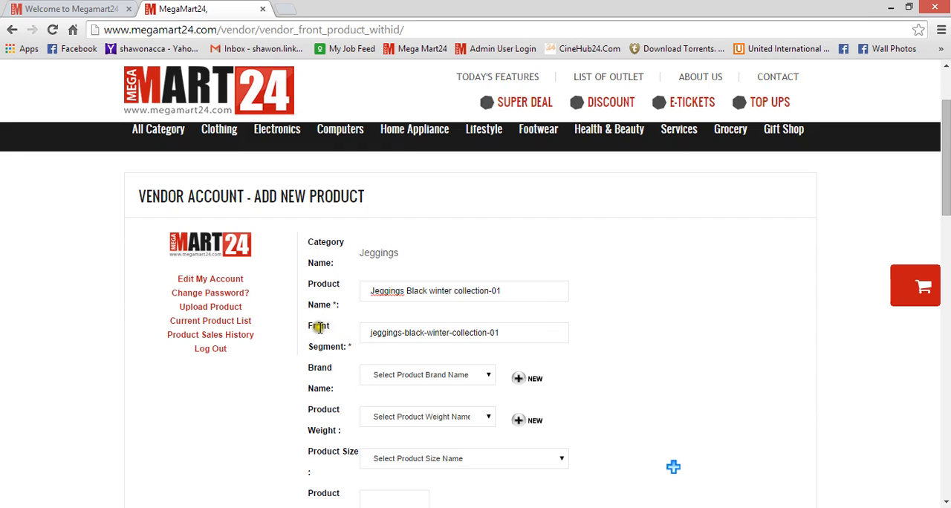
Examine the Front Segment field generated from the product name.
{"action": "mouse_move", "coordinate": [318, 327]}
{"action": "left_mouse_down"}
{"action": "mouse_move", "coordinate": [339, 357]}
{"action": "mouse_move", "coordinate": [361, 357]}
{"action": "mouse_move", "coordinate": [310, 327]}
{"action": "left_mouse_up"}
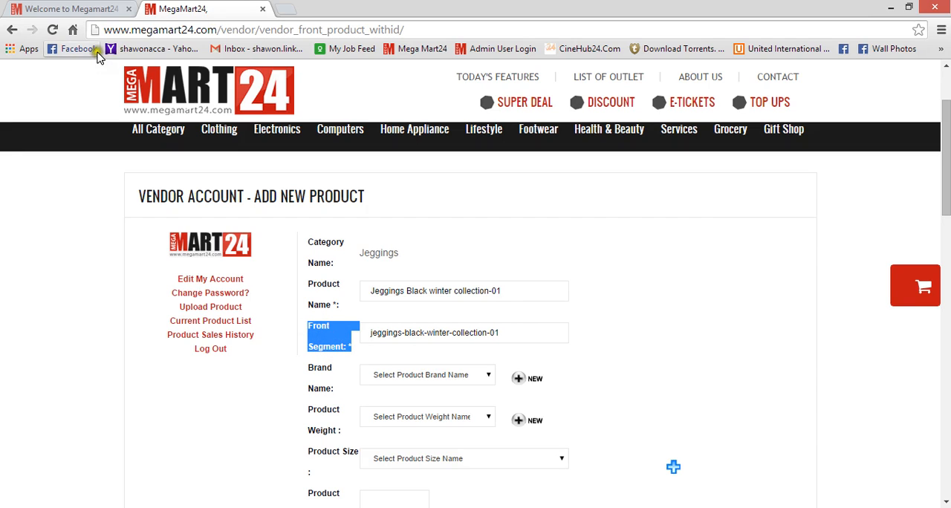
{"action": "left_click_drag", "start_coordinate": [112, 30], "coordinate": [412, 26]}
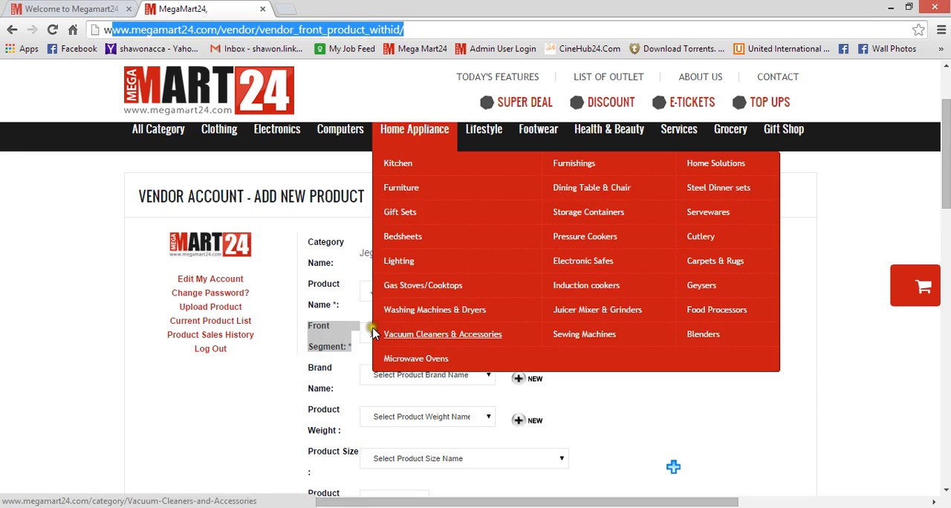
{"action": "left_click_drag", "start_coordinate": [372, 332], "coordinate": [511, 332]}
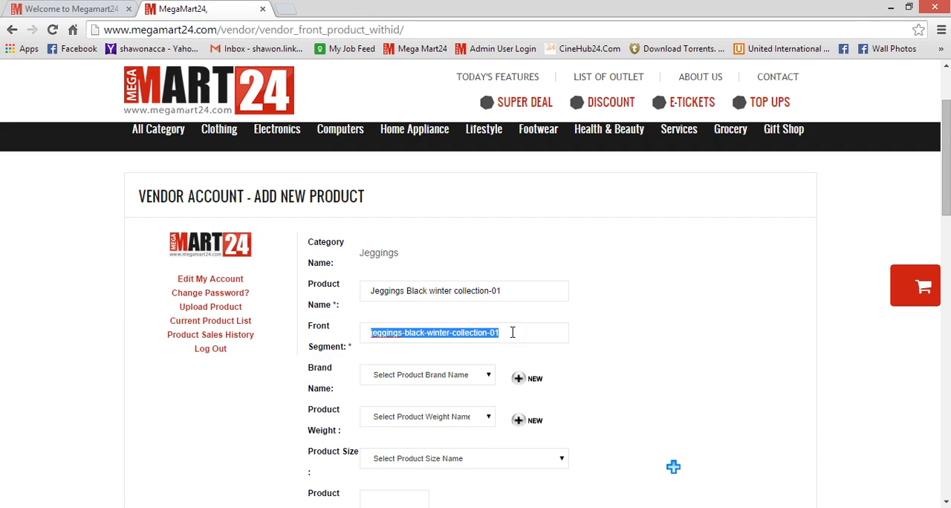
{"action": "left_click", "coordinate": [514, 290]}
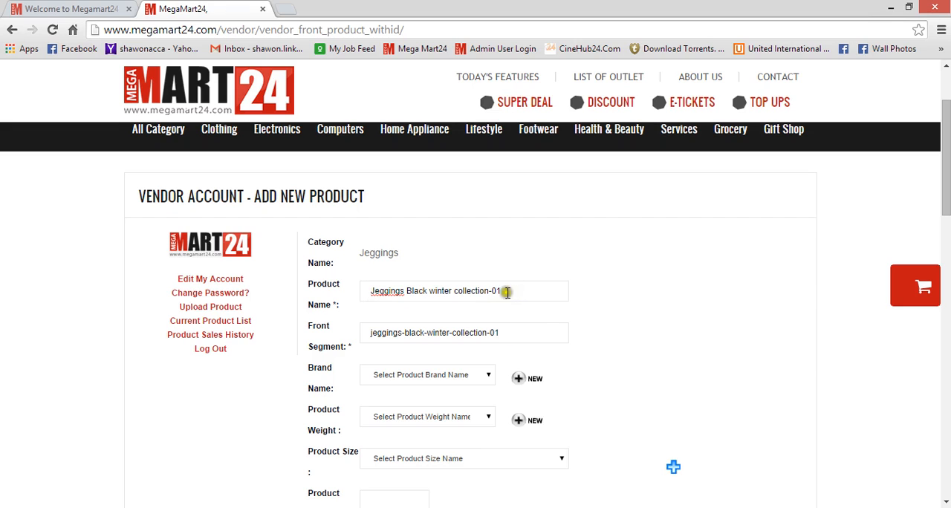
{"action": "left_click_drag", "start_coordinate": [310, 327], "coordinate": [363, 357]}
{"action": "left_click", "coordinate": [804, 255]}
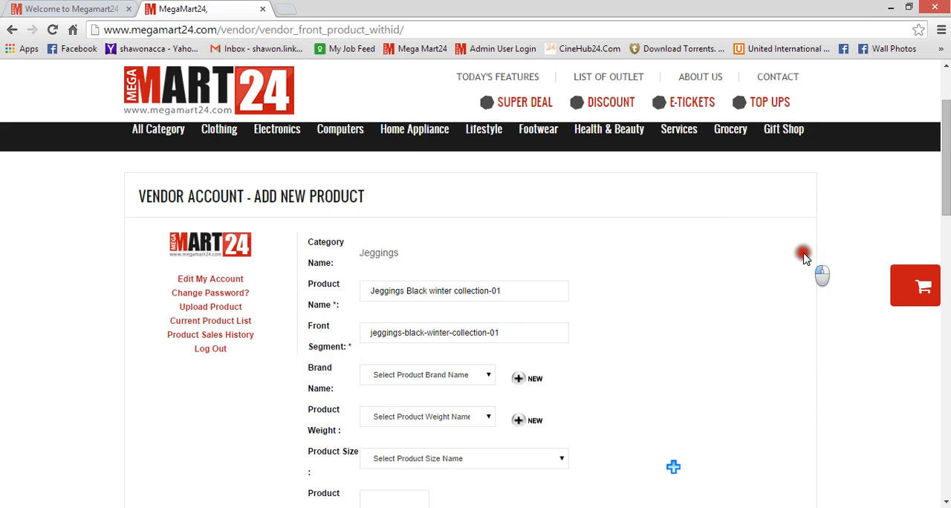
Set the product's brand name to Unknown.
{"action": "left_click_drag", "start_coordinate": [946, 176], "coordinate": [948, 219]}
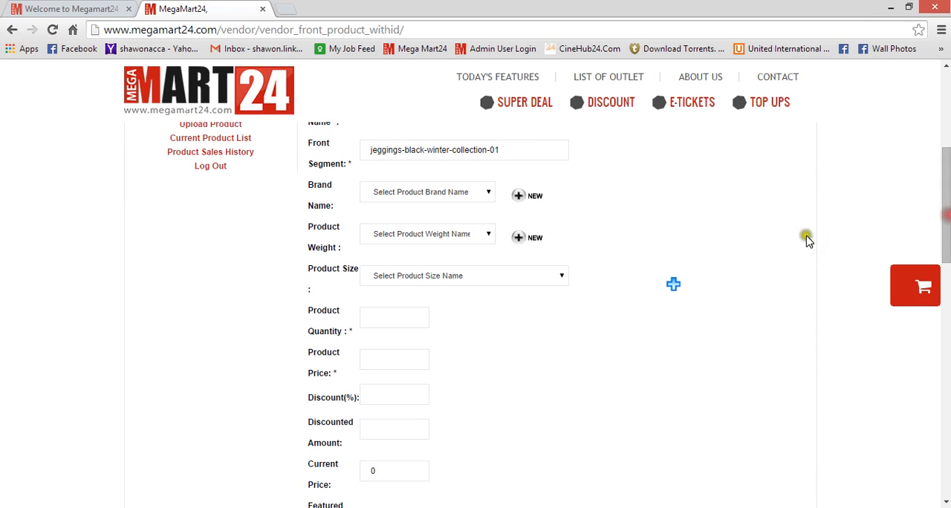
{"action": "left_click", "coordinate": [488, 194]}
{"action": "mouse_move", "coordinate": [487, 217]}
{"action": "left_mouse_down"}
{"action": "mouse_move", "coordinate": [481, 339]}
{"action": "mouse_move", "coordinate": [491, 214]}
{"action": "left_mouse_up"}
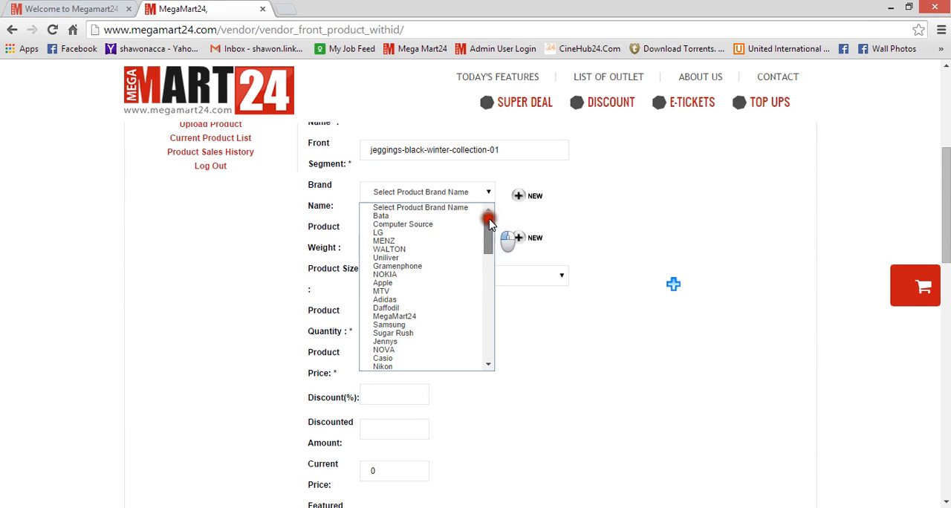
{"action": "left_click", "coordinate": [628, 199]}
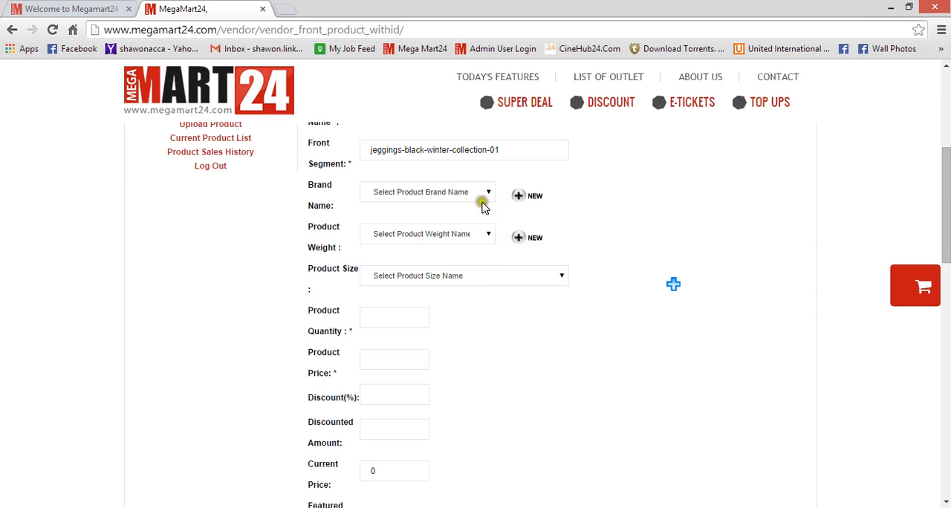
{"action": "left_click", "coordinate": [450, 194]}
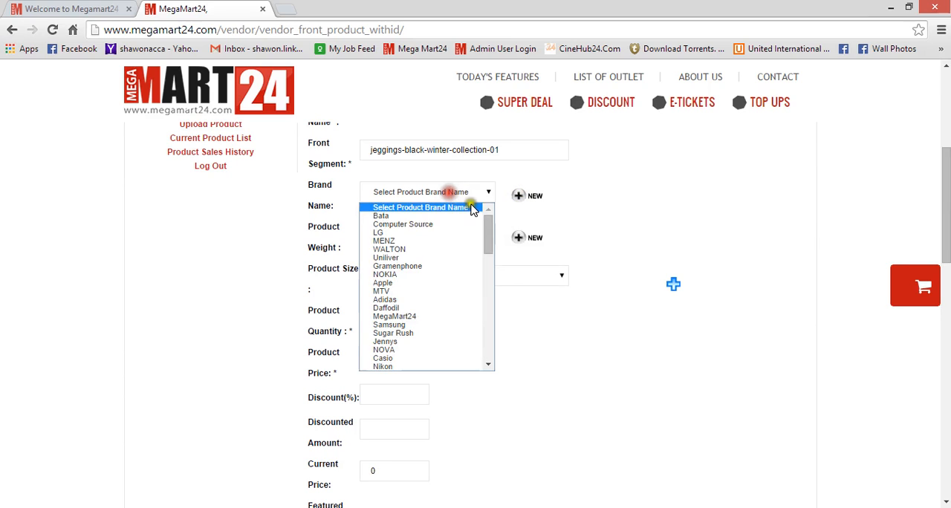
{"action": "left_click_drag", "start_coordinate": [491, 239], "coordinate": [489, 257]}
{"action": "key", "text": "u"}
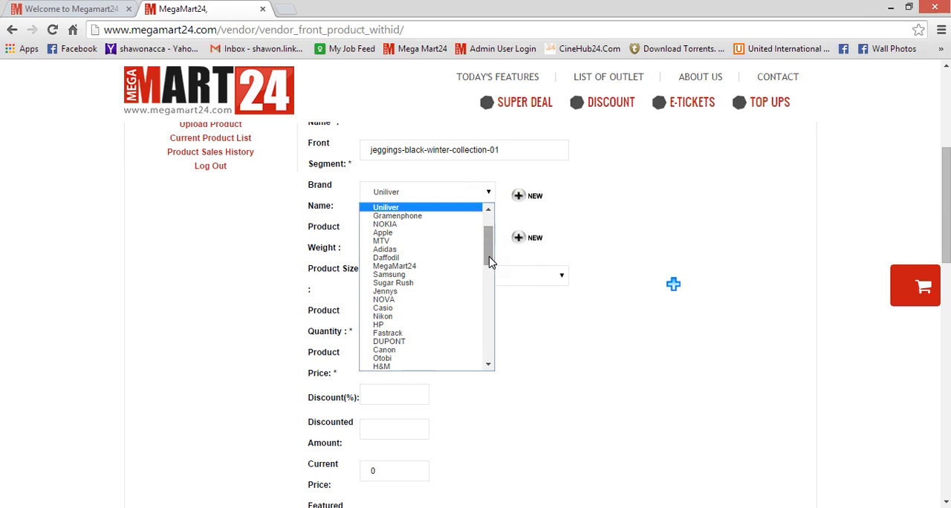
{"action": "key", "text": "u"}
{"action": "key", "text": "Return"}
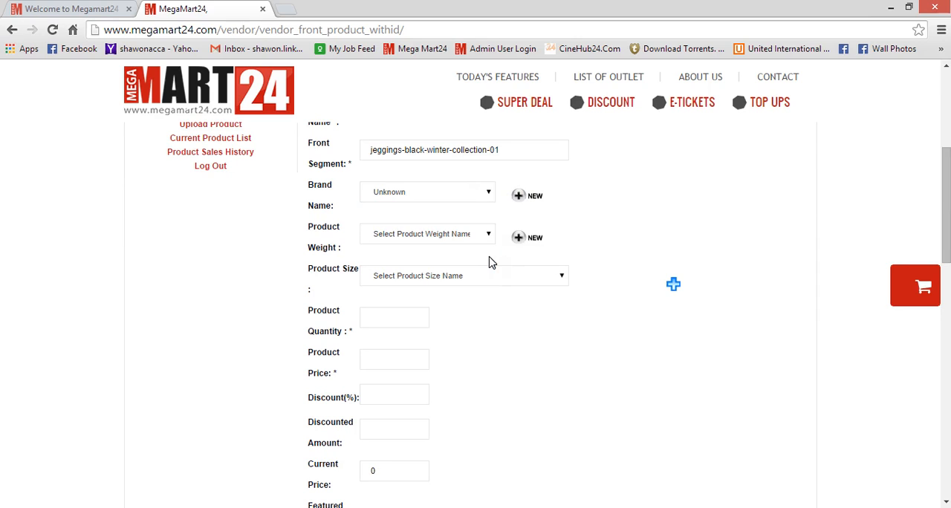
Set the product weight to Not Applicable.
{"action": "left_click", "coordinate": [459, 232]}
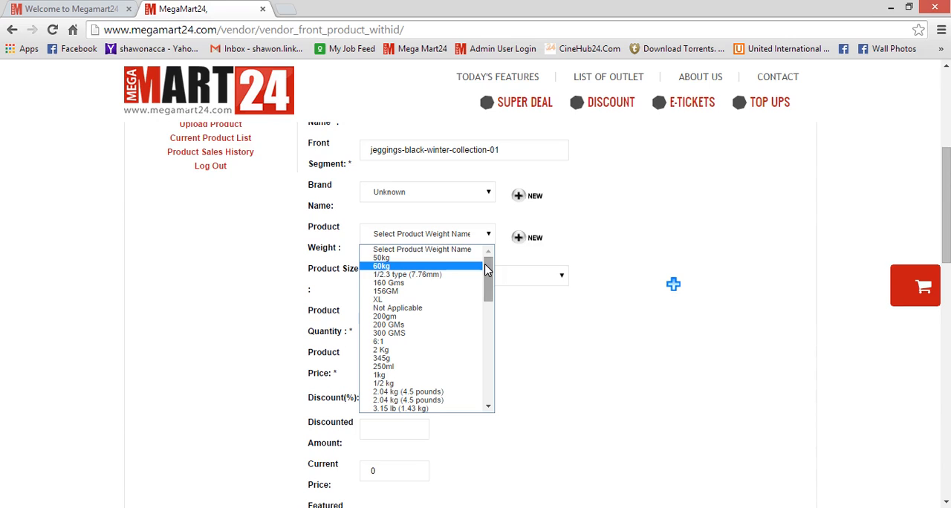
{"action": "left_click", "coordinate": [418, 307]}
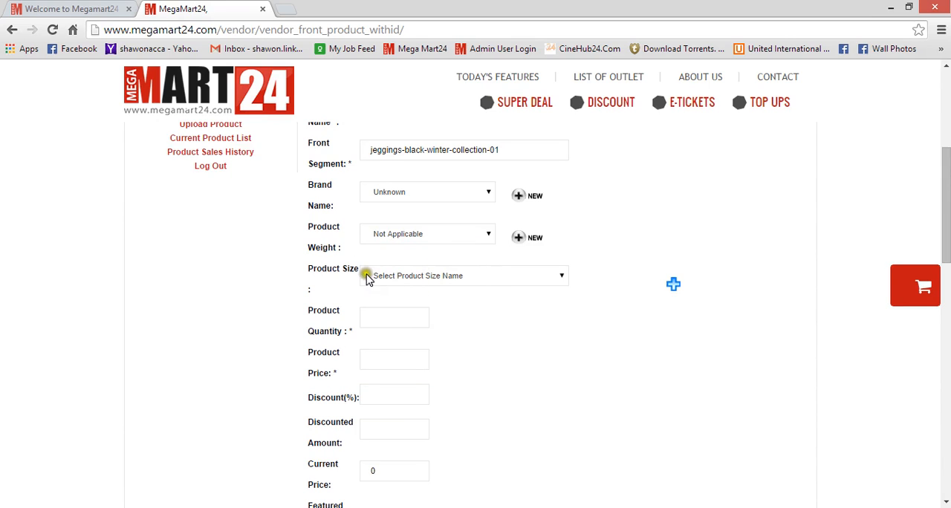
{"action": "left_click_drag", "start_coordinate": [310, 270], "coordinate": [366, 274]}
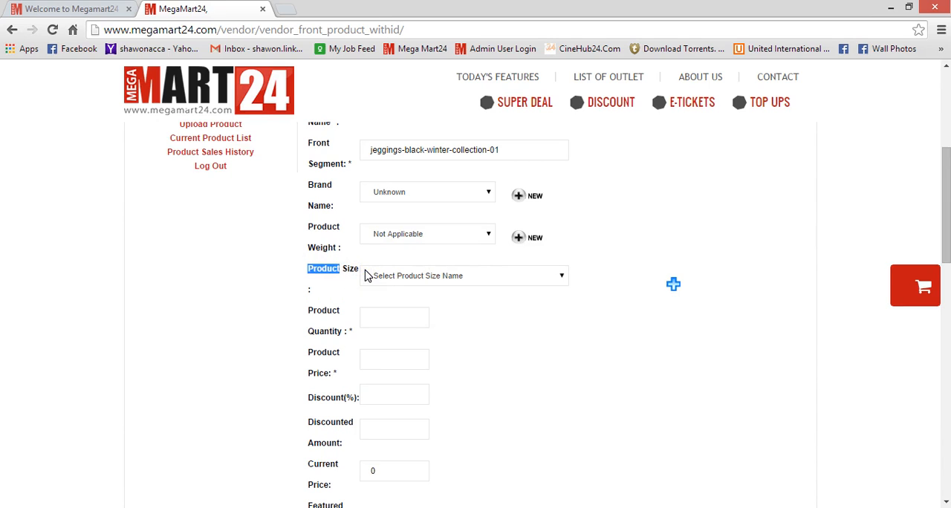
{"action": "left_click", "coordinate": [424, 276]}
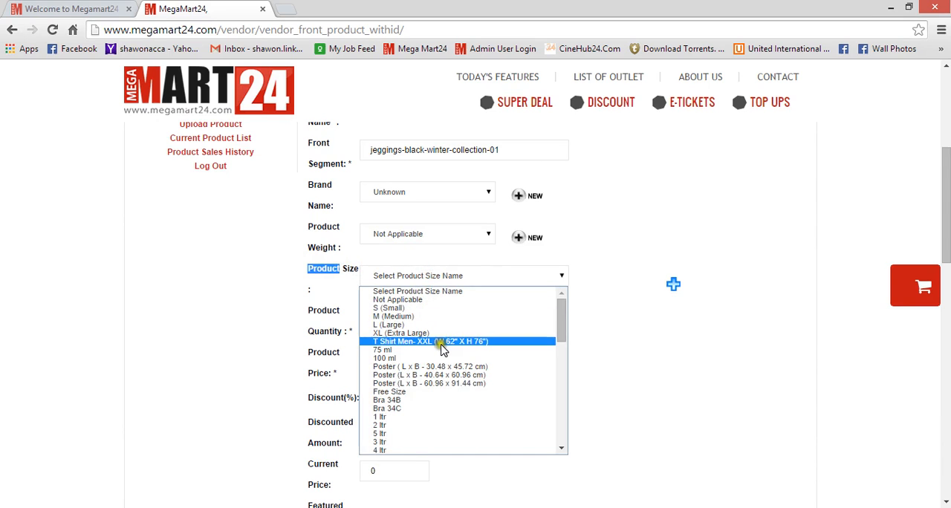
{"action": "mouse_move", "coordinate": [562, 321]}
{"action": "left_mouse_down"}
{"action": "mouse_move", "coordinate": [557, 374]}
{"action": "mouse_move", "coordinate": [564, 312]}
{"action": "left_mouse_up"}
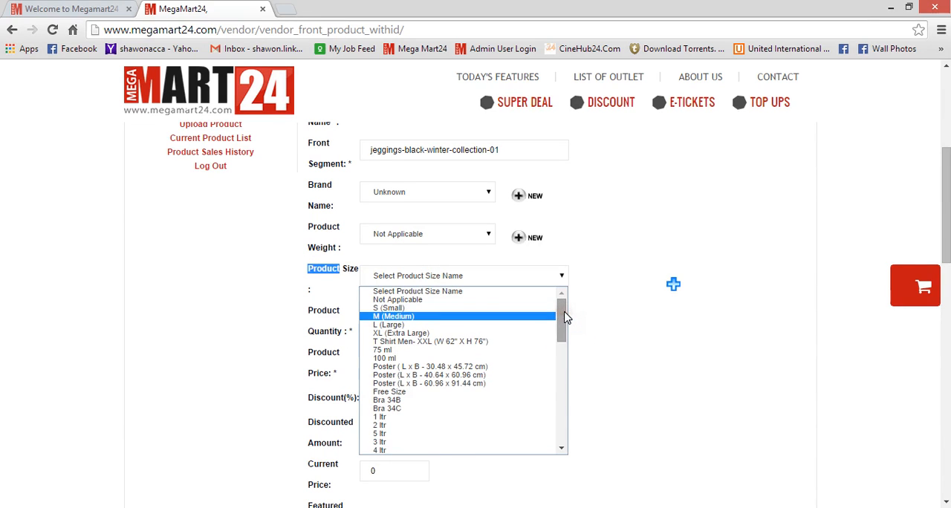
{"action": "key", "text": "2"}
{"action": "key", "text": "9"}
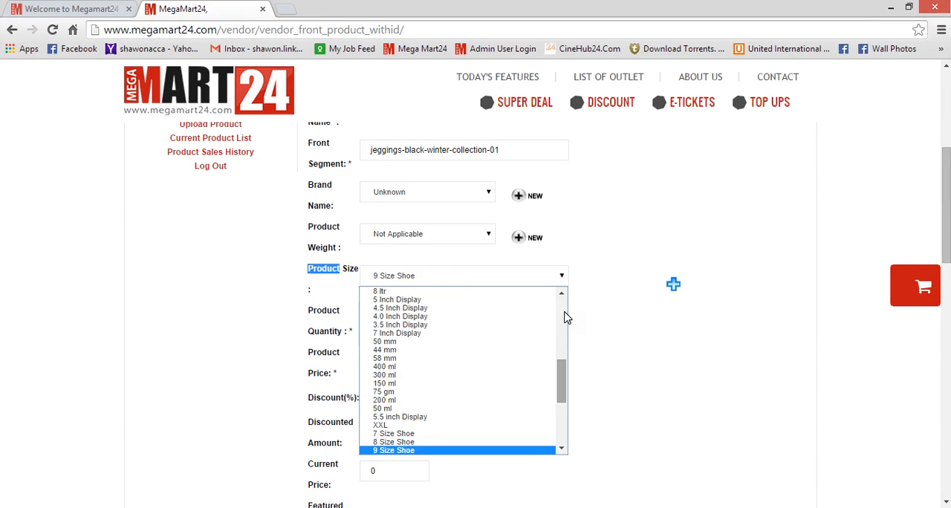
{"action": "key", "text": "2"}
{"action": "key", "text": "9"}
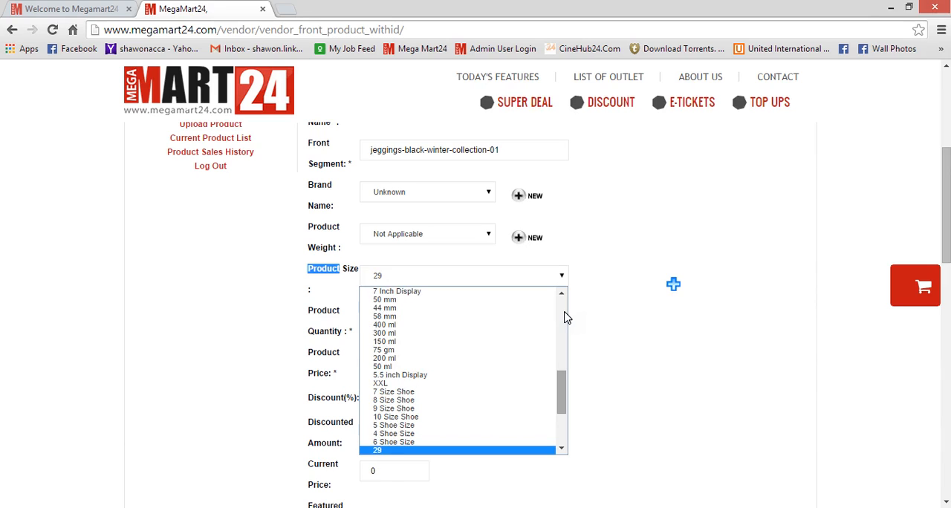
{"action": "left_click", "coordinate": [443, 452]}
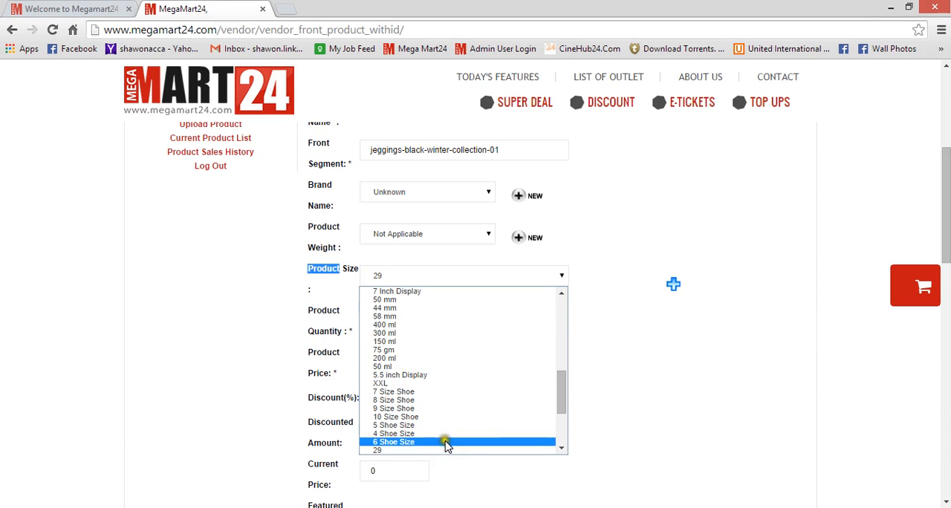
{"action": "left_click", "coordinate": [441, 451]}
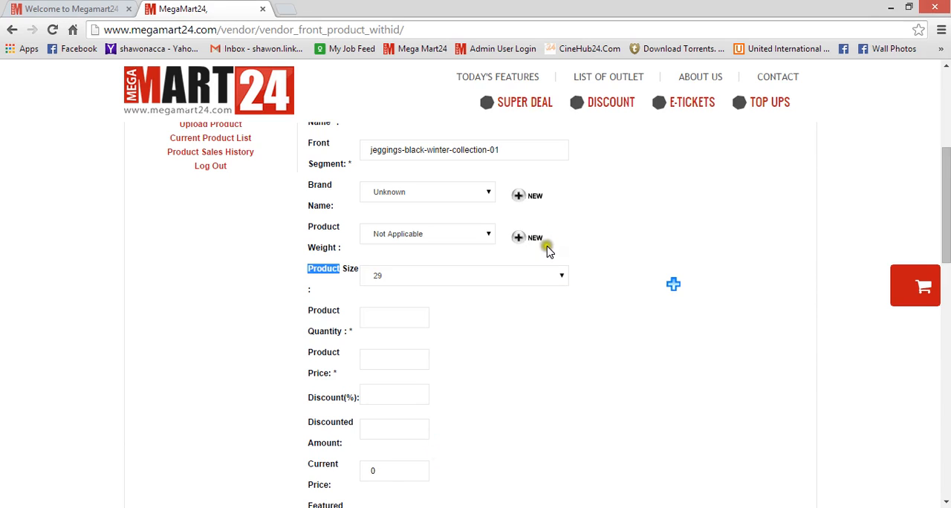
Set the product size to S (Small) and add a second size row set to M (Medium).
{"action": "left_click", "coordinate": [563, 279]}
{"action": "left_click_drag", "start_coordinate": [561, 368], "coordinate": [563, 303]}
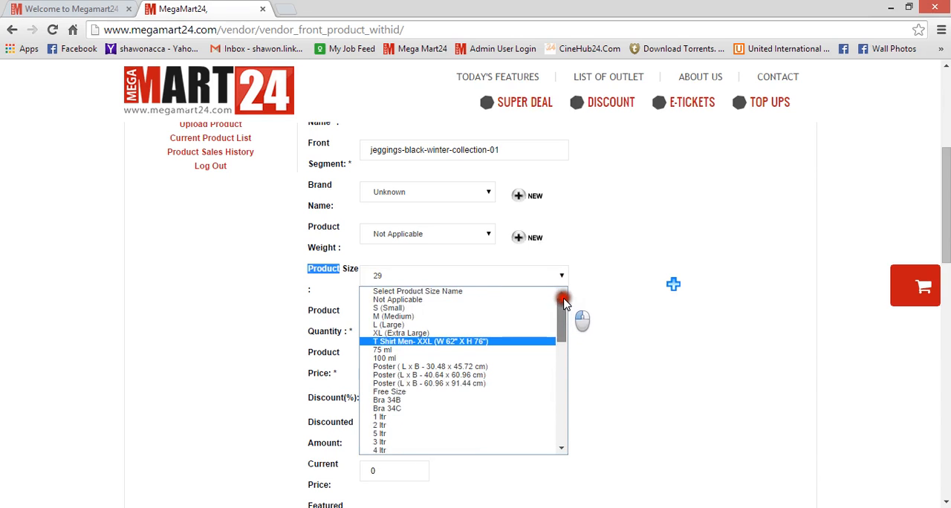
{"action": "left_click", "coordinate": [419, 307]}
{"action": "left_click", "coordinate": [672, 285]}
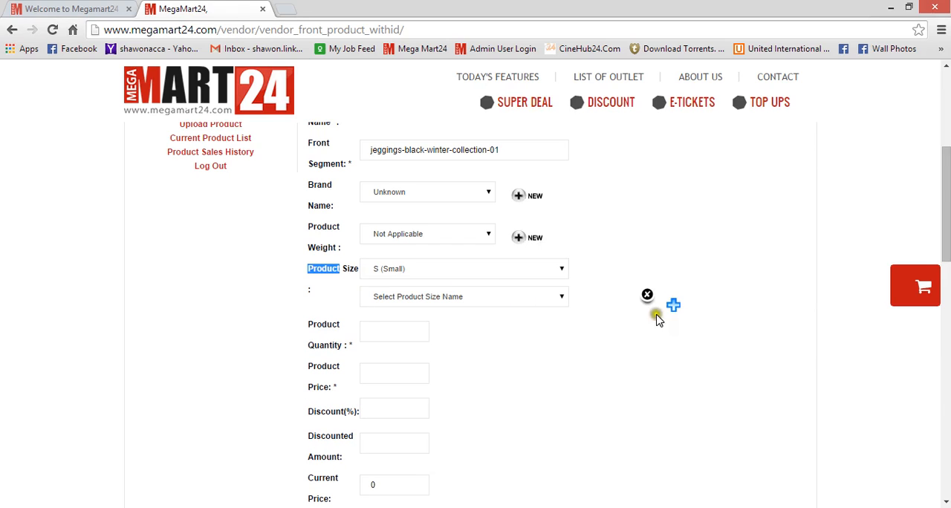
{"action": "left_click", "coordinate": [528, 301]}
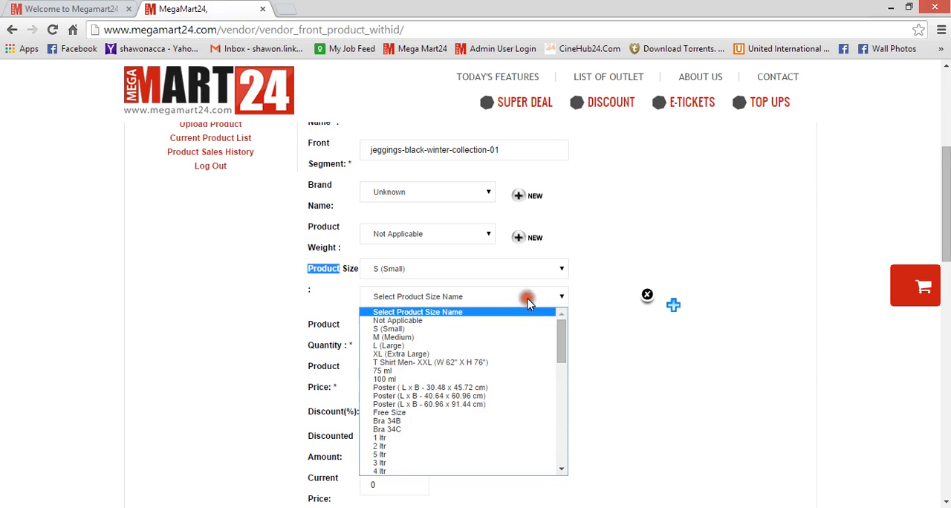
{"action": "left_click", "coordinate": [457, 337]}
{"action": "left_click", "coordinate": [674, 305]}
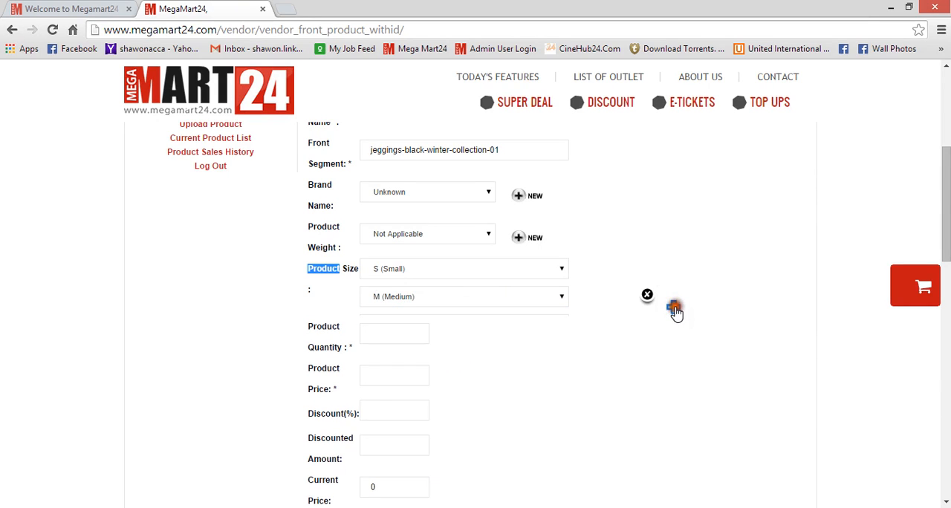
{"action": "left_click", "coordinate": [441, 327]}
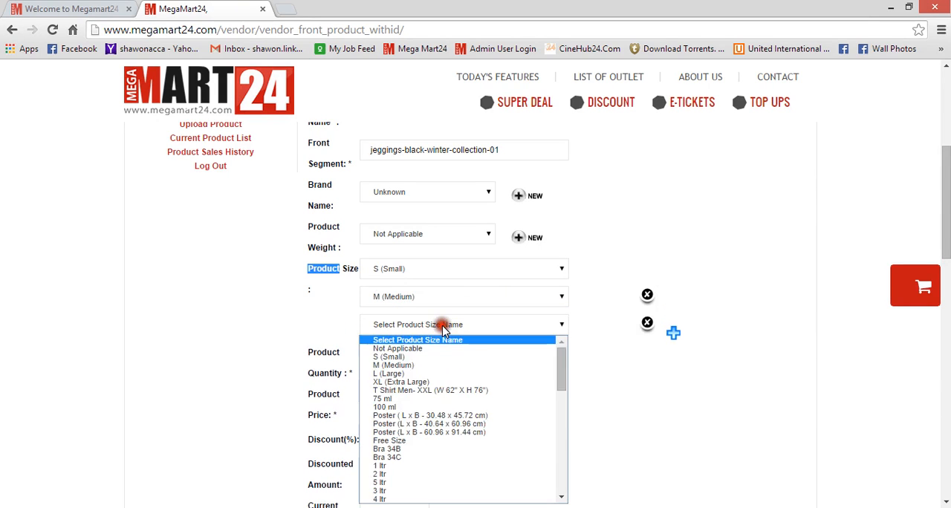
{"action": "left_click", "coordinate": [410, 374]}
{"action": "left_click", "coordinate": [673, 333]}
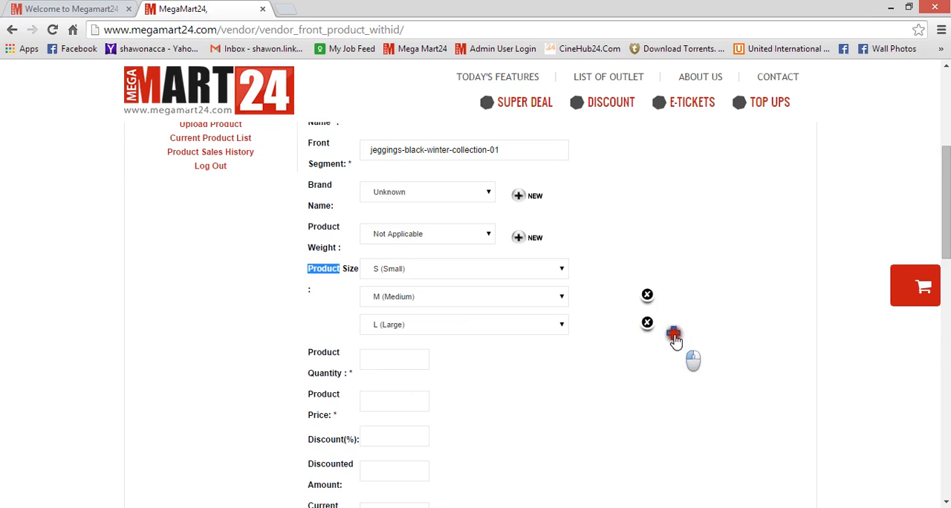
{"action": "left_click", "coordinate": [448, 355]}
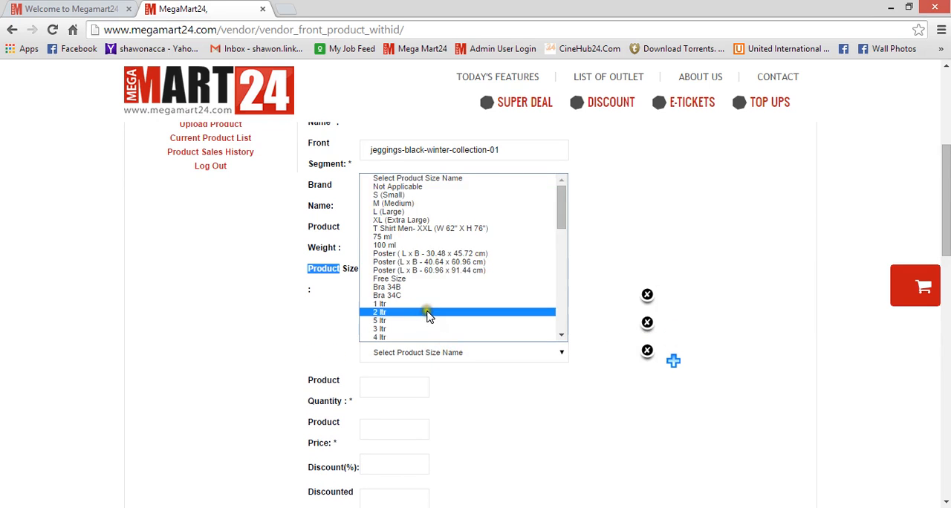
{"action": "left_click", "coordinate": [428, 222]}
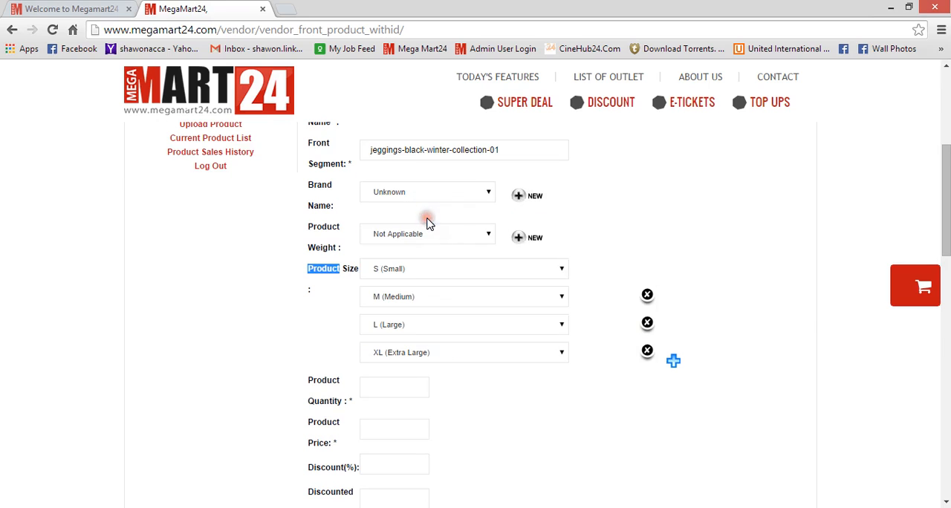
{"action": "left_click", "coordinate": [648, 354]}
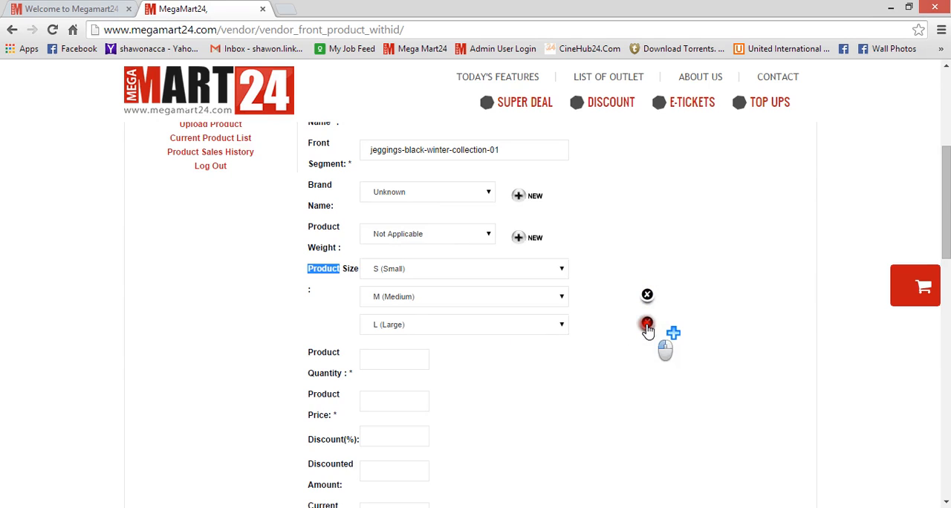
{"action": "left_click", "coordinate": [647, 324]}
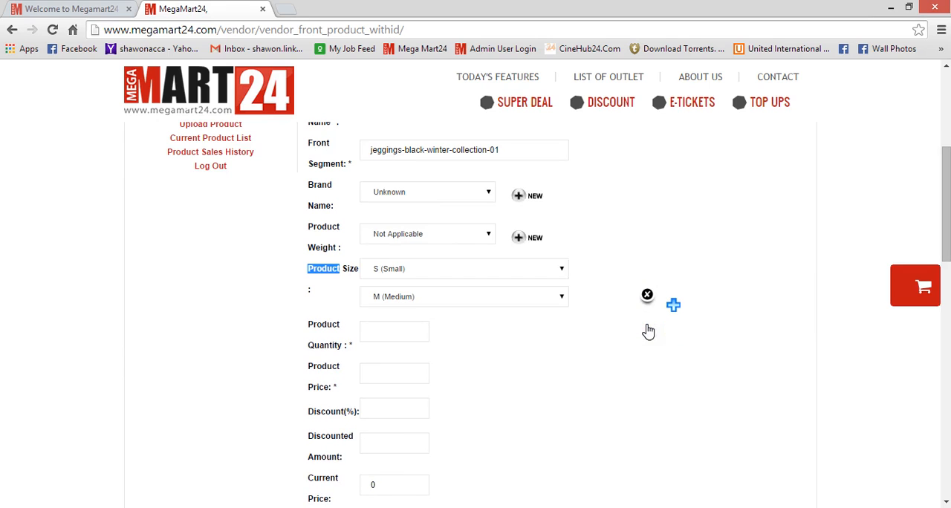
Set the product quantity to 5.
{"action": "left_click", "coordinate": [379, 335]}
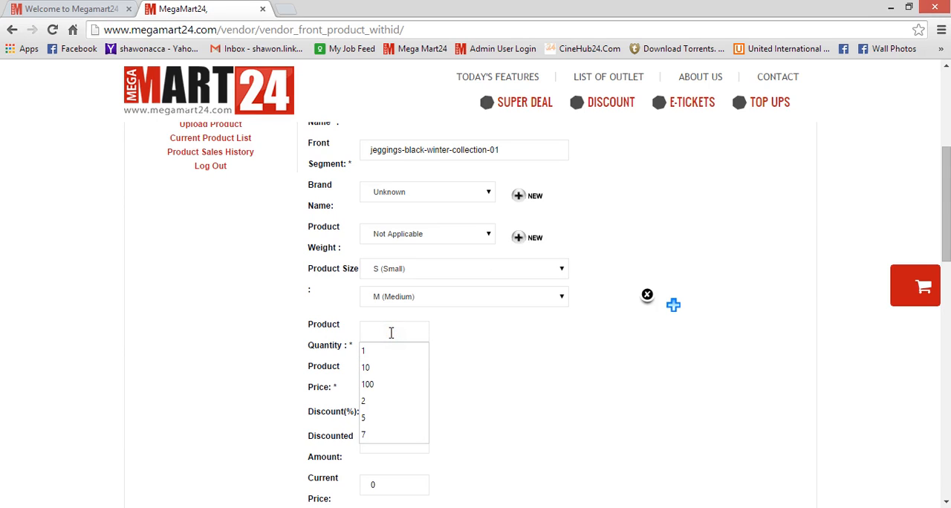
{"action": "type", "text": "5"}
{"action": "left_click", "coordinate": [448, 338]}
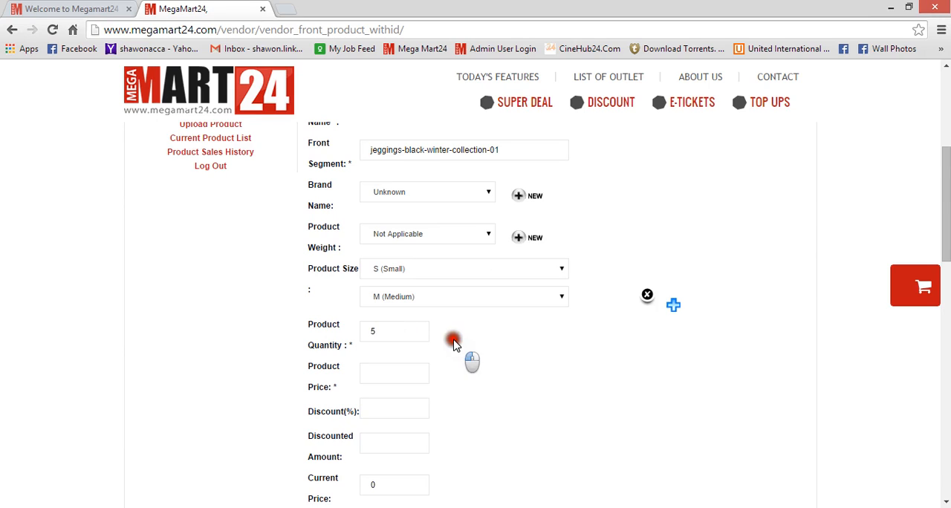
Set the product price to 550.
{"action": "left_click", "coordinate": [385, 372]}
{"action": "type", "text": "5"}
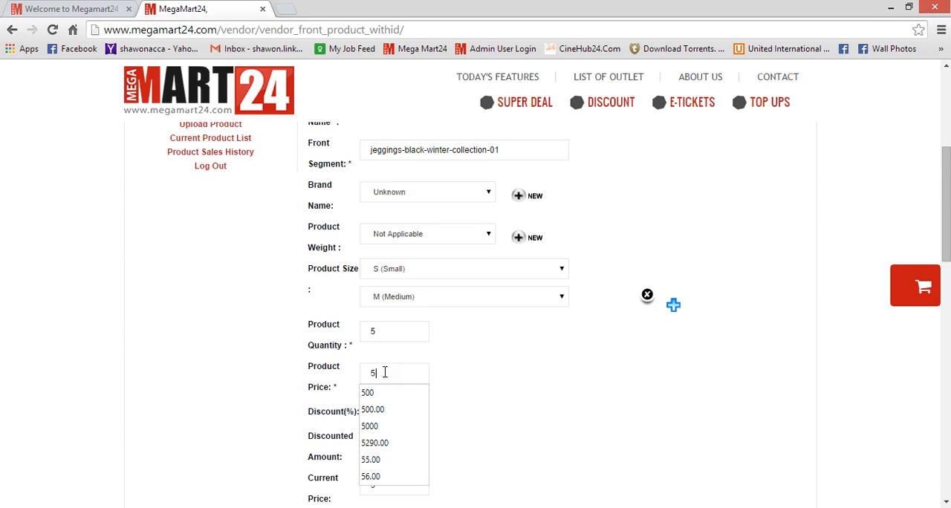
{"action": "type", "text": "550"}
{"action": "key", "text": "BackSpace"}
{"action": "key", "text": "BackSpace"}
{"action": "key", "text": "BackSpace"}
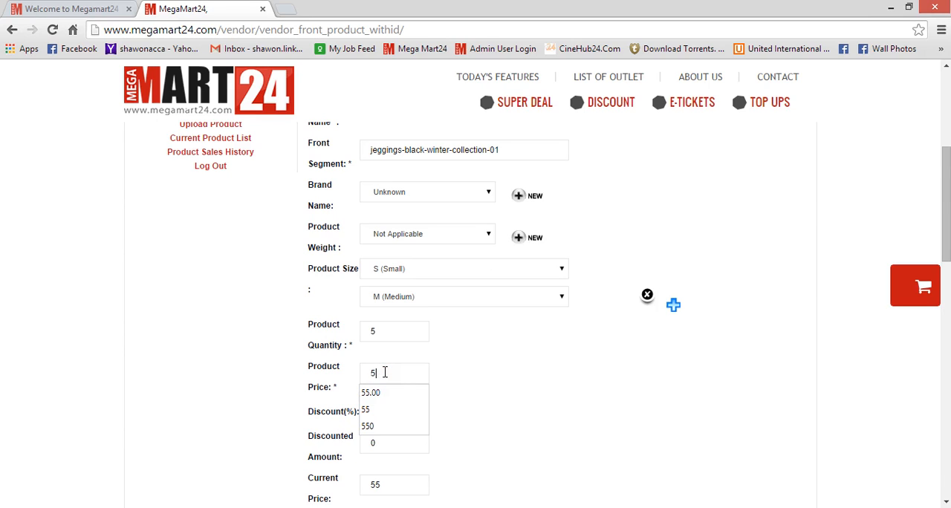
{"action": "type", "text": "50"}
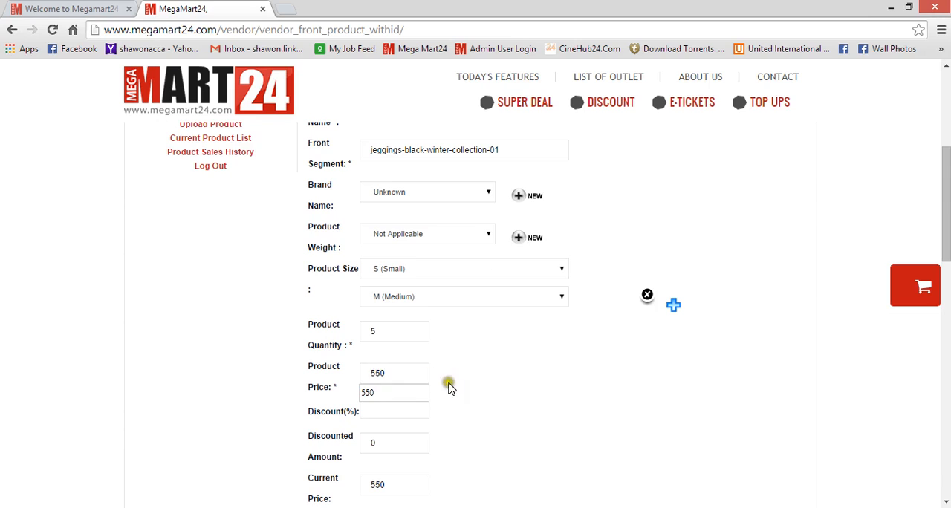
Set the product discount to 10 percent.
{"action": "left_click", "coordinate": [484, 380]}
{"action": "type", "text": "2"}
{"action": "key", "text": "BackSpace"}
{"action": "type", "text": "10"}
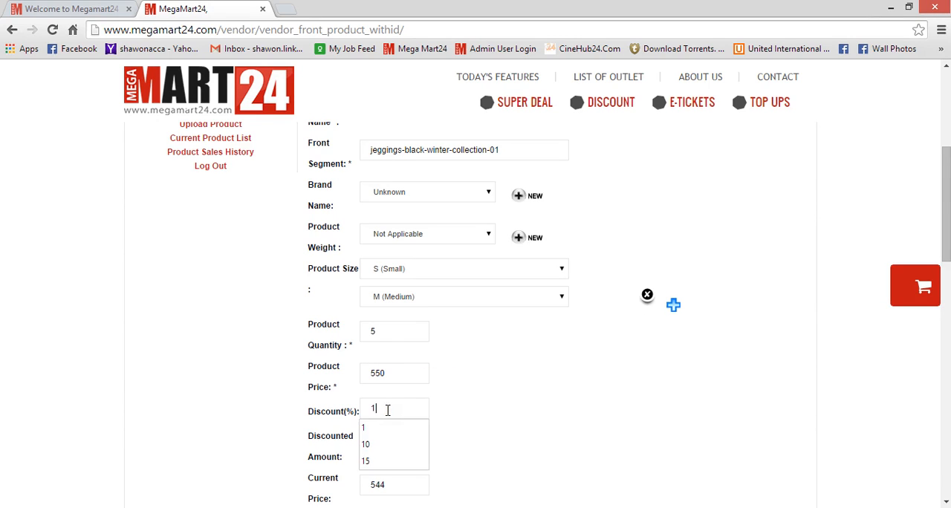
{"action": "left_click", "coordinate": [528, 439]}
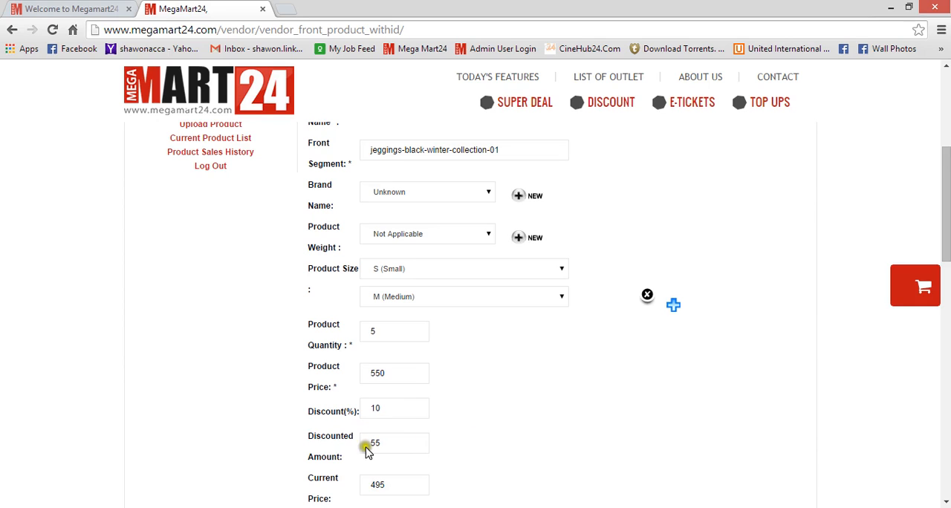
{"action": "left_click_drag", "start_coordinate": [318, 435], "coordinate": [377, 447]}
{"action": "left_click", "coordinate": [388, 442]}
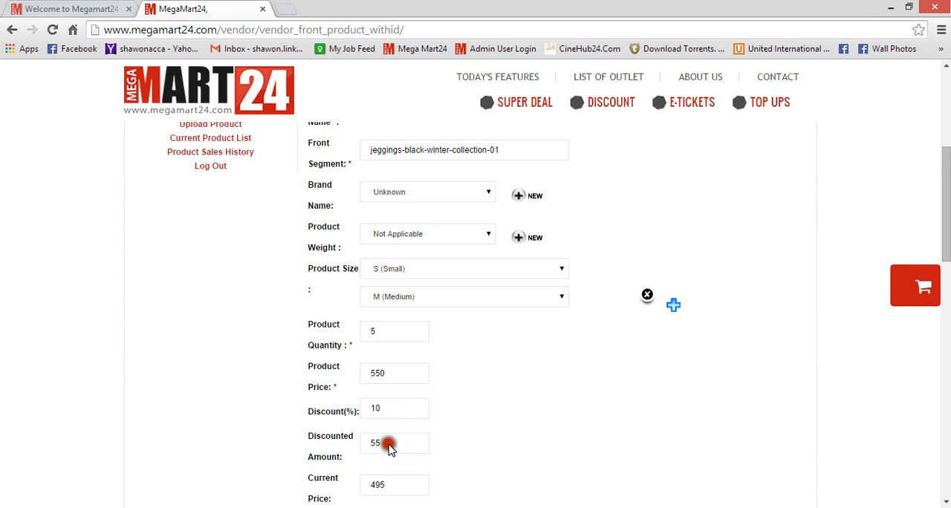
Review the Featured Product option below the price fields.
{"action": "left_click_drag", "start_coordinate": [945, 223], "coordinate": [940, 299]}
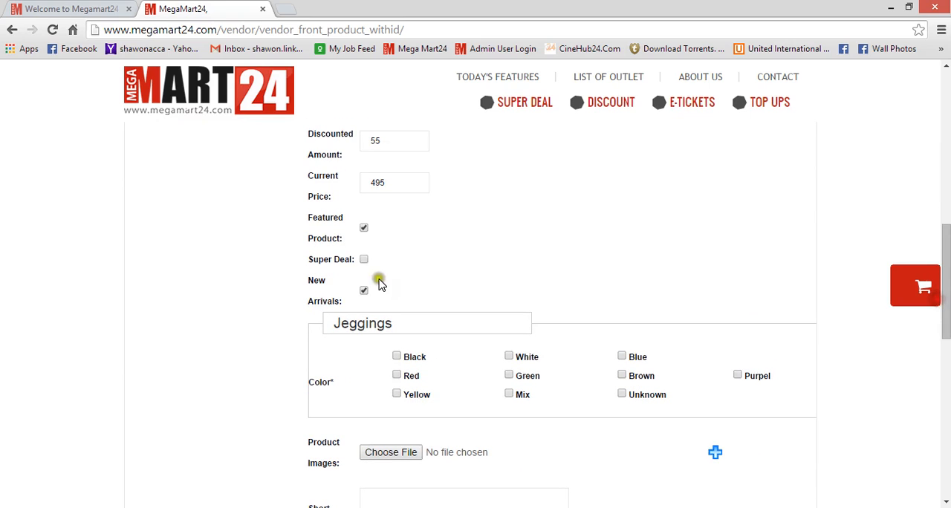
{"action": "left_click_drag", "start_coordinate": [312, 217], "coordinate": [377, 233]}
{"action": "left_click", "coordinate": [376, 233]}
Compare the form with the featured products section on the storefront homepage.
{"action": "left_click", "coordinate": [52, 9]}
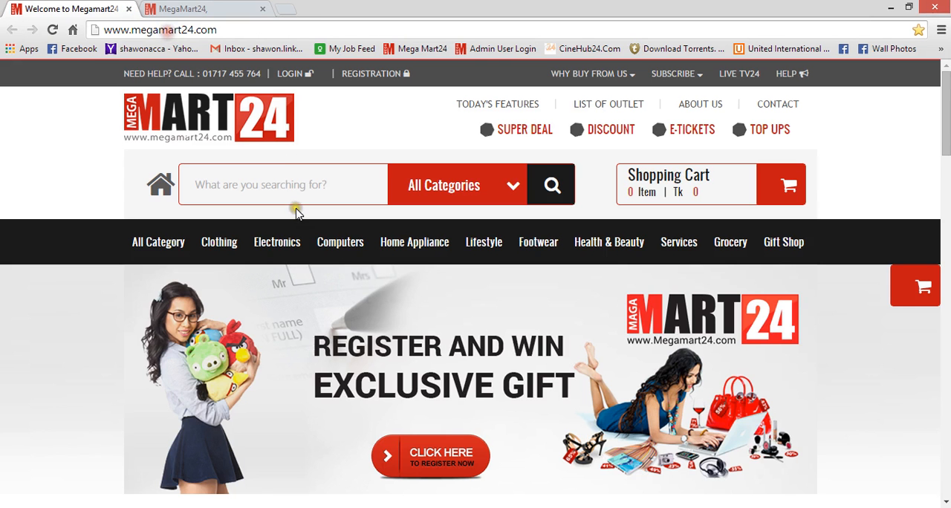
{"action": "left_click_drag", "start_coordinate": [944, 136], "coordinate": [941, 222]}
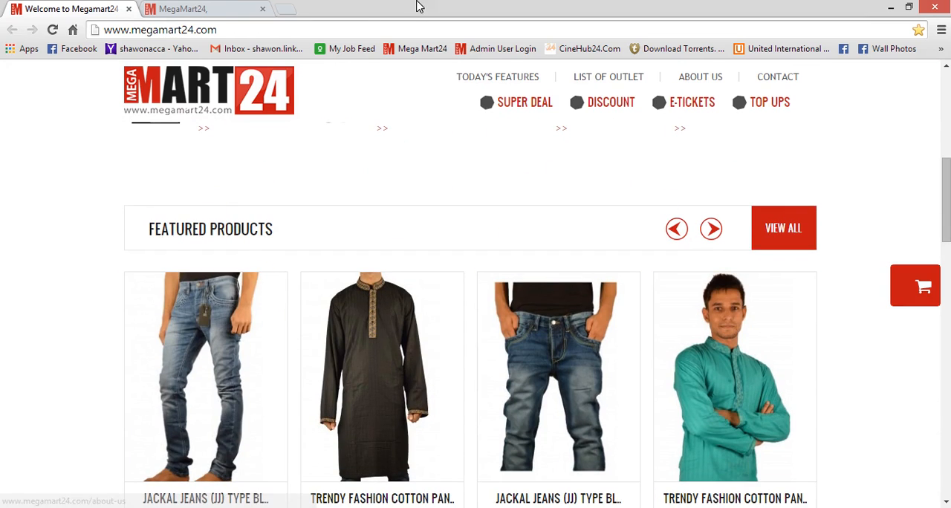
{"action": "left_click", "coordinate": [240, 8]}
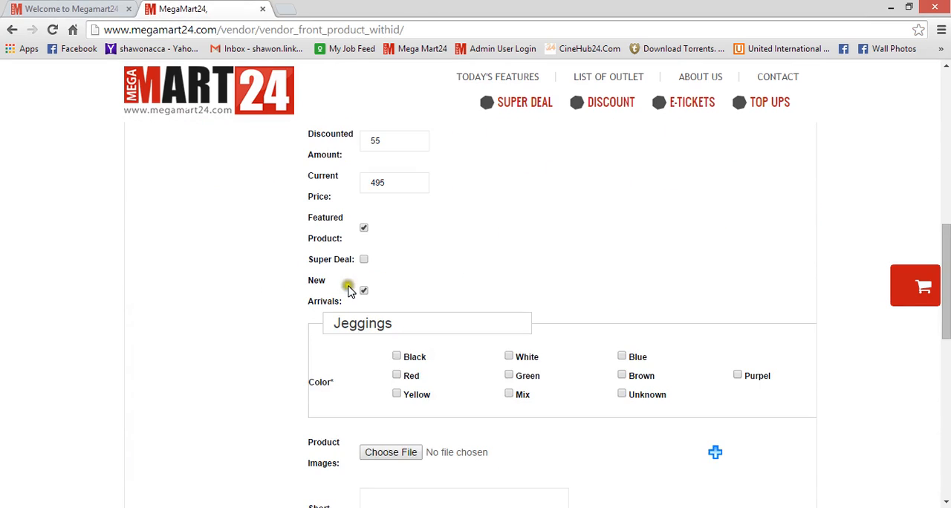
{"action": "left_click", "coordinate": [47, 7]}
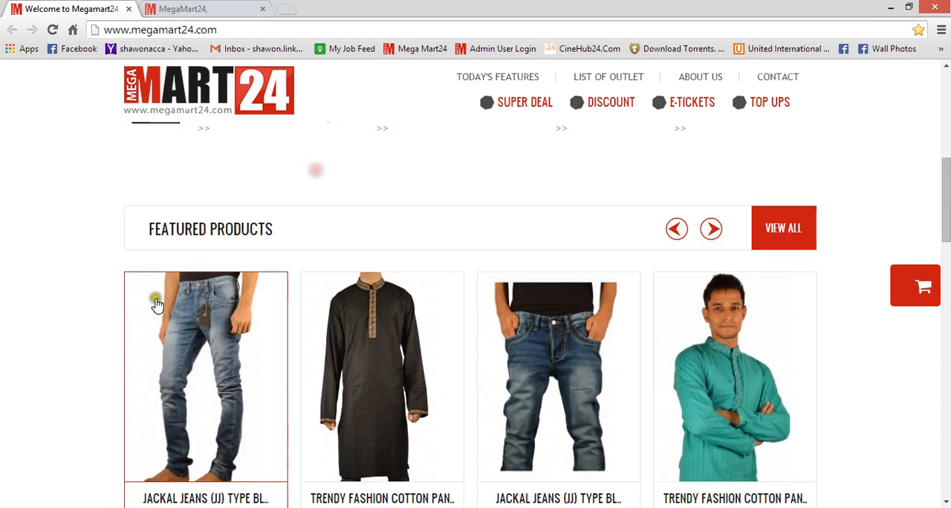
{"action": "left_click", "coordinate": [245, 9]}
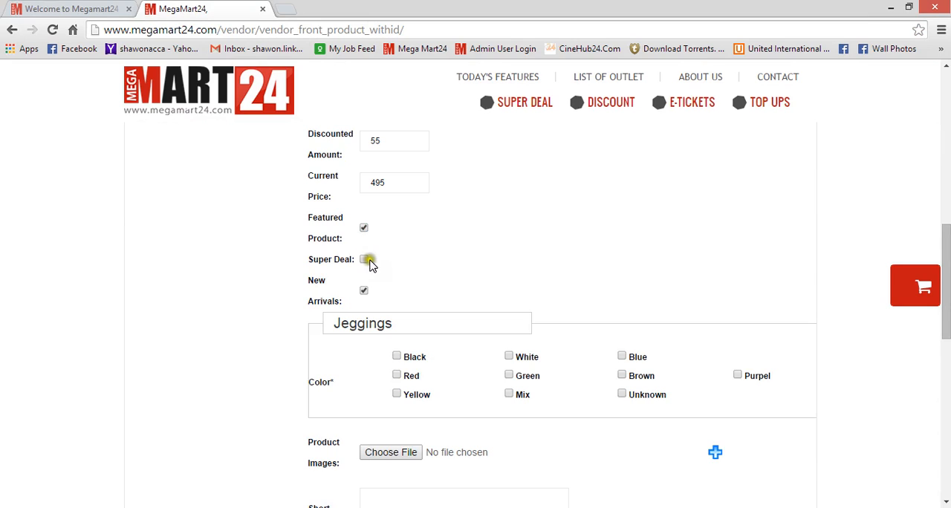
Enable the Super Deal option for the product.
{"action": "left_click", "coordinate": [364, 292]}
{"action": "left_click", "coordinate": [364, 261]}
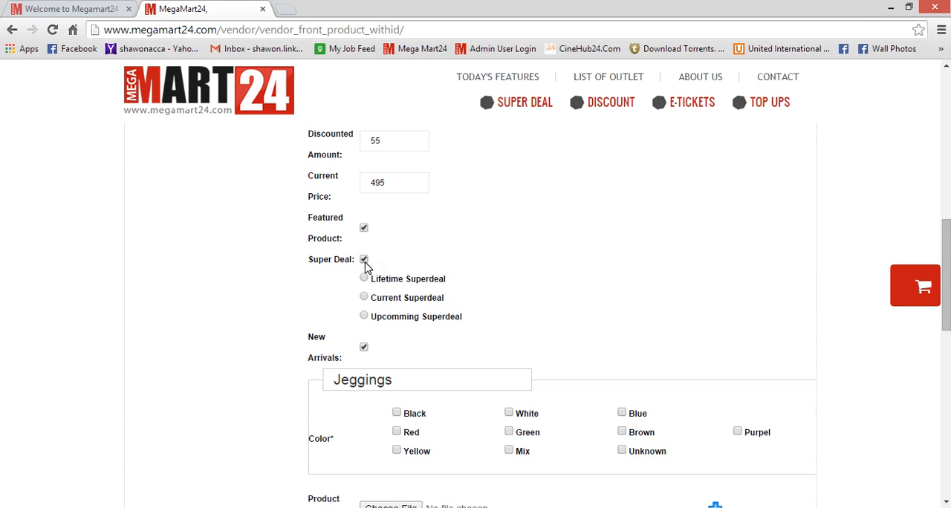
View the storefront's Super Deal page, then return to the product form.
{"action": "left_click", "coordinate": [109, 6]}
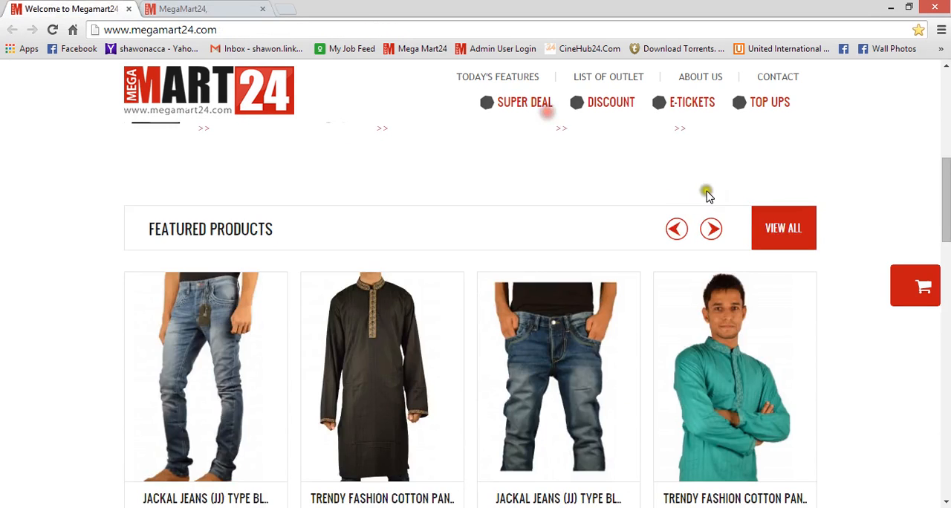
{"action": "left_click_drag", "start_coordinate": [944, 178], "coordinate": [938, 99]}
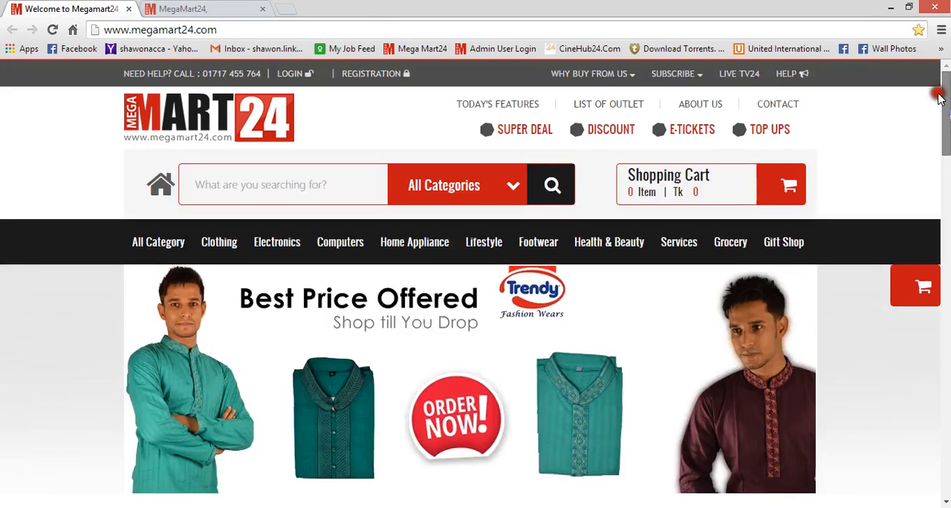
{"action": "left_click", "coordinate": [529, 133]}
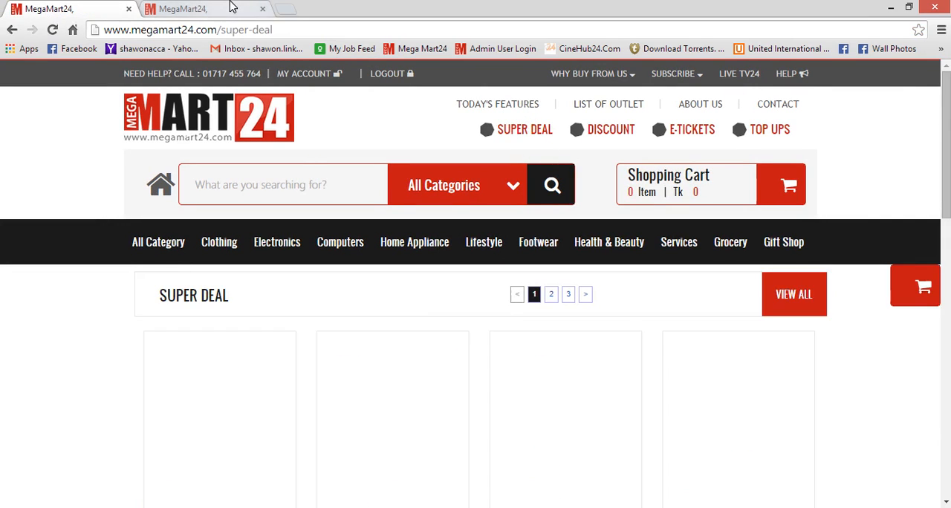
{"action": "scroll", "coordinate": [944, 100], "scroll_direction": "down", "scroll_amount": 3}
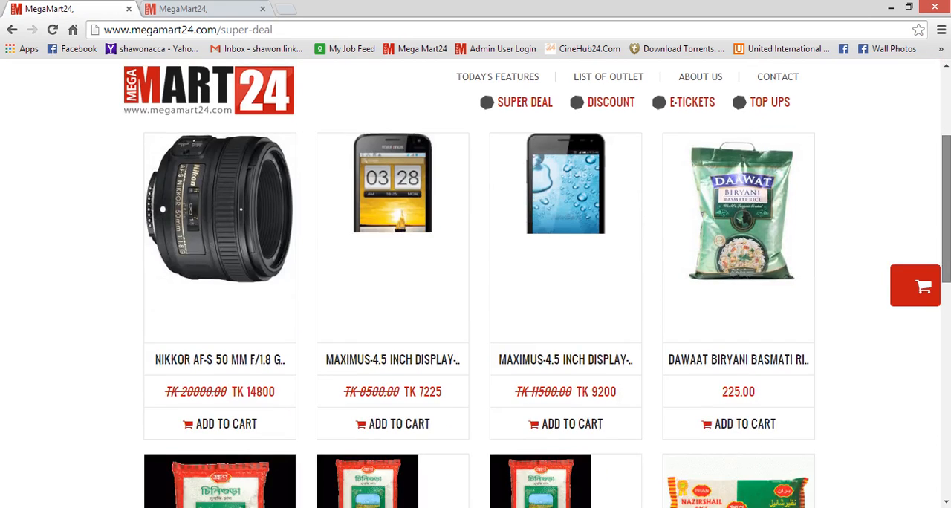
{"action": "left_click_drag", "start_coordinate": [946, 191], "coordinate": [942, 167]}
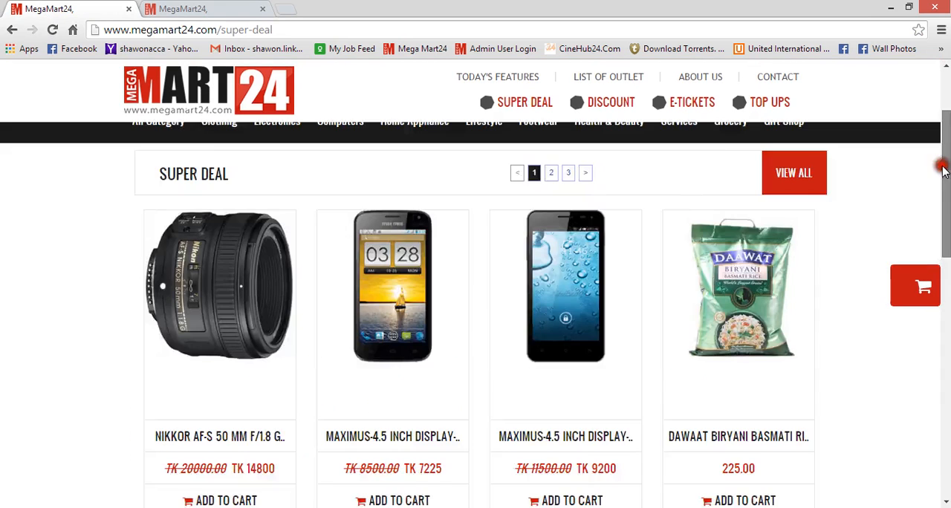
{"action": "left_click", "coordinate": [217, 7]}
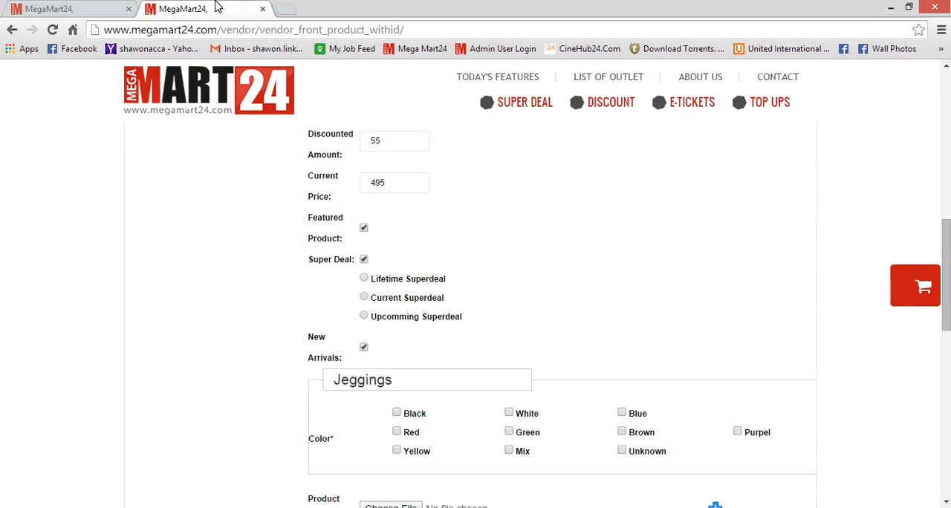
Choose Upcomming Superdeal with starting date 2014-09-28 and closing date 2014-09-30.
{"action": "left_click", "coordinate": [364, 317]}
{"action": "left_click", "coordinate": [380, 351]}
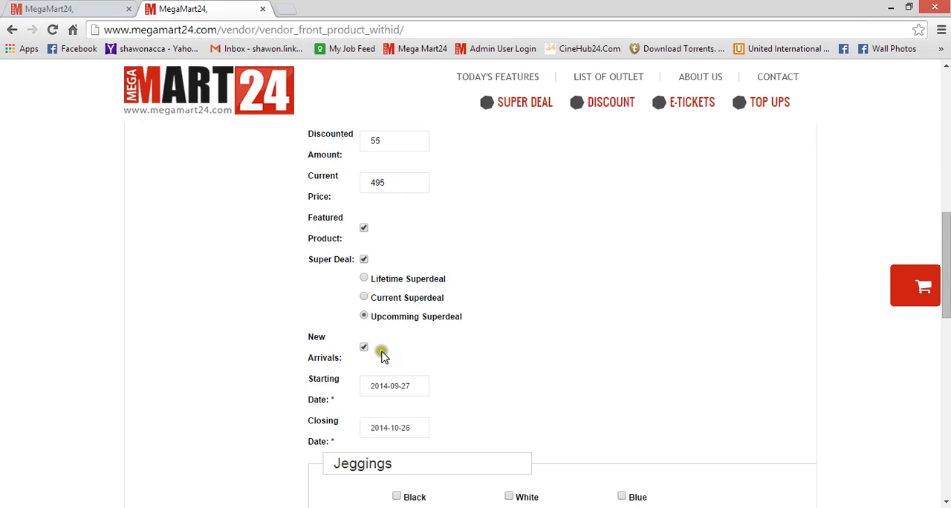
{"action": "left_click", "coordinate": [417, 386]}
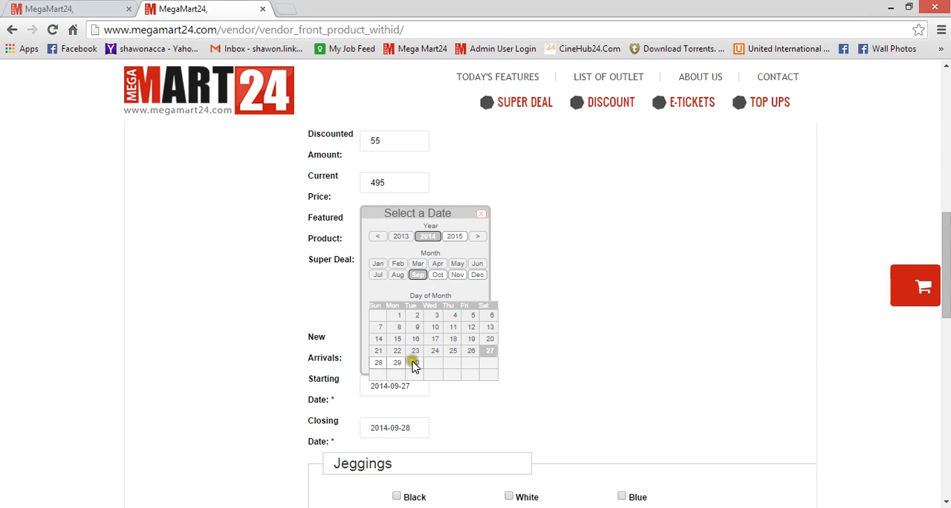
{"action": "left_click", "coordinate": [380, 363]}
{"action": "left_click", "coordinate": [375, 366]}
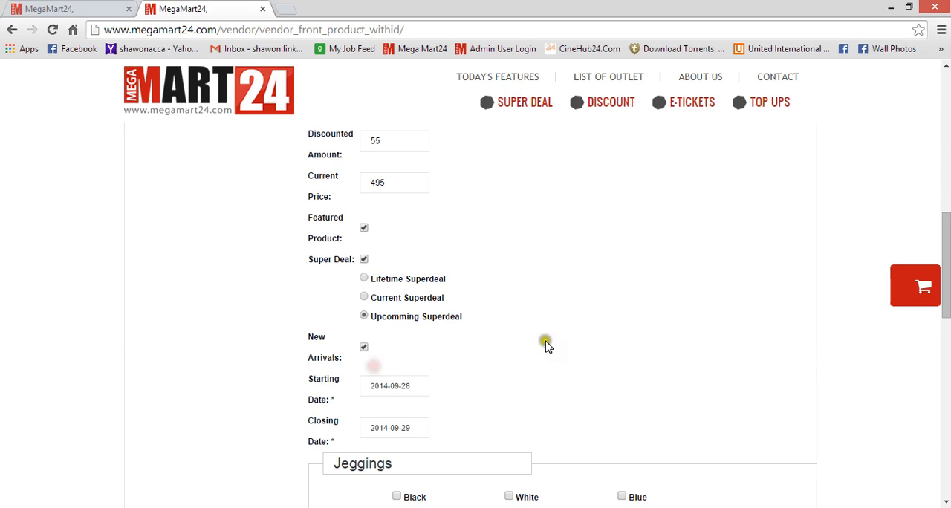
{"action": "left_click", "coordinate": [426, 428]}
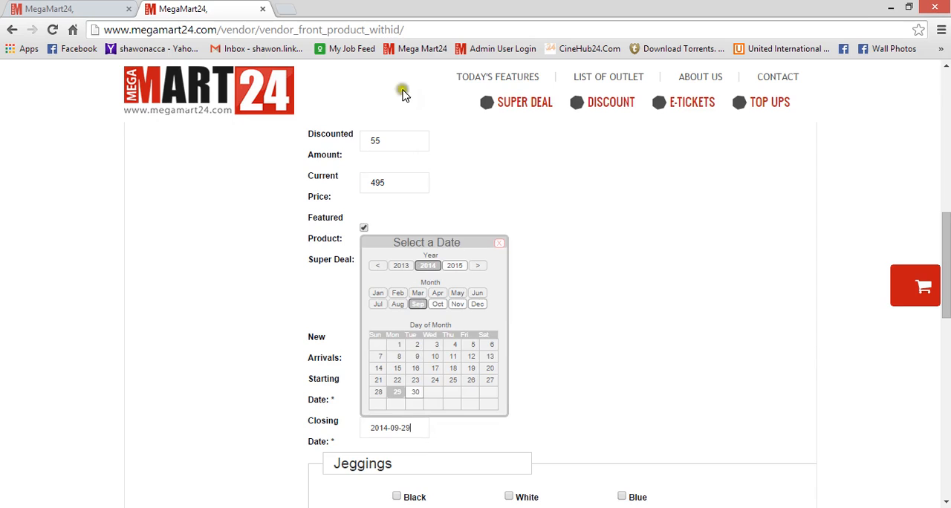
{"action": "left_click", "coordinate": [416, 394]}
{"action": "left_click", "coordinate": [680, 341]}
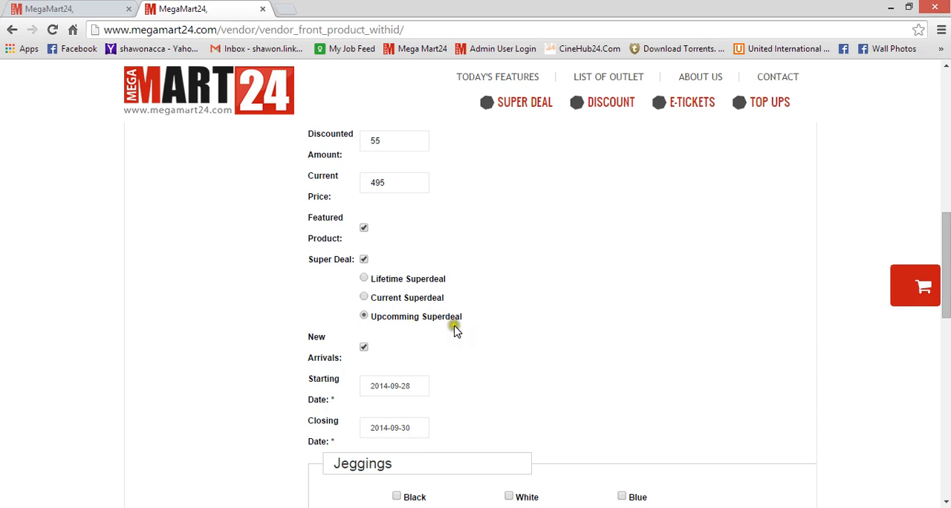
Switch to Current Superdeal and set the expire date to 2014-10-30.
{"action": "left_click", "coordinate": [363, 297]}
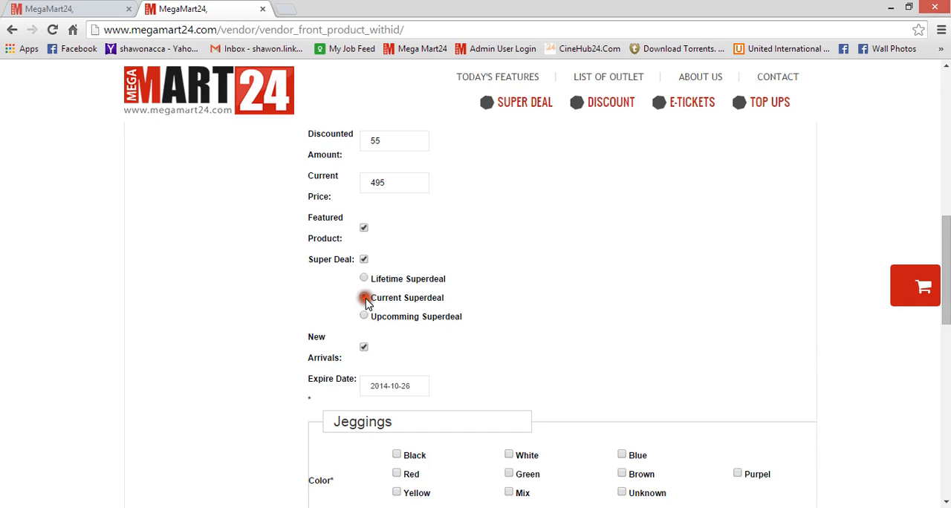
{"action": "left_click", "coordinate": [416, 383]}
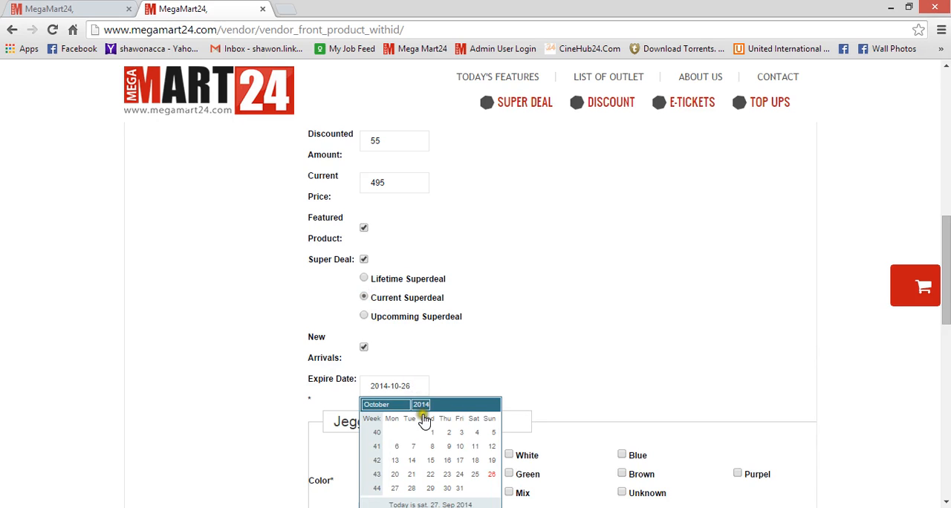
{"action": "left_click", "coordinate": [446, 488]}
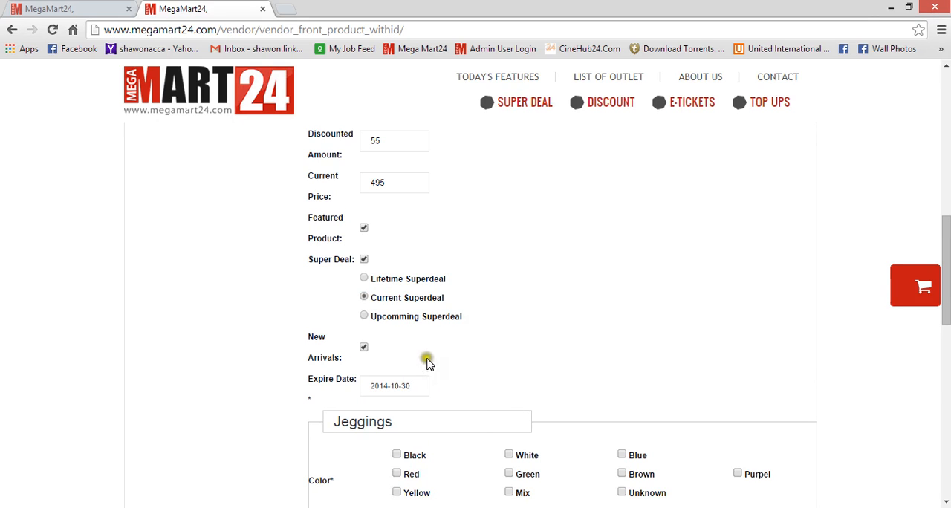
Keep New Arrivals ticked and select Black as the product colour.
{"action": "left_click", "coordinate": [364, 351]}
{"action": "left_click", "coordinate": [364, 349]}
{"action": "left_click_drag", "start_coordinate": [949, 231], "coordinate": [948, 278]}
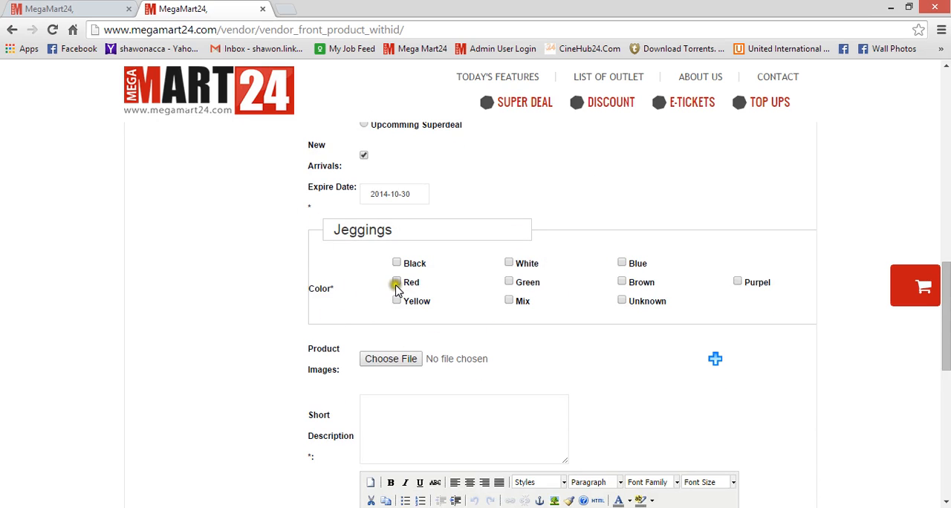
{"action": "left_click", "coordinate": [396, 263]}
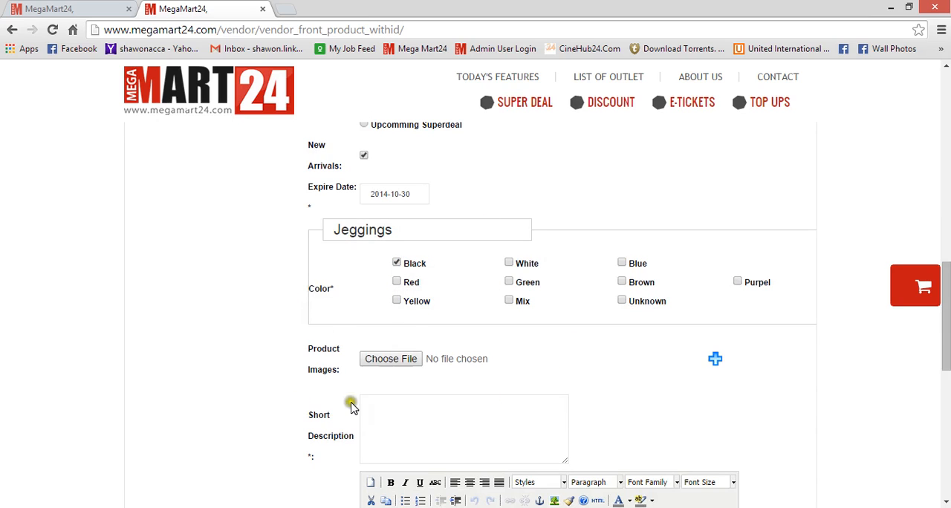
{"action": "left_click_drag", "start_coordinate": [307, 347], "coordinate": [341, 371]}
{"action": "left_click", "coordinate": [377, 362]}
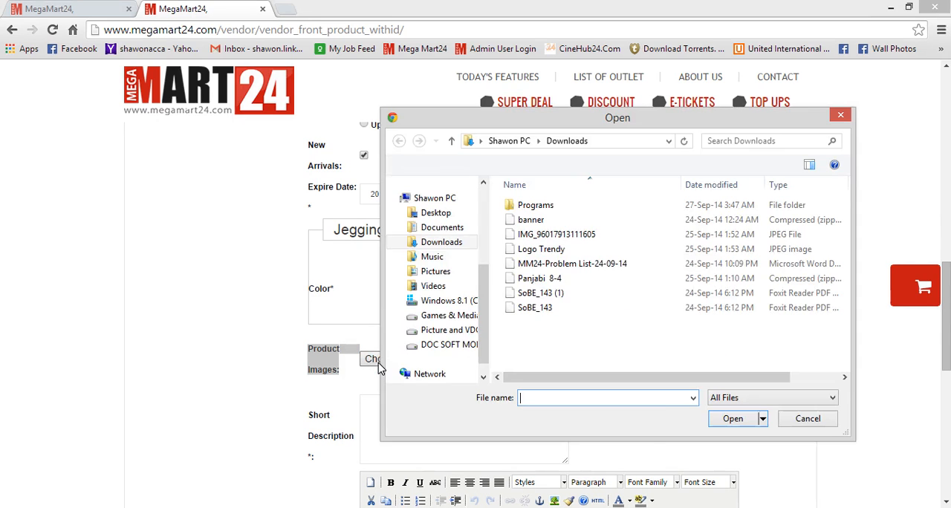
{"action": "left_click", "coordinate": [808, 421]}
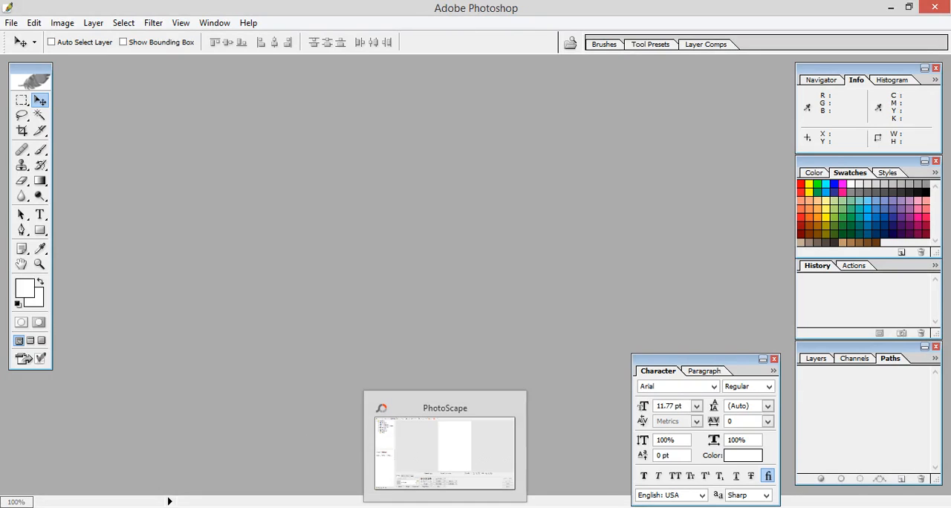
Switch to Photoshop and create a new 714 × 1074 pixel document at 300 pixels/inch.
{"action": "left_click", "coordinate": [446, 506]}
{"action": "left_click", "coordinate": [446, 506]}
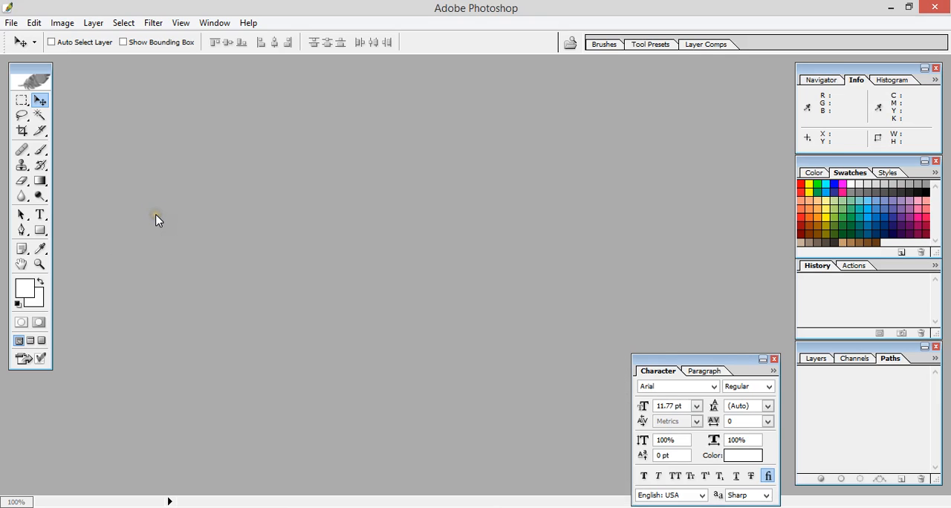
{"action": "key", "text": "ctrl+n"}
{"action": "mouse_move", "coordinate": [404, 226]}
{"action": "left_mouse_down"}
{"action": "mouse_move", "coordinate": [426, 238]}
{"action": "mouse_move", "coordinate": [409, 238]}
{"action": "mouse_move", "coordinate": [426, 228]}
{"action": "left_mouse_up"}
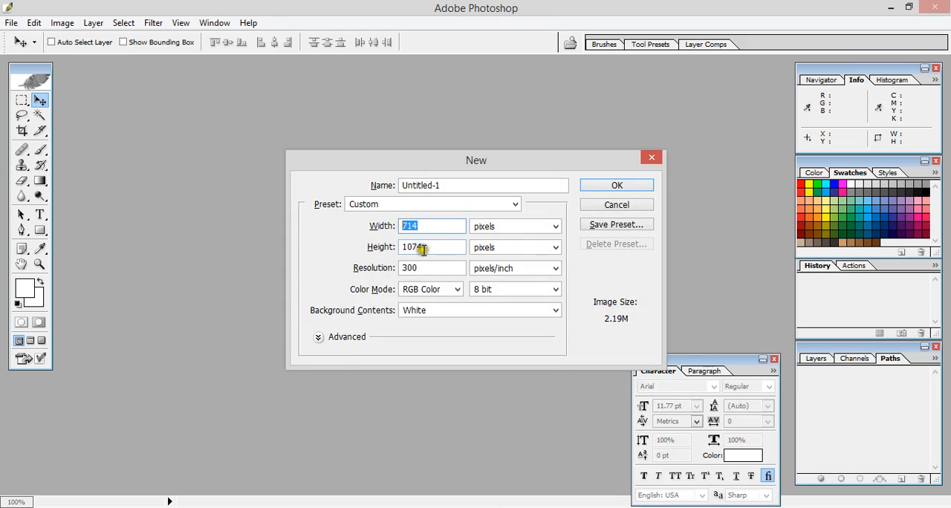
{"action": "left_click_drag", "start_coordinate": [424, 247], "coordinate": [406, 247]}
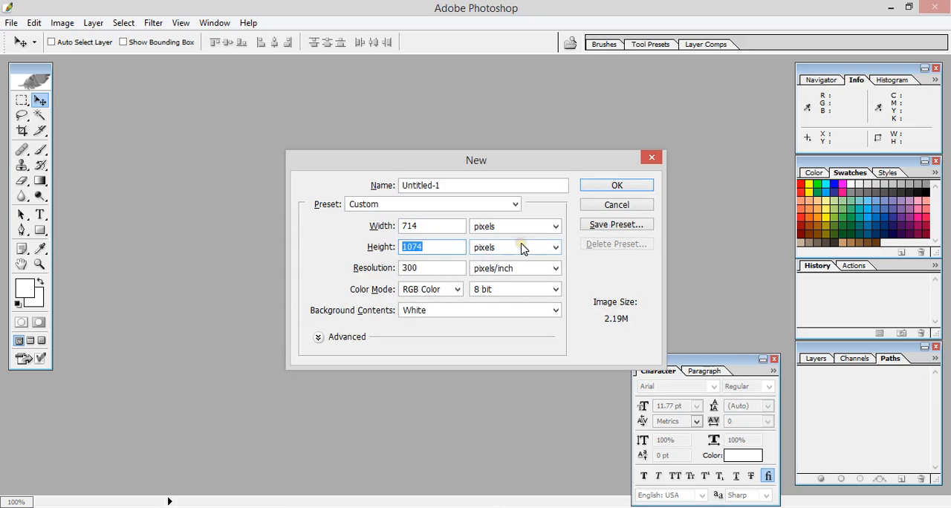
{"action": "left_click", "coordinate": [616, 185]}
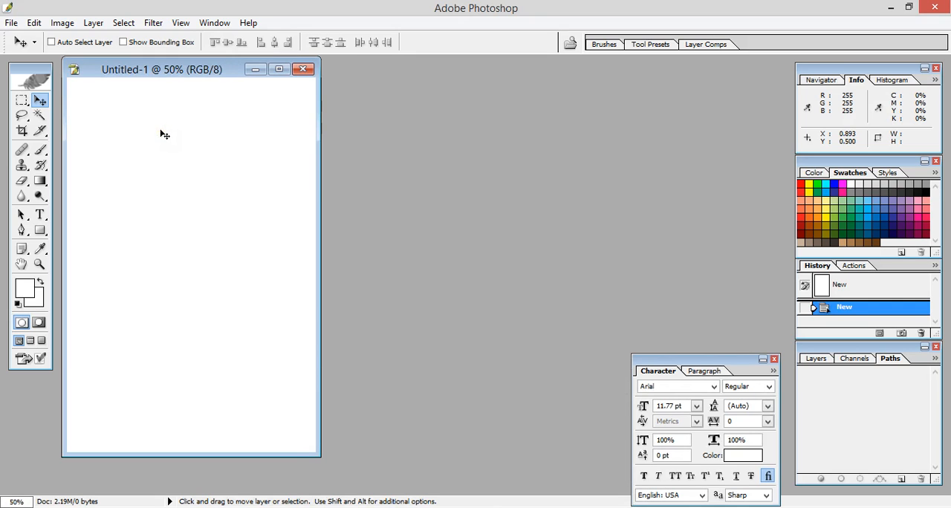
Save the blank document to the Desktop as JPEG Untitled-1, replacing the existing file, with quality 12 Maximum.
{"action": "key", "text": "ctrl+shift+s"}
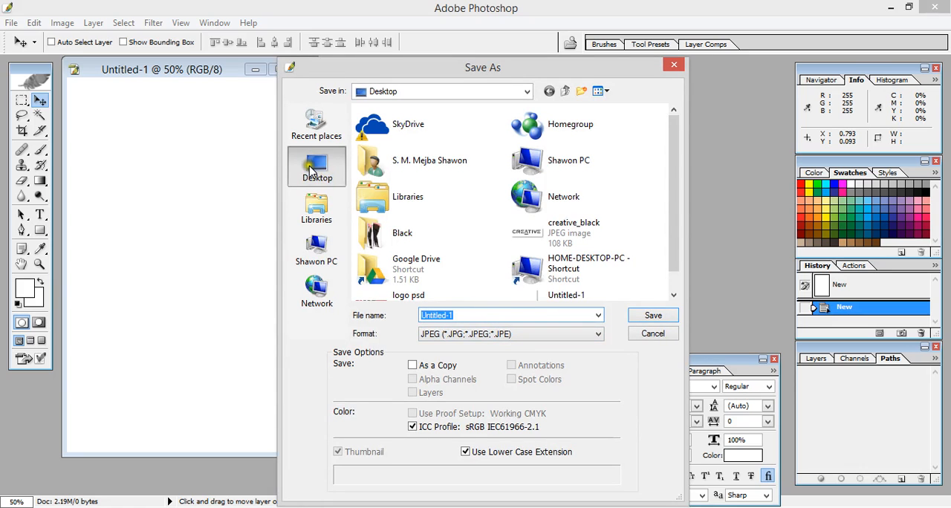
{"action": "left_click", "coordinate": [646, 315]}
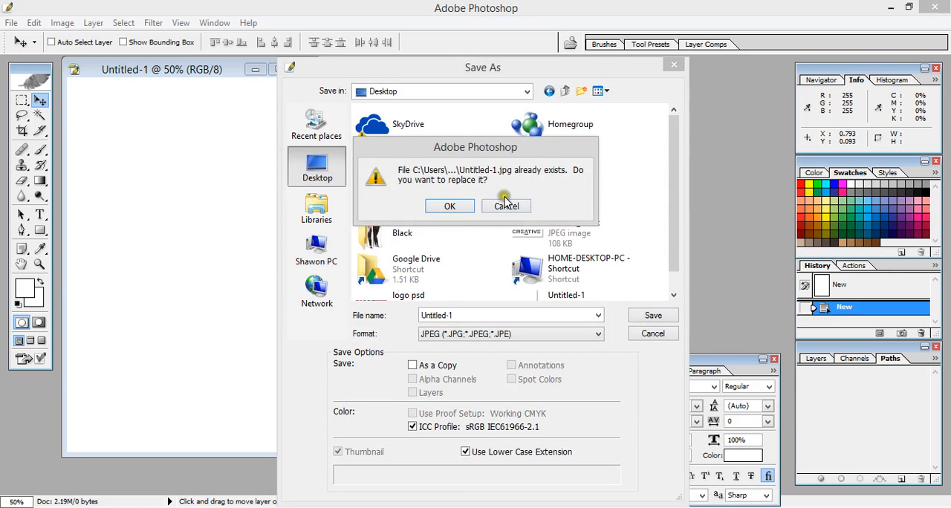
{"action": "left_click", "coordinate": [462, 205]}
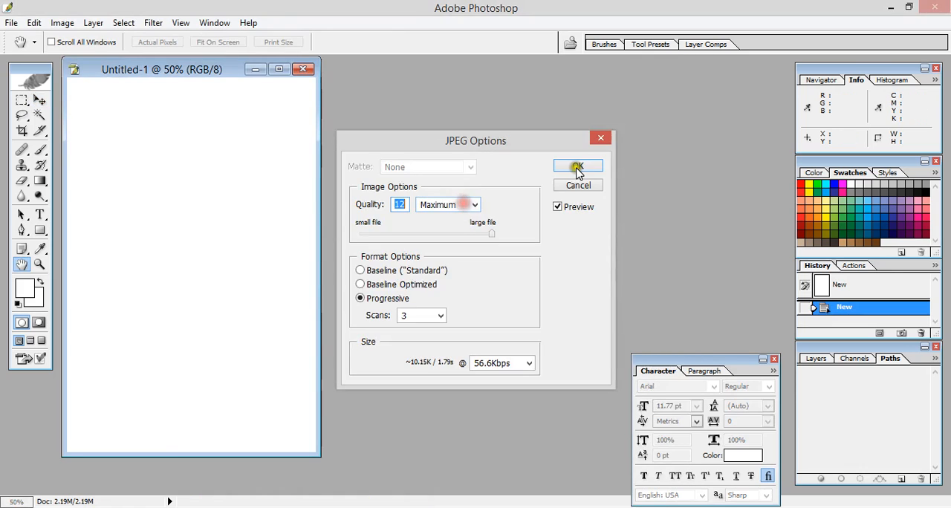
{"action": "left_click", "coordinate": [576, 165]}
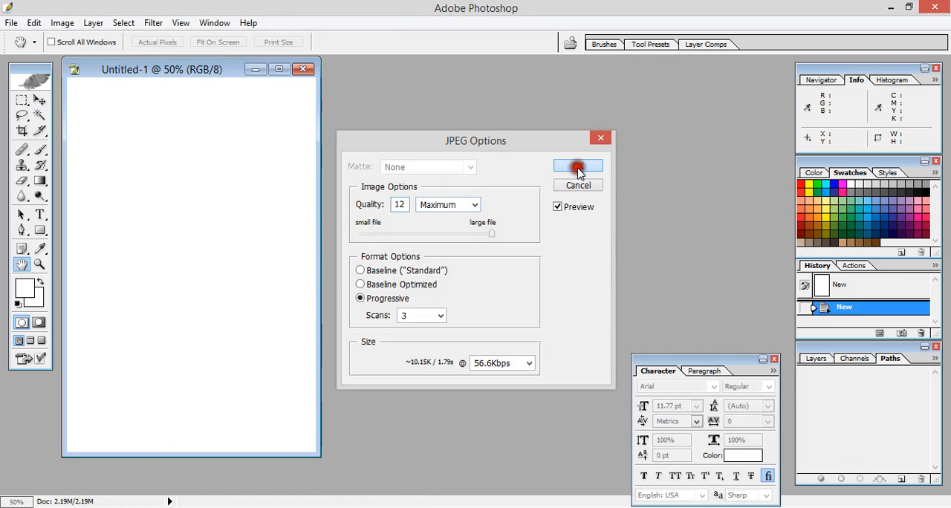
Minimize the open windows and open the Untitled-1 image from the Desktop in PhotoScape's Editor.
{"action": "left_click", "coordinate": [890, 8]}
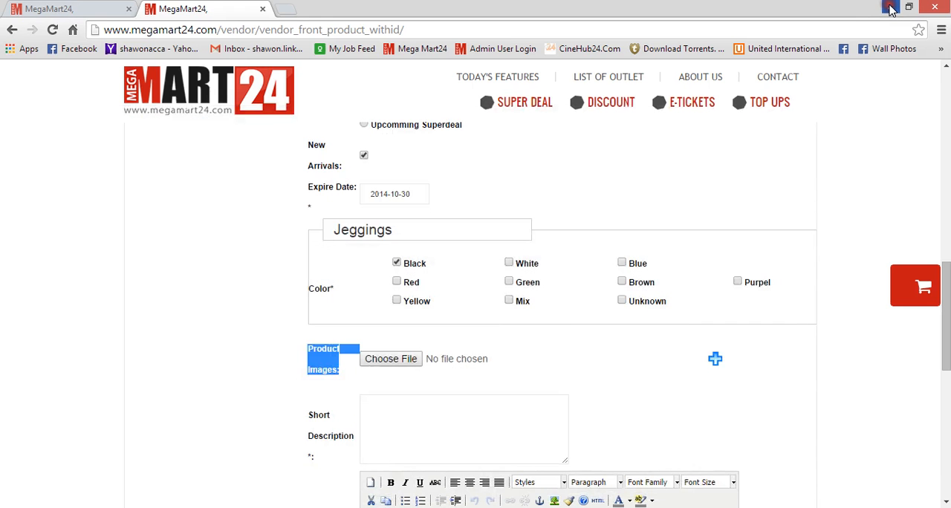
{"action": "left_click", "coordinate": [890, 8]}
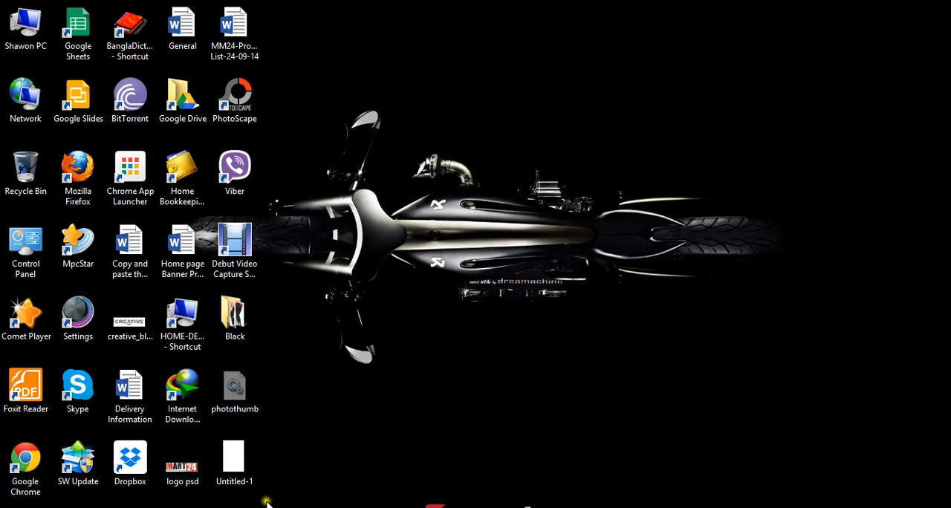
{"action": "right_click", "coordinate": [236, 456]}
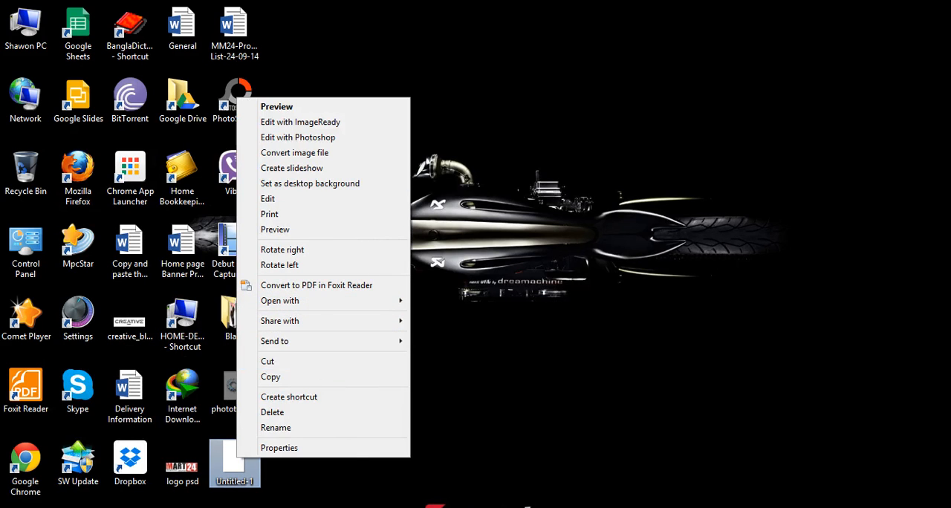
{"action": "left_click", "coordinate": [469, 507]}
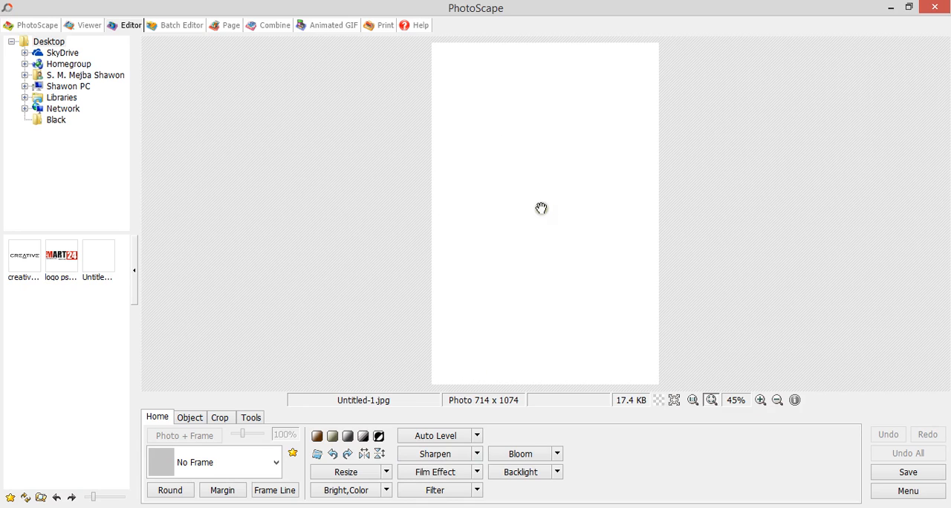
Open the Black folder and preview the Jeg Black Winter 2013 Shoot (1) image.
{"action": "left_click", "coordinate": [263, 506]}
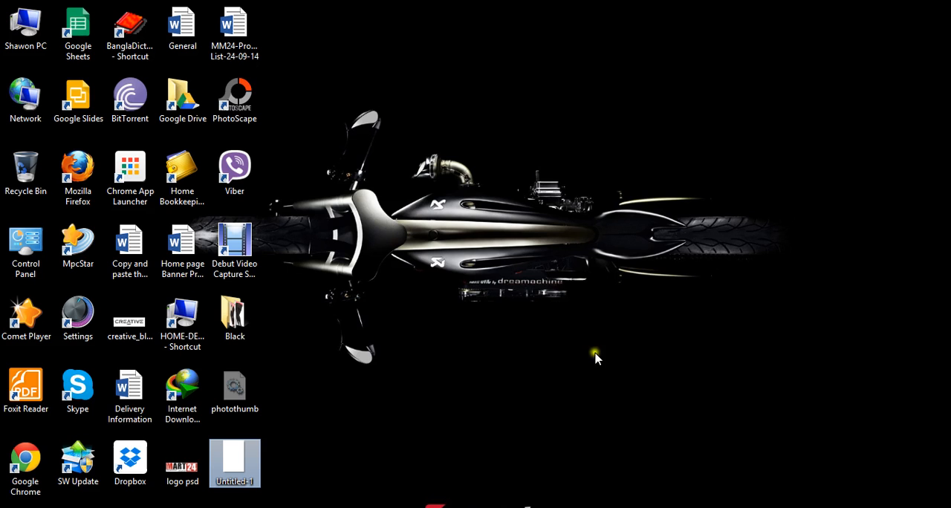
{"action": "double_click", "coordinate": [234, 316]}
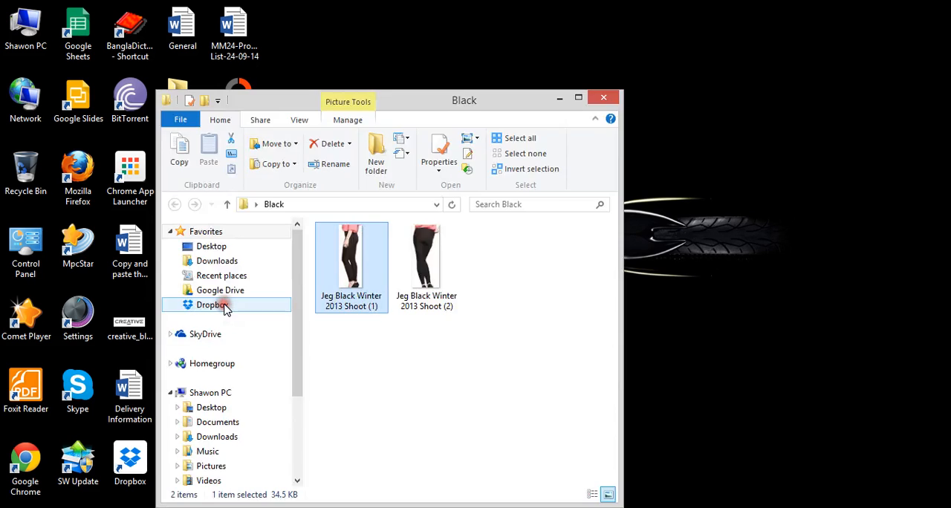
{"action": "double_click", "coordinate": [362, 273]}
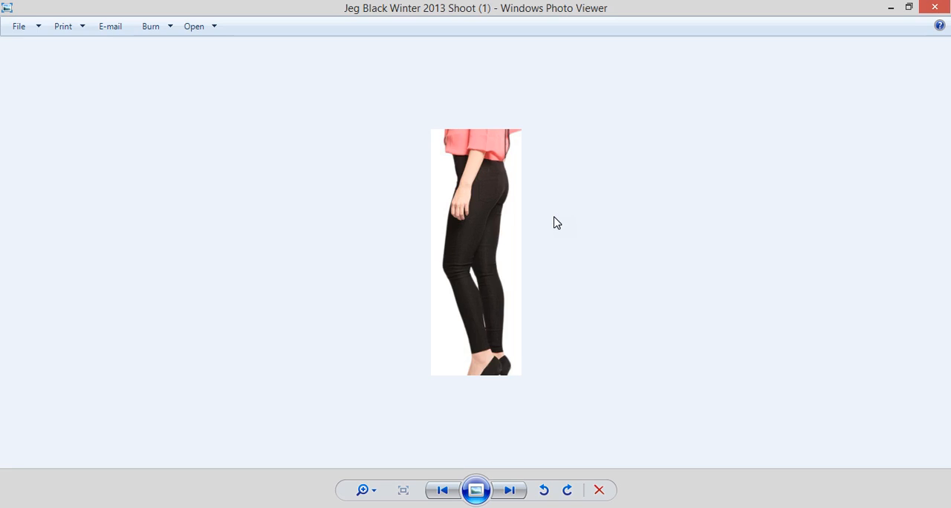
{"action": "left_click", "coordinate": [334, 507]}
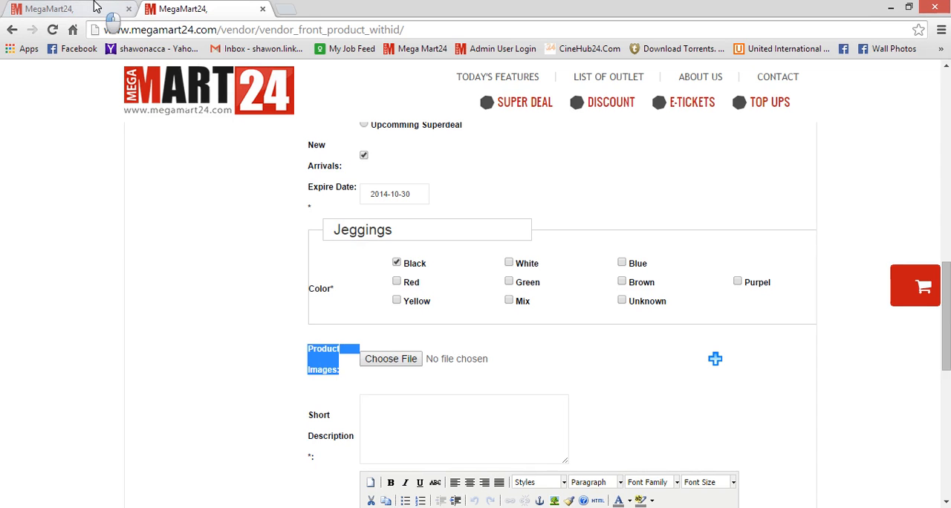
{"action": "left_click", "coordinate": [95, 8]}
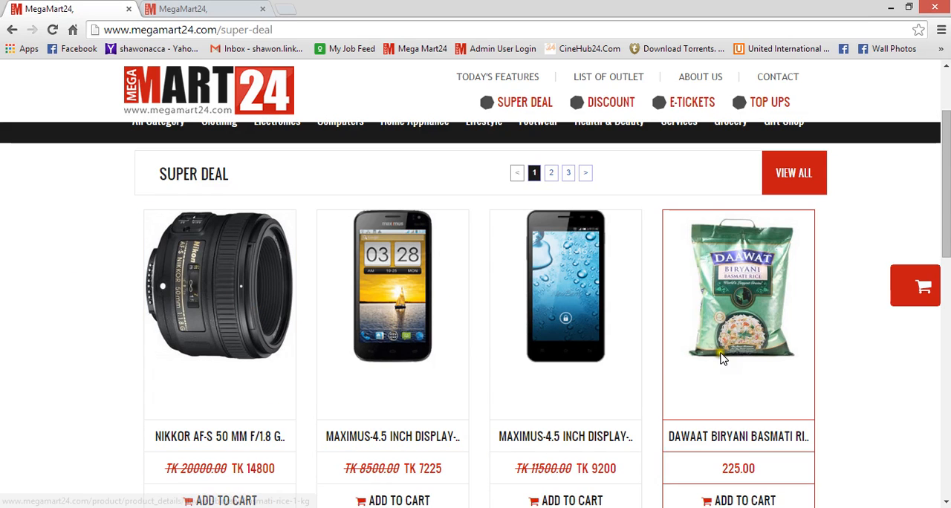
{"action": "left_click", "coordinate": [888, 13]}
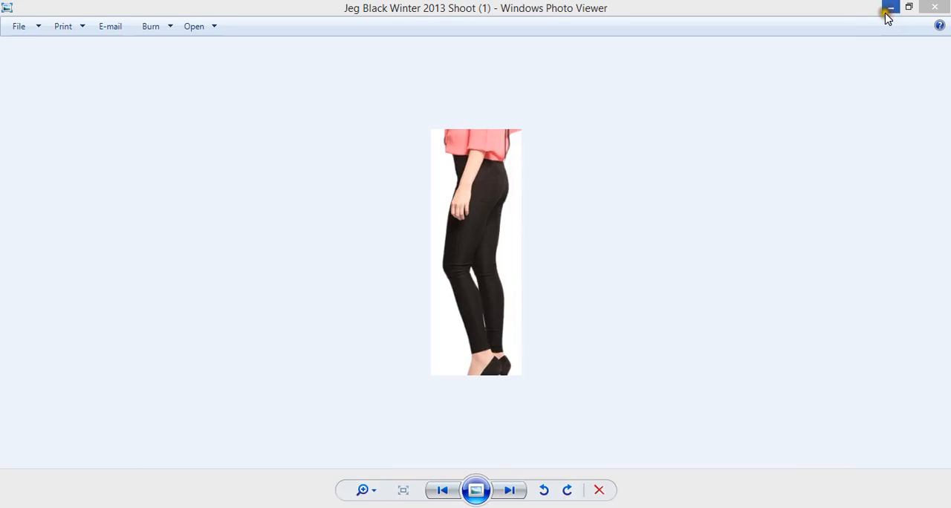
{"action": "left_click", "coordinate": [888, 8]}
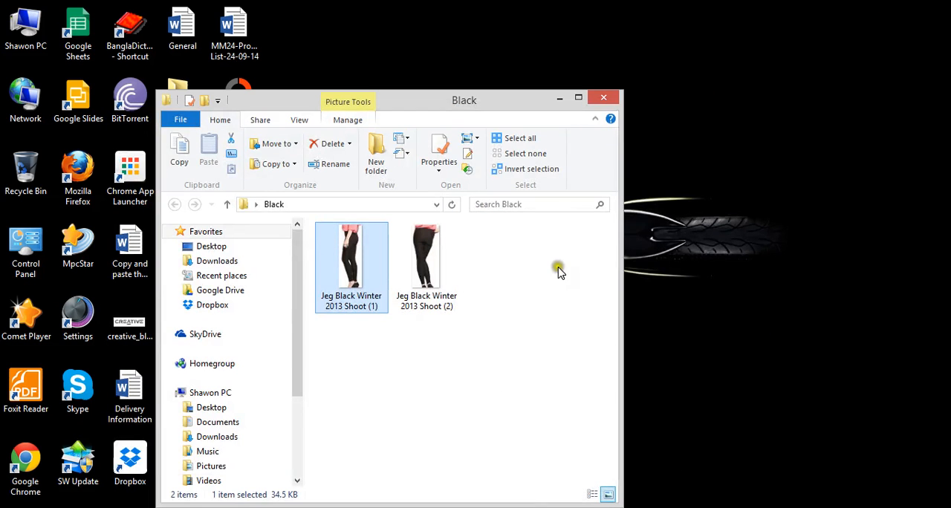
Insert the Jeg Black Winter 2013 Shoot (1) photo from the Black folder as an object on the Untitled-1 canvas.
{"action": "left_click", "coordinate": [375, 507]}
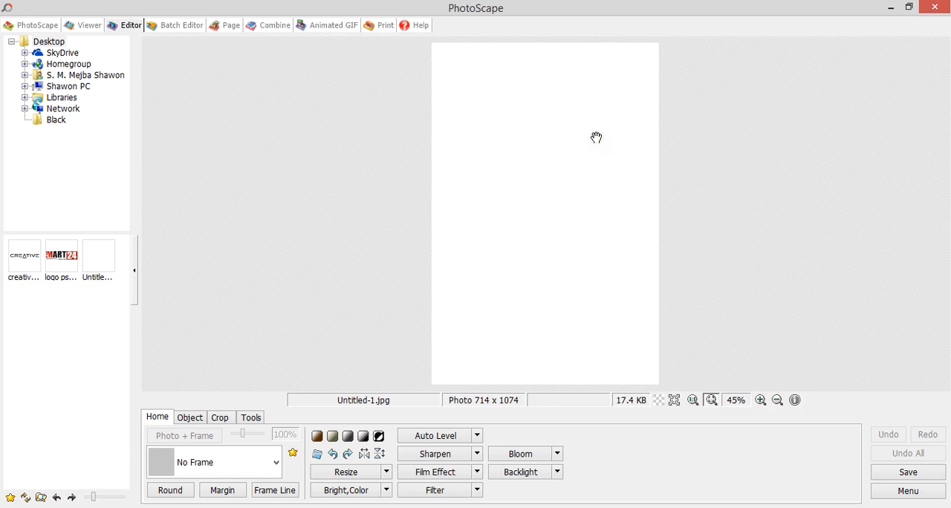
{"action": "left_click", "coordinate": [188, 418]}
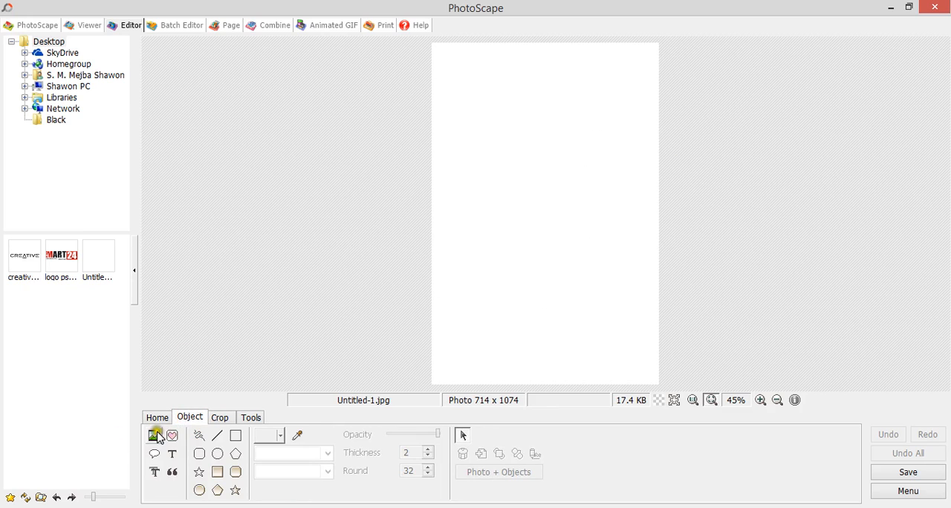
{"action": "left_click", "coordinate": [154, 435]}
{"action": "left_click", "coordinate": [197, 419]}
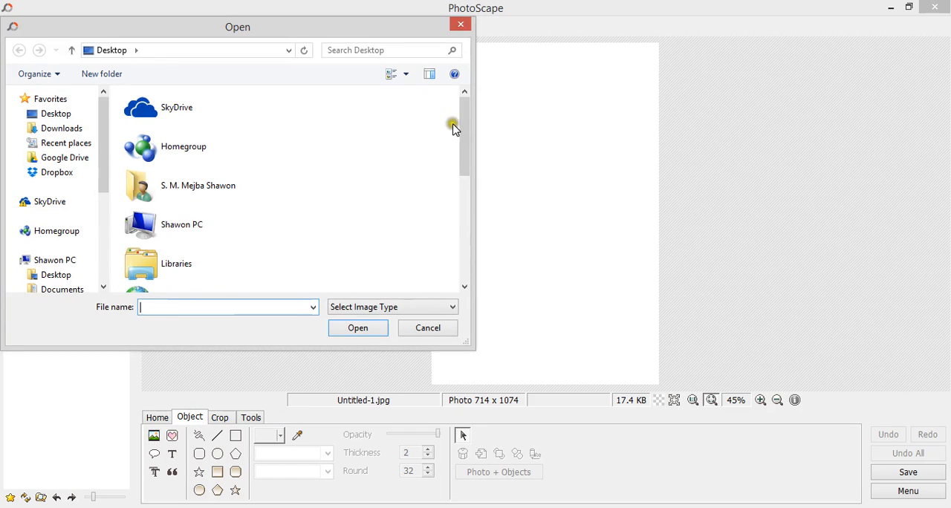
{"action": "left_click_drag", "start_coordinate": [464, 127], "coordinate": [449, 219]}
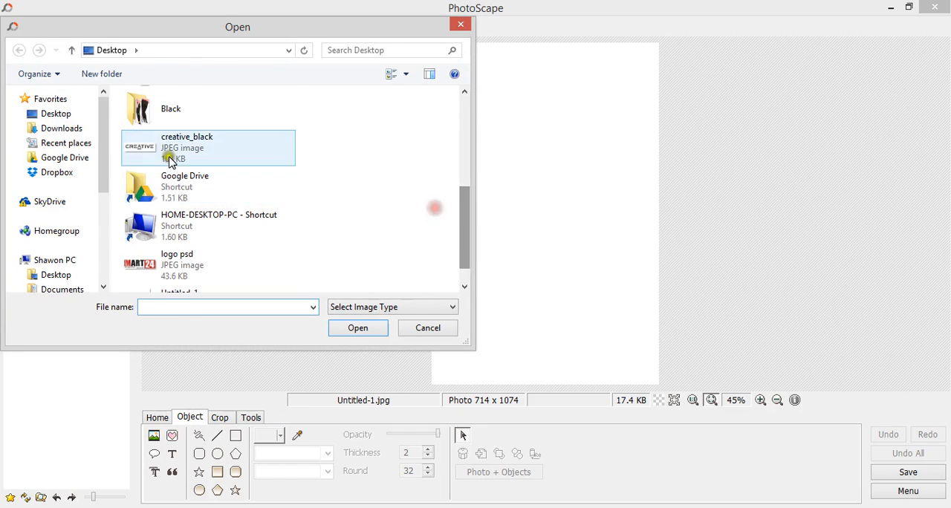
{"action": "double_click", "coordinate": [178, 108]}
{"action": "double_click", "coordinate": [159, 128]}
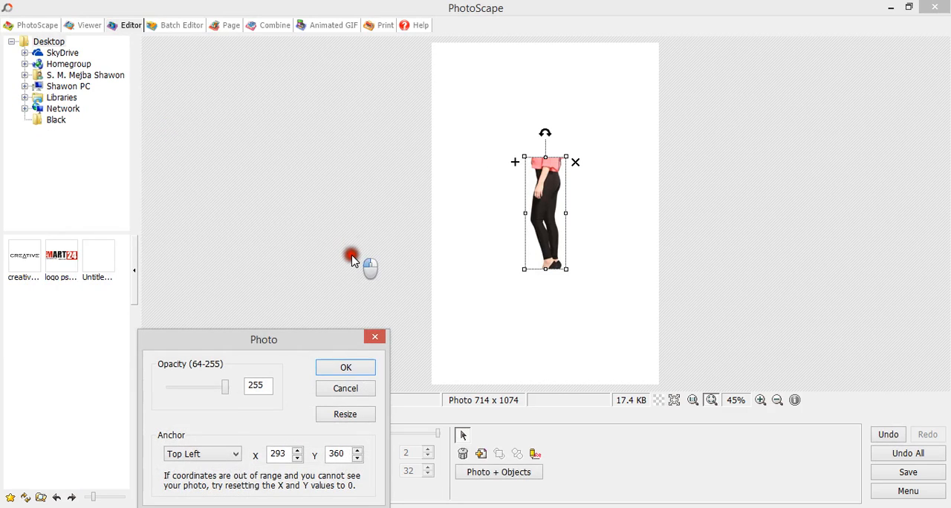
{"action": "left_click", "coordinate": [345, 366]}
Move and enlarge the inserted photo so it fills the canvas height on the right side.
{"action": "left_click_drag", "start_coordinate": [551, 199], "coordinate": [626, 126]}
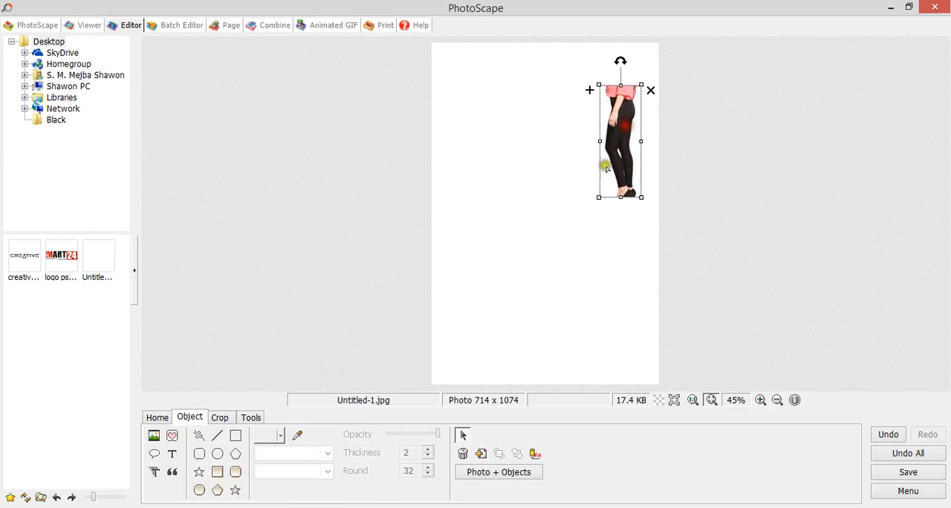
{"action": "left_click_drag", "start_coordinate": [599, 198], "coordinate": [529, 253]}
{"action": "mouse_move", "coordinate": [601, 170]}
{"action": "left_mouse_down"}
{"action": "mouse_move", "coordinate": [572, 167]}
{"action": "mouse_move", "coordinate": [611, 165]}
{"action": "left_mouse_up"}
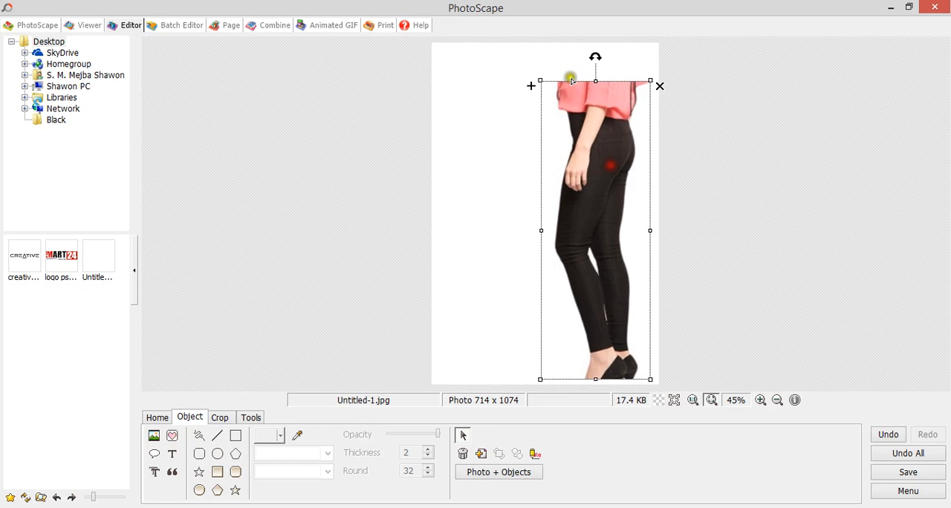
{"action": "mouse_move", "coordinate": [540, 79]}
{"action": "left_mouse_down"}
{"action": "mouse_move", "coordinate": [492, 70]}
{"action": "mouse_move", "coordinate": [503, 84]}
{"action": "mouse_move", "coordinate": [525, 87]}
{"action": "left_mouse_up"}
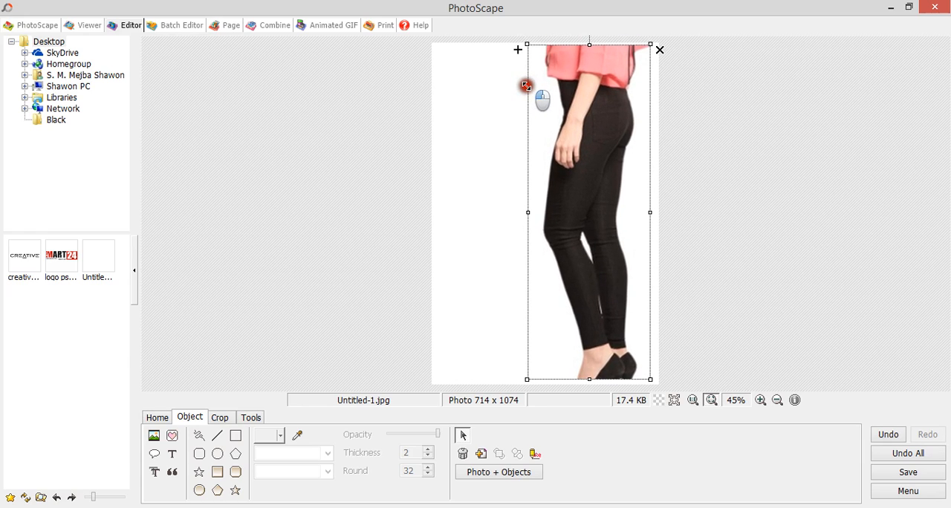
{"action": "left_click", "coordinate": [807, 151]}
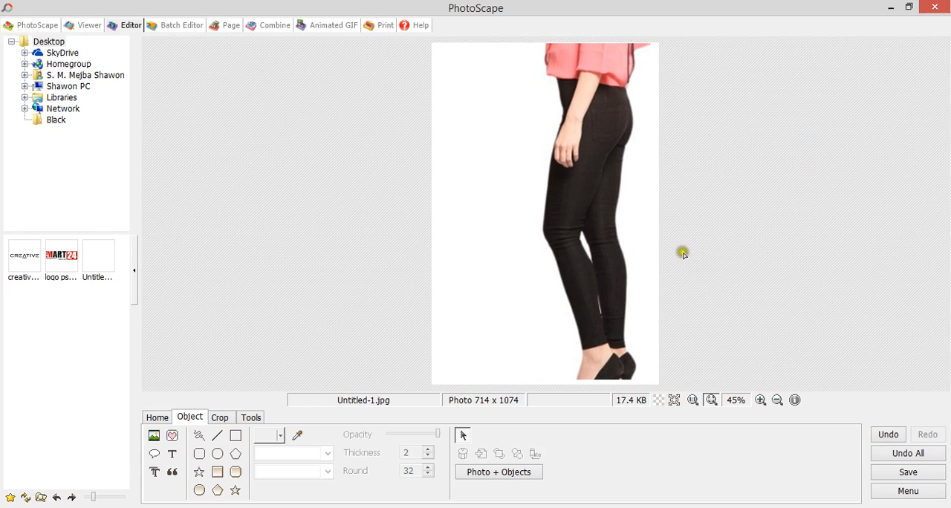
Nudge the photo slightly down and to the left to fine-tune its position.
{"action": "left_click", "coordinate": [644, 250]}
{"action": "key", "text": "Down"}
{"action": "key", "text": "Down"}
{"action": "key", "text": "Right"}
{"action": "key", "text": "Right"}
{"action": "key", "text": "Right"}
{"action": "key", "text": "Right"}
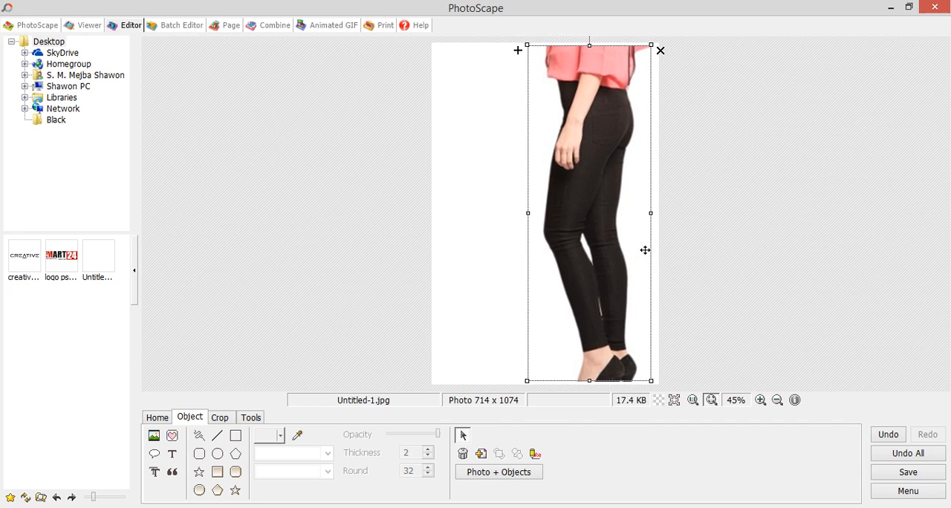
{"action": "key", "text": "Left"}
{"action": "key", "text": "Left"}
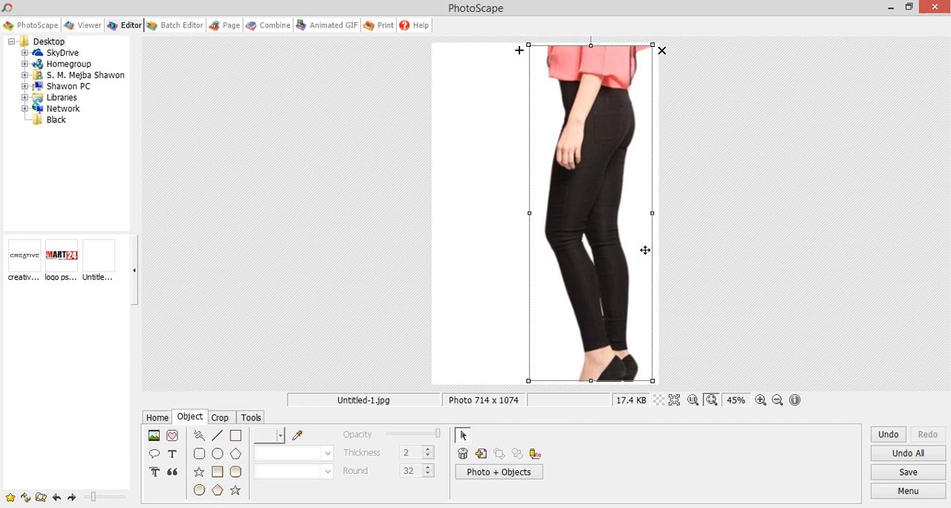
{"action": "key", "text": "Left"}
{"action": "key", "text": "Left"}
{"action": "key", "text": "Left"}
{"action": "key", "text": "Left"}
{"action": "key", "text": "Left"}
{"action": "key", "text": "Left"}
{"action": "left_click", "coordinate": [747, 246]}
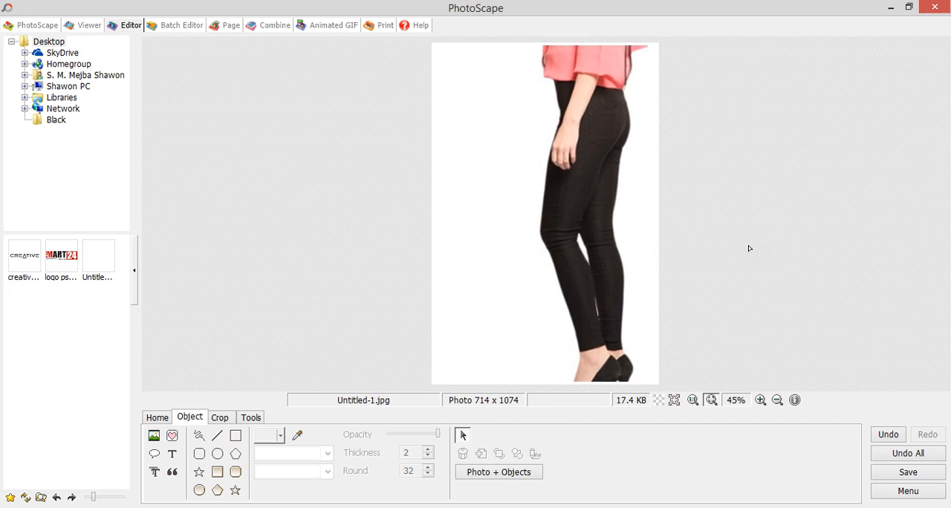
Start saving the edited image and create a new Desktop folder named jeggings up, opening it.
{"action": "left_click", "coordinate": [907, 472]}
{"action": "left_click", "coordinate": [274, 263]}
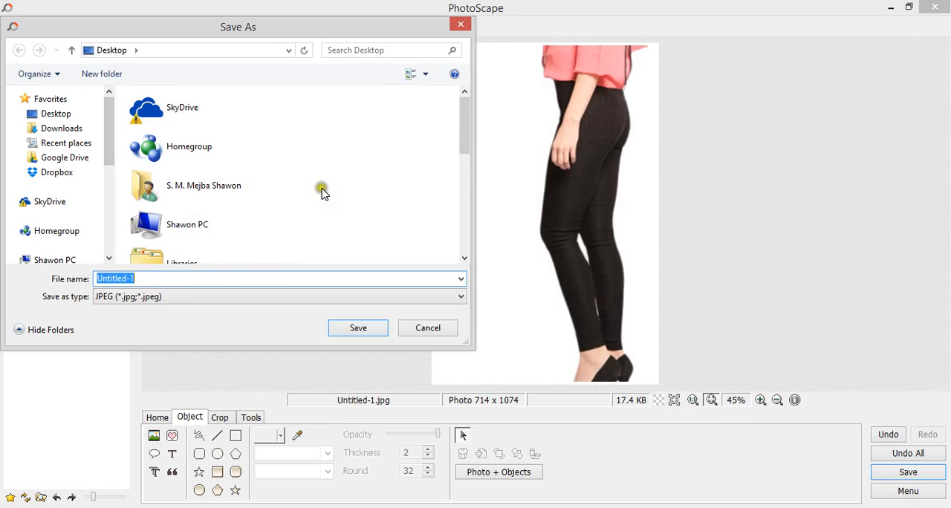
{"action": "left_click_drag", "start_coordinate": [459, 143], "coordinate": [475, 108]}
{"action": "left_click", "coordinate": [106, 79]}
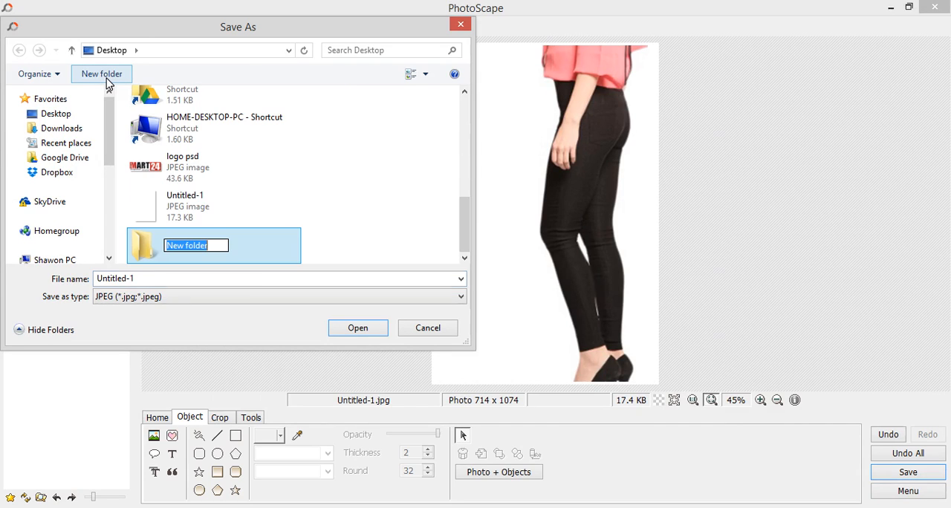
{"action": "type", "text": "jeggings up"}
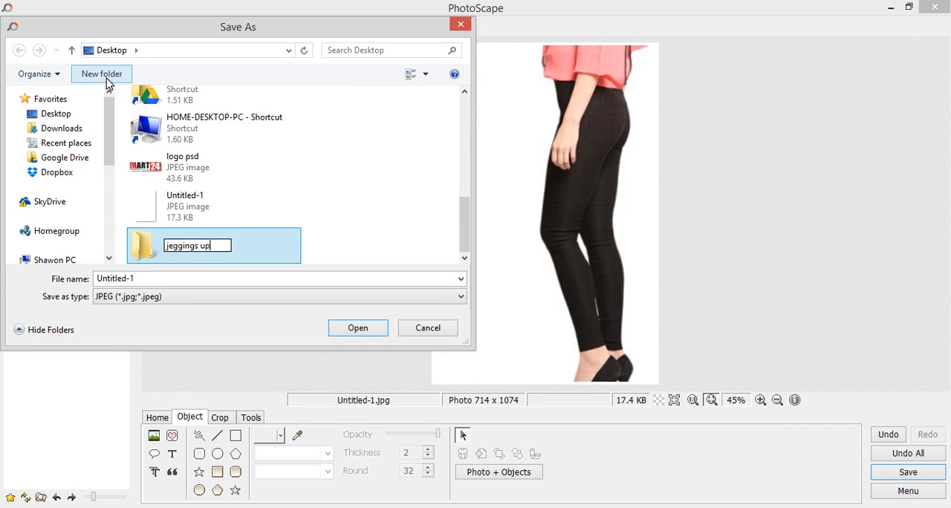
{"action": "key", "text": "Return"}
{"action": "key", "text": "Return"}
Save the image in the jeggings up folder as black 1 in JPEG format.
{"action": "left_click", "coordinate": [138, 277]}
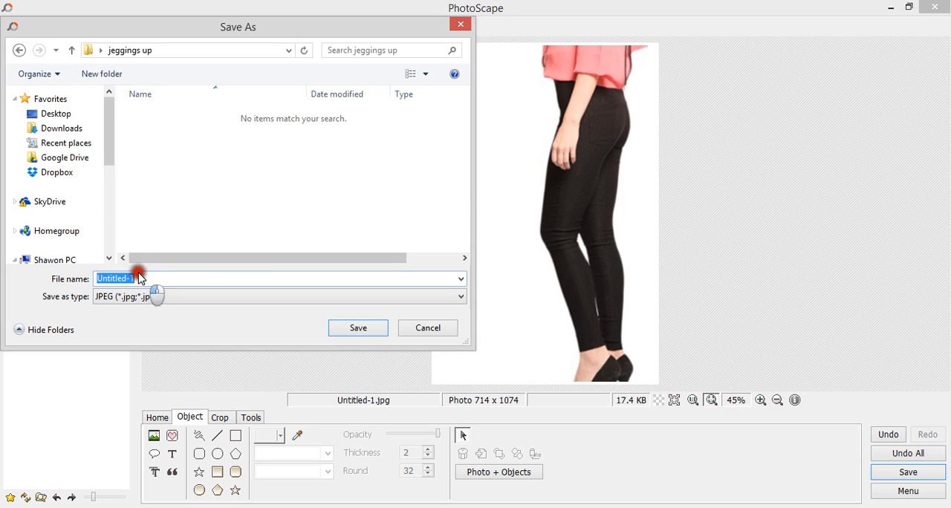
{"action": "type", "text": "b"}
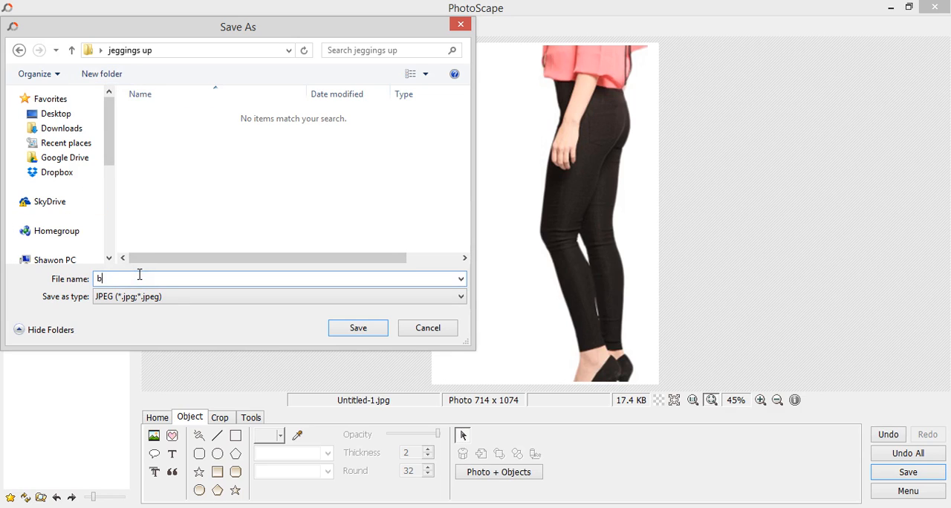
{"action": "type", "text": "lack 1"}
{"action": "key", "text": "Return"}
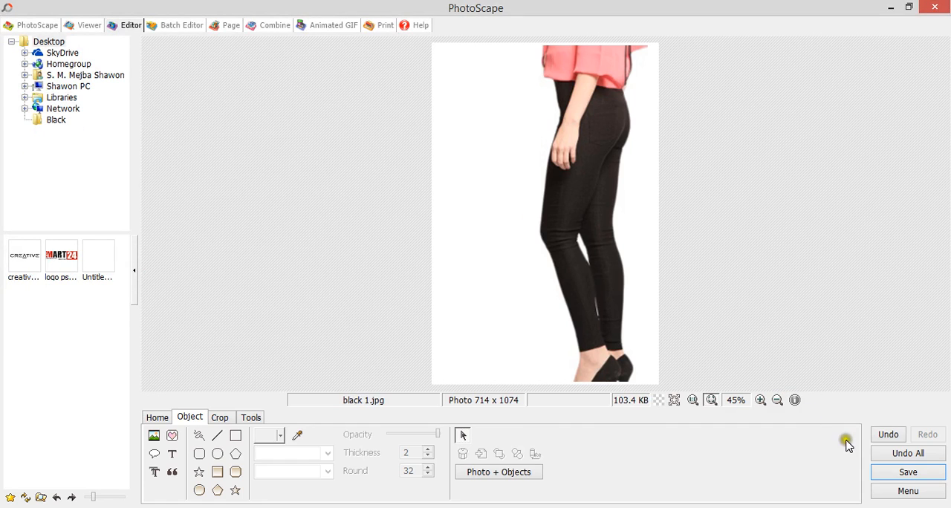
Clear the canvas and insert the photo Jeg Black Winter 2013 Shoot (2) from the Black folder as a photo object.
{"action": "left_click", "coordinate": [895, 453]}
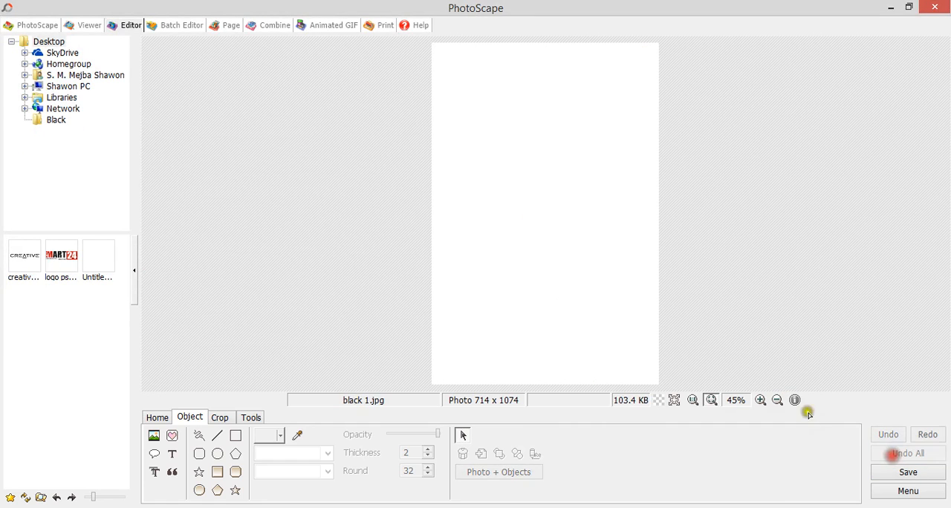
{"action": "left_click", "coordinate": [153, 437]}
{"action": "left_click", "coordinate": [198, 417]}
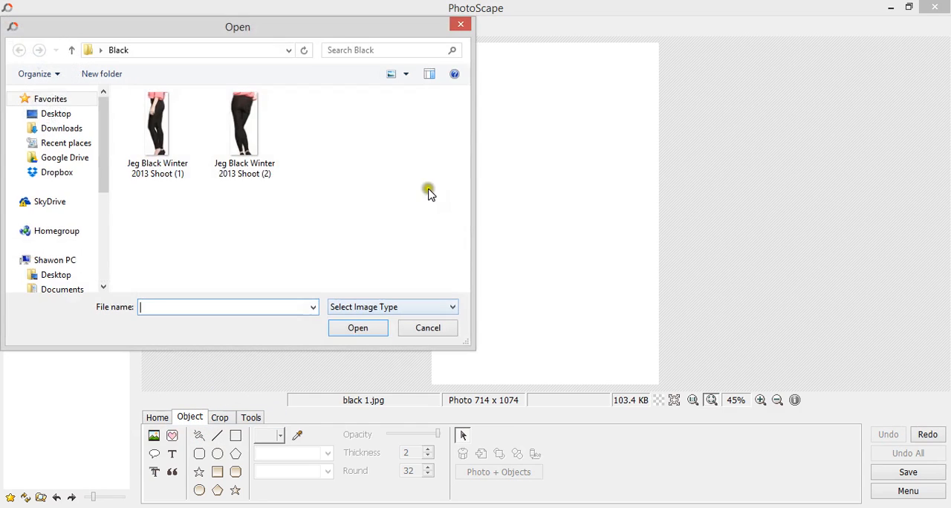
{"action": "double_click", "coordinate": [238, 144]}
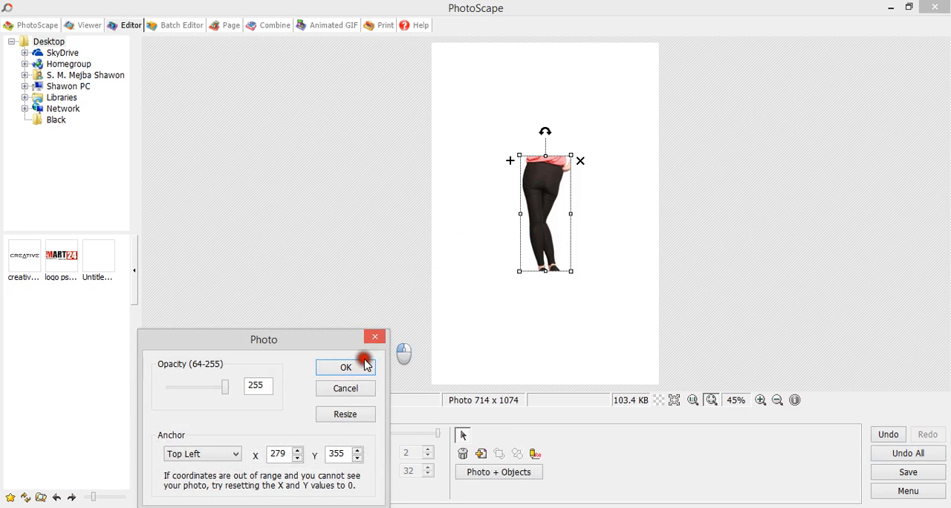
{"action": "left_click", "coordinate": [375, 336]}
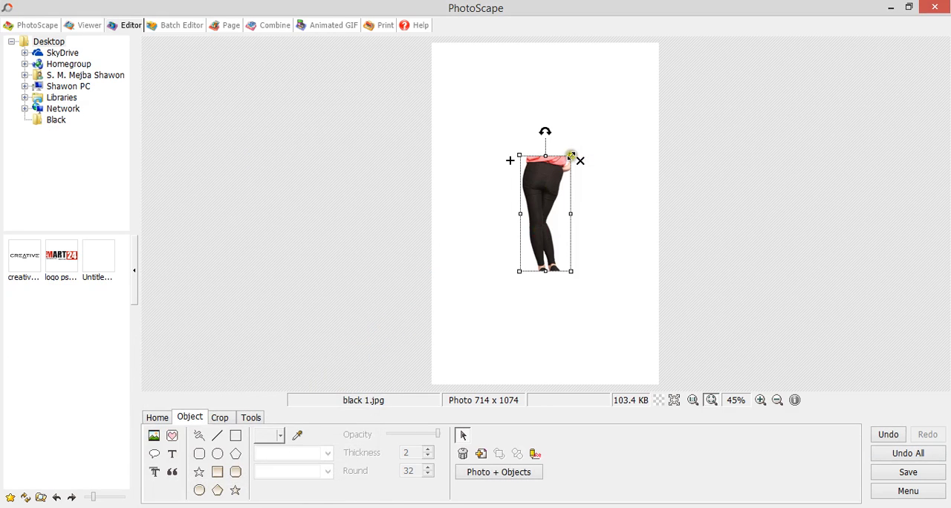
Enlarge the inserted photo and move it up and left so it covers most of the canvas.
{"action": "left_click_drag", "start_coordinate": [570, 156], "coordinate": [631, 254]}
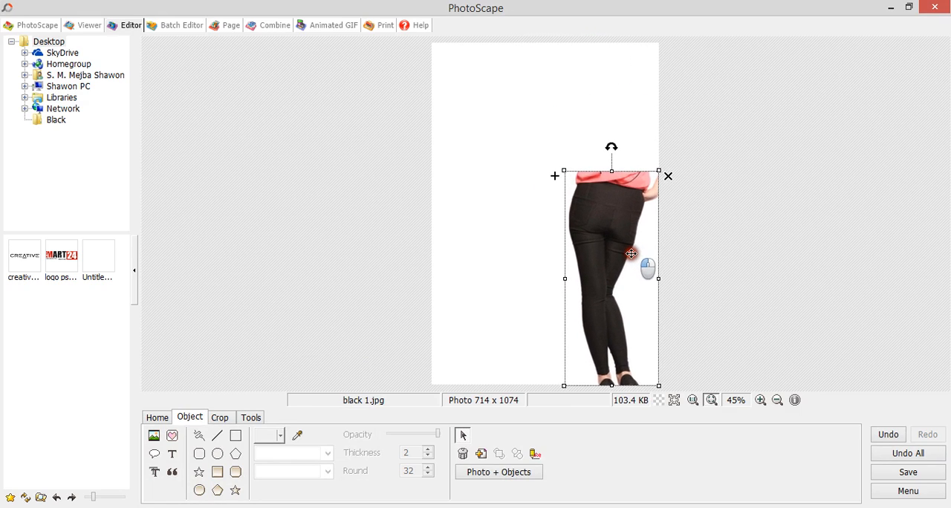
{"action": "left_click_drag", "start_coordinate": [563, 170], "coordinate": [506, 127]}
{"action": "left_click", "coordinate": [708, 156]}
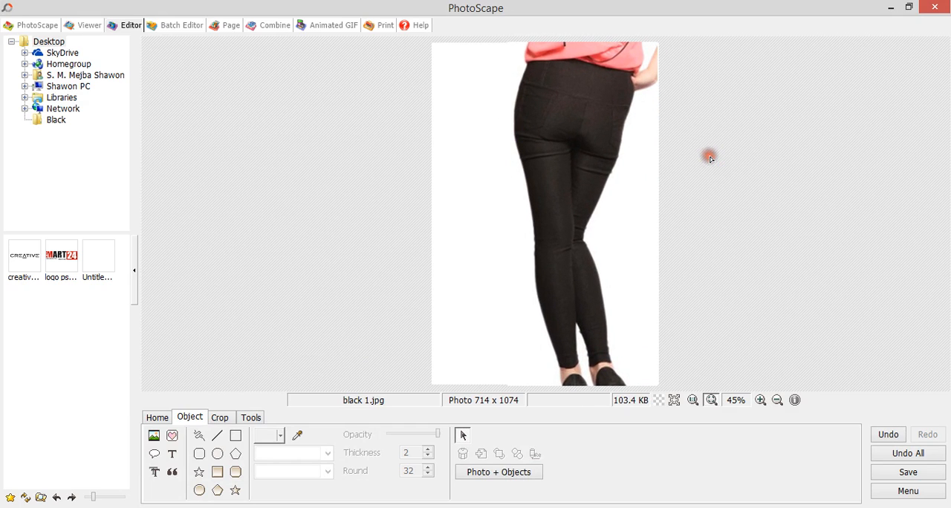
Resize and reposition the photo so it fits within the canvas, reaching the bottom edge.
{"action": "left_click", "coordinate": [644, 355]}
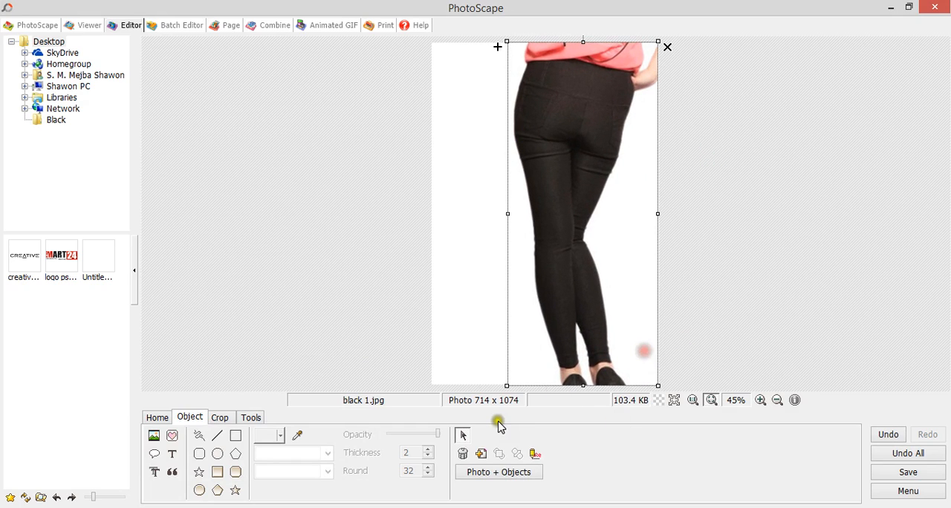
{"action": "left_click_drag", "start_coordinate": [504, 386], "coordinate": [571, 298]}
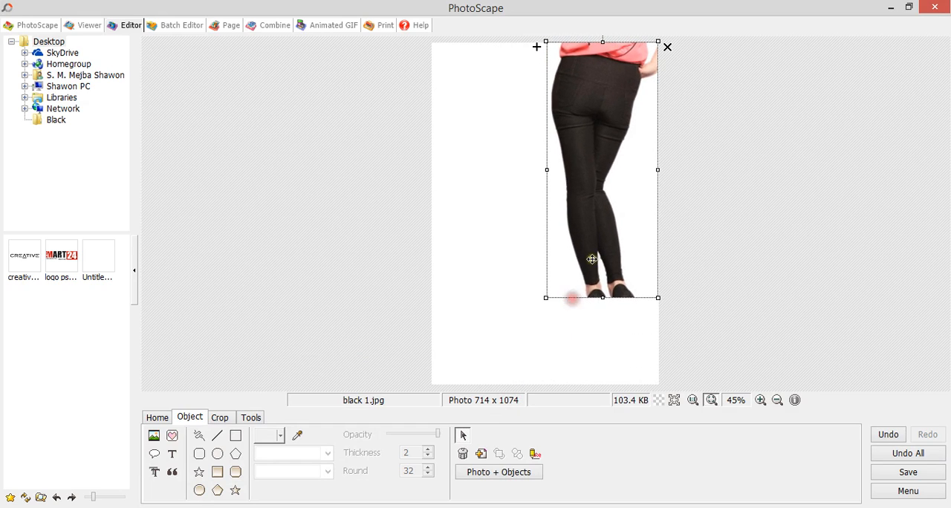
{"action": "left_click_drag", "start_coordinate": [617, 159], "coordinate": [615, 206]}
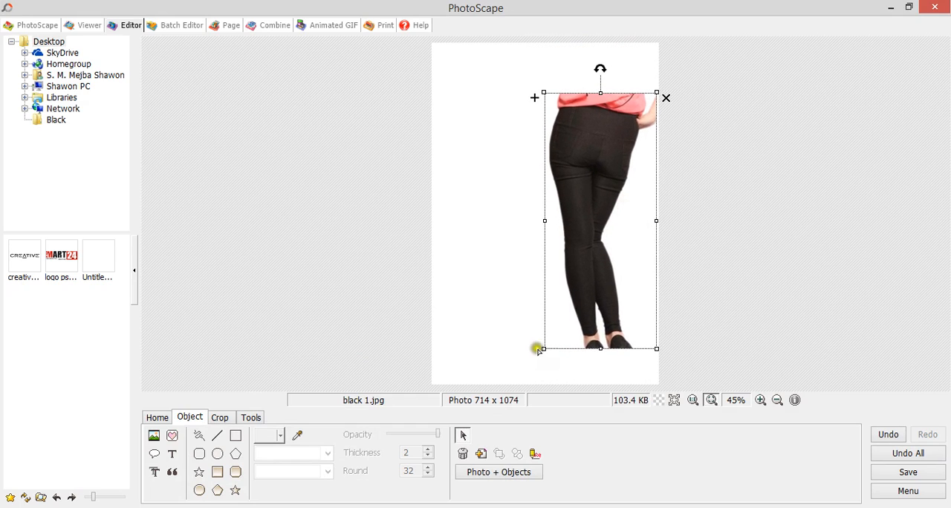
{"action": "left_click_drag", "start_coordinate": [543, 348], "coordinate": [530, 378]}
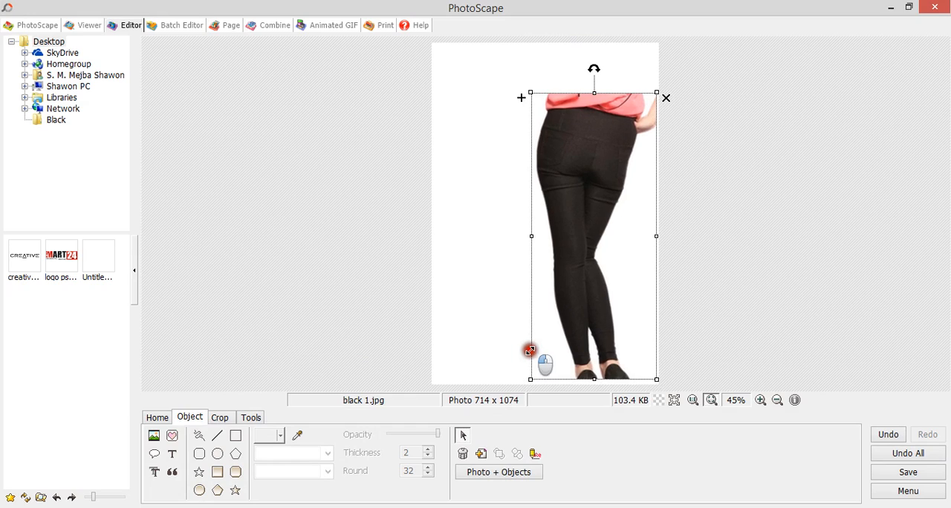
{"action": "left_click_drag", "start_coordinate": [606, 287], "coordinate": [582, 284]}
{"action": "left_click", "coordinate": [764, 276]}
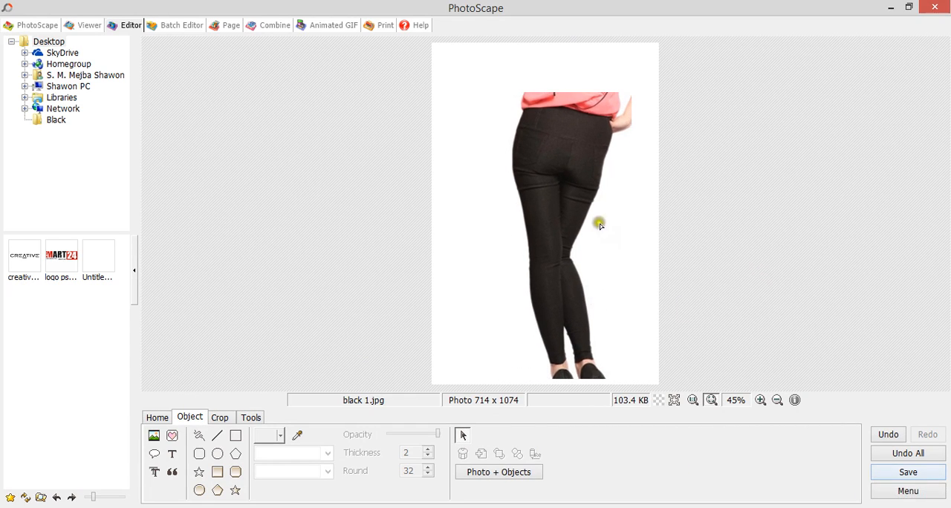
Nudge the photo slightly to the left to fine-tune its position.
{"action": "left_click", "coordinate": [602, 174]}
{"action": "mouse_move", "coordinate": [601, 174]}
{"action": "left_mouse_down"}
{"action": "mouse_move", "coordinate": [632, 167]}
{"action": "mouse_move", "coordinate": [583, 176]}
{"action": "left_mouse_up"}
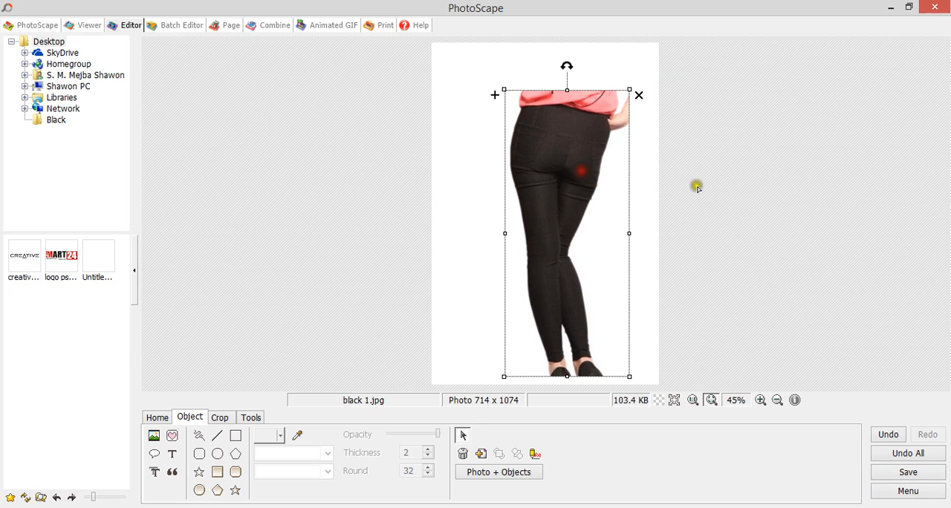
Save the edited image in the jeggings up folder as black 2 in JPEG format.
{"action": "left_click", "coordinate": [900, 474]}
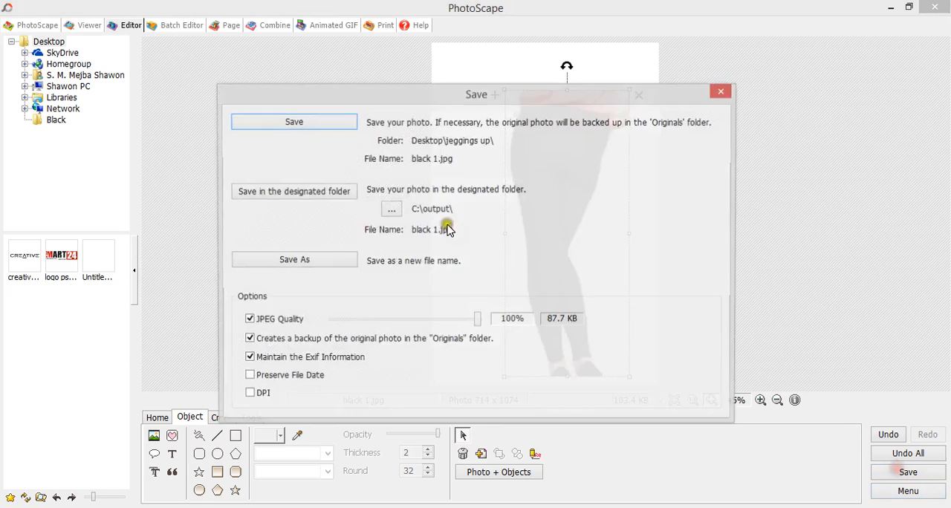
{"action": "left_click", "coordinate": [270, 257]}
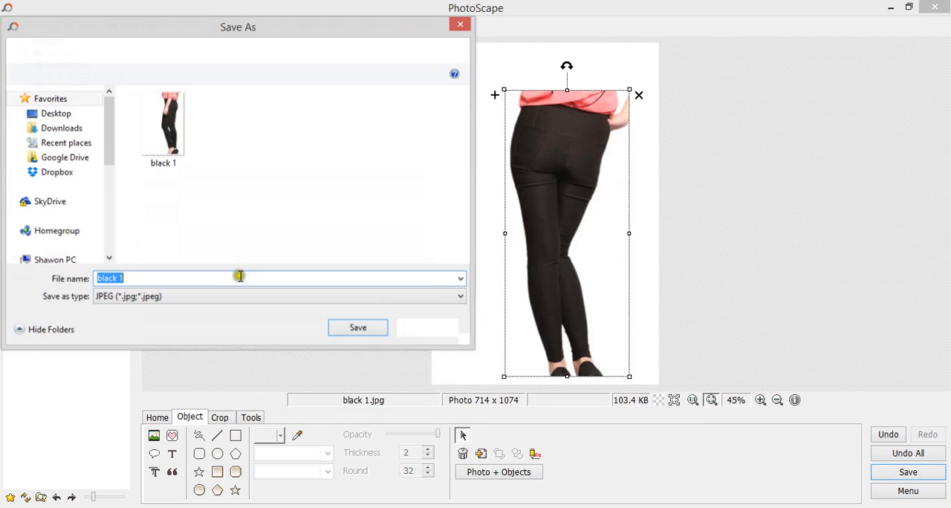
{"action": "left_click", "coordinate": [163, 145]}
{"action": "left_click", "coordinate": [152, 278]}
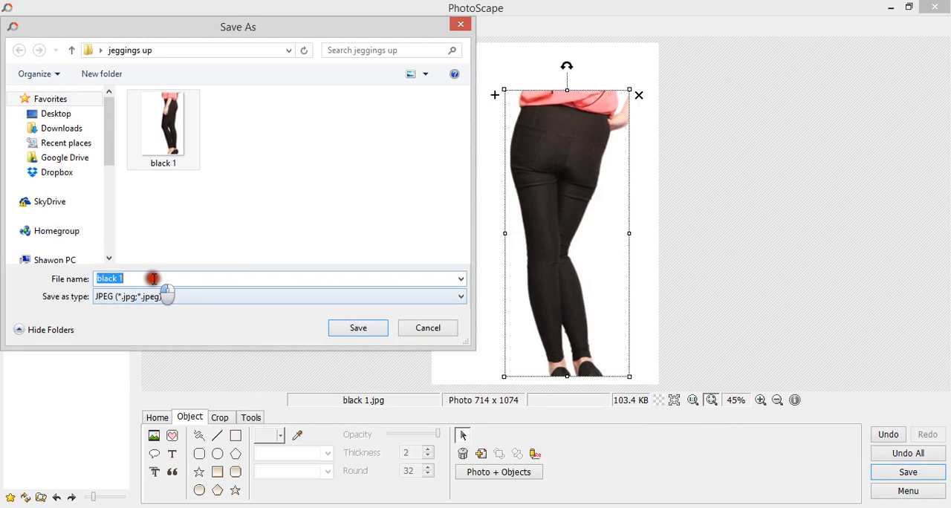
{"action": "type", "text": "2"}
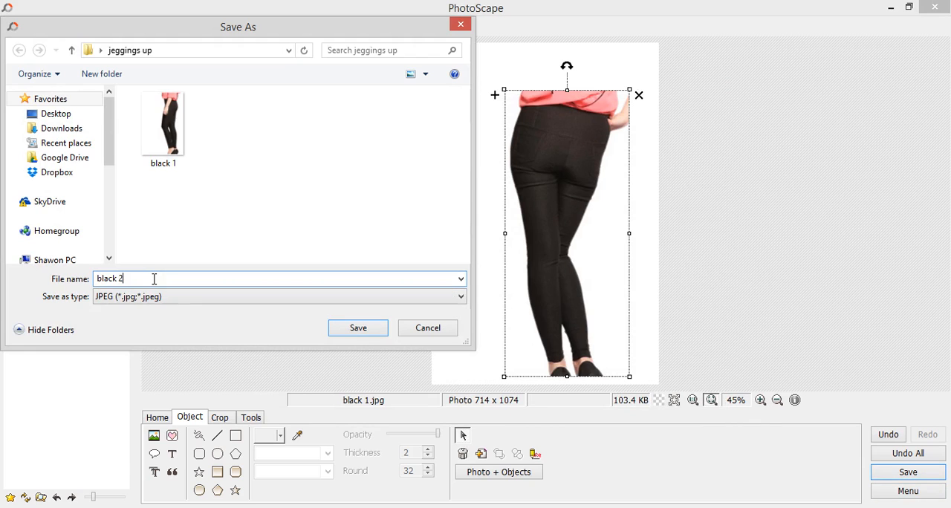
{"action": "key", "text": "Return"}
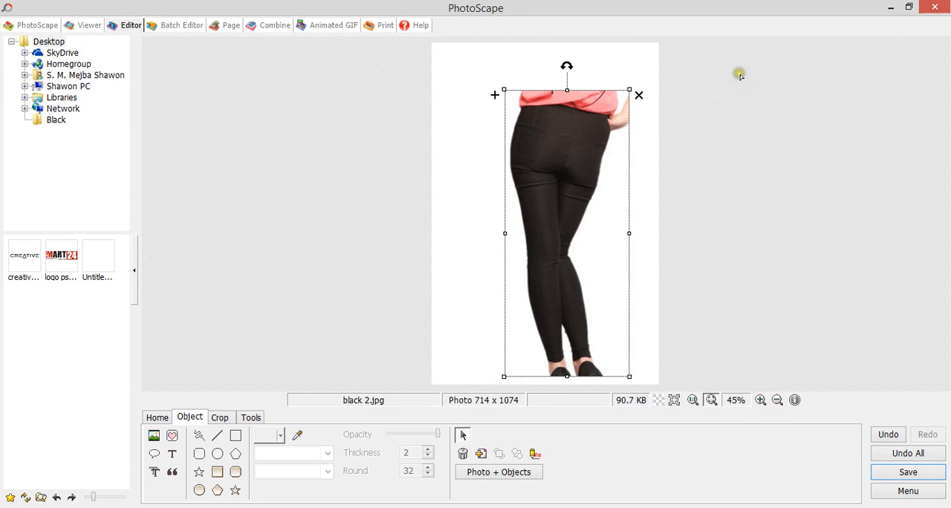
Open the jeggings up folder on the Desktop and preview black 1 and black 2 in the photo viewer.
{"action": "left_click", "coordinate": [890, 8]}
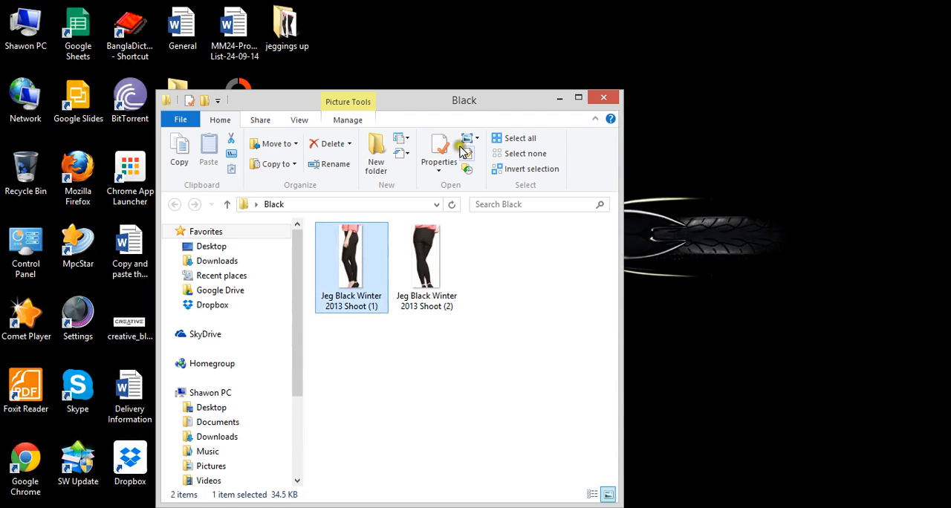
{"action": "left_click", "coordinate": [603, 99]}
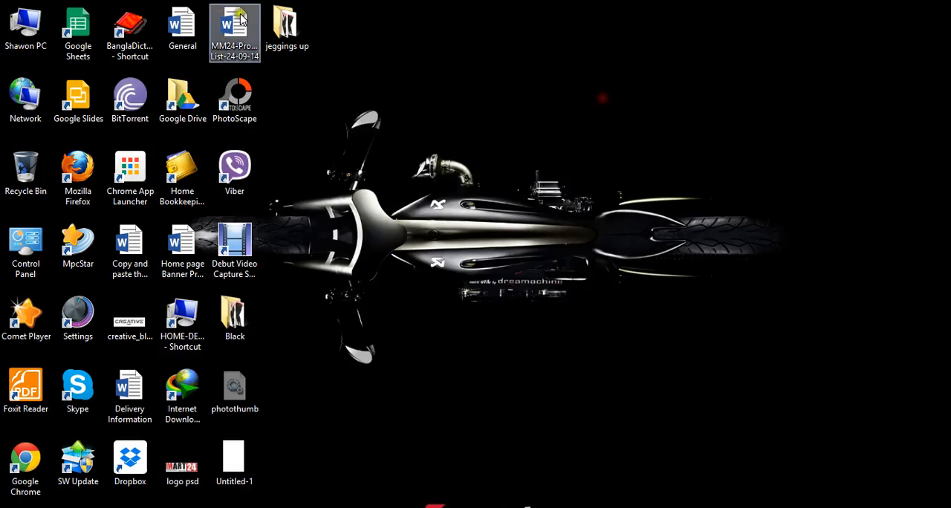
{"action": "double_click", "coordinate": [282, 38]}
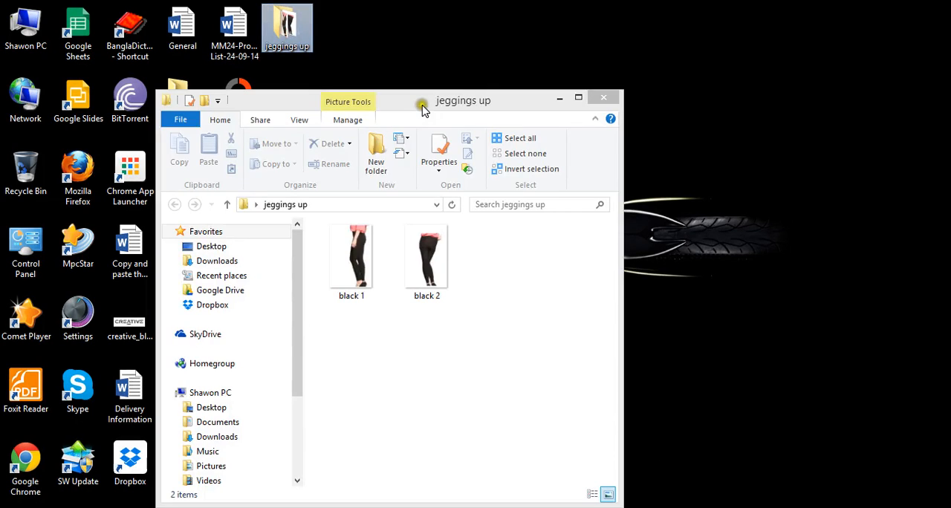
{"action": "double_click", "coordinate": [420, 104]}
{"action": "double_click", "coordinate": [196, 175]}
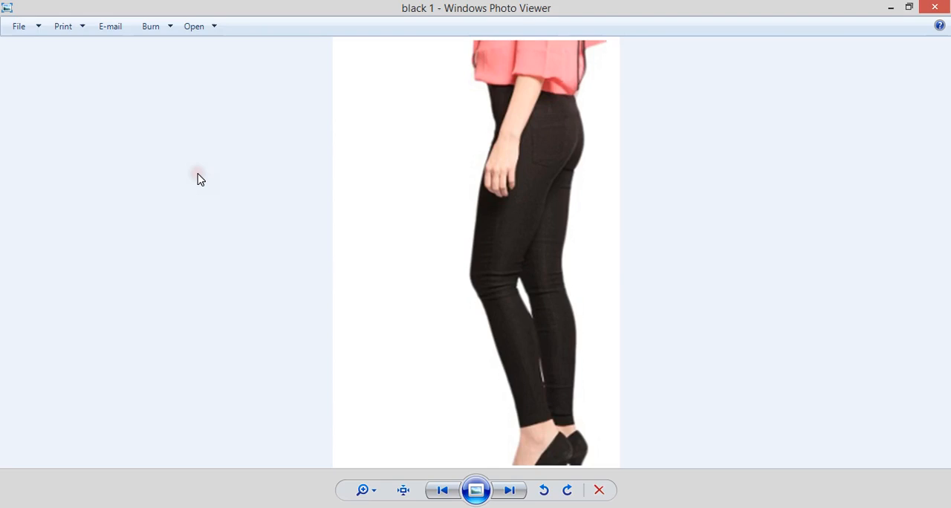
{"action": "key", "text": "Right"}
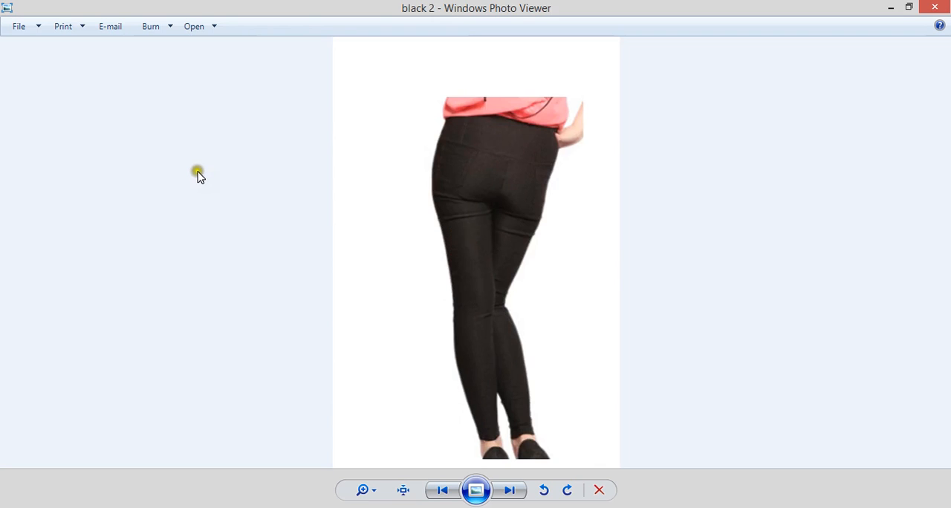
{"action": "key", "text": "Left"}
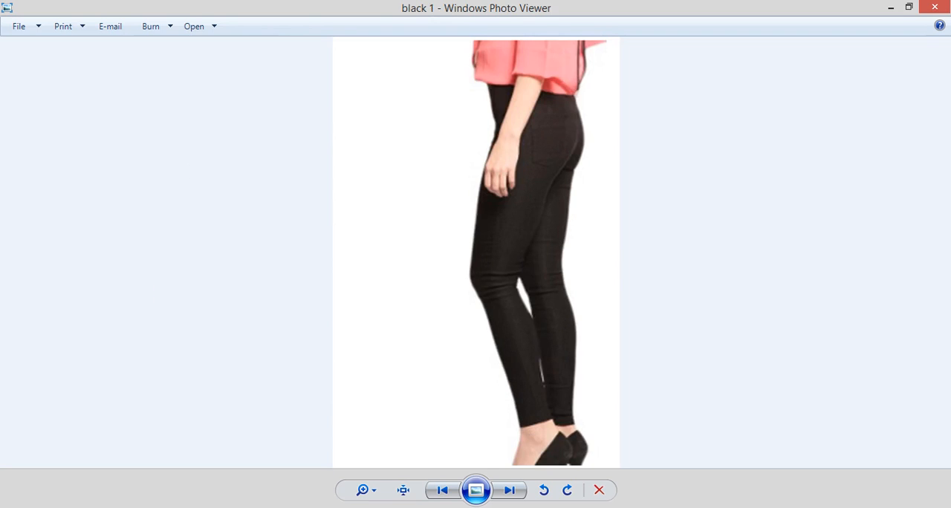
Switch to the browser's product form and choose black 1.jpg from the jeggings up folder as a product image.
{"action": "left_click", "coordinate": [260, 507]}
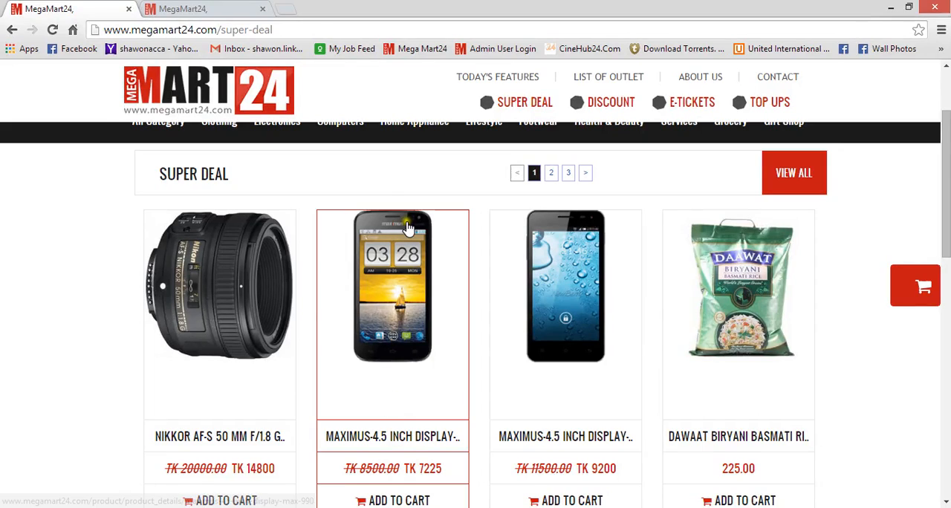
{"action": "left_click", "coordinate": [207, 3]}
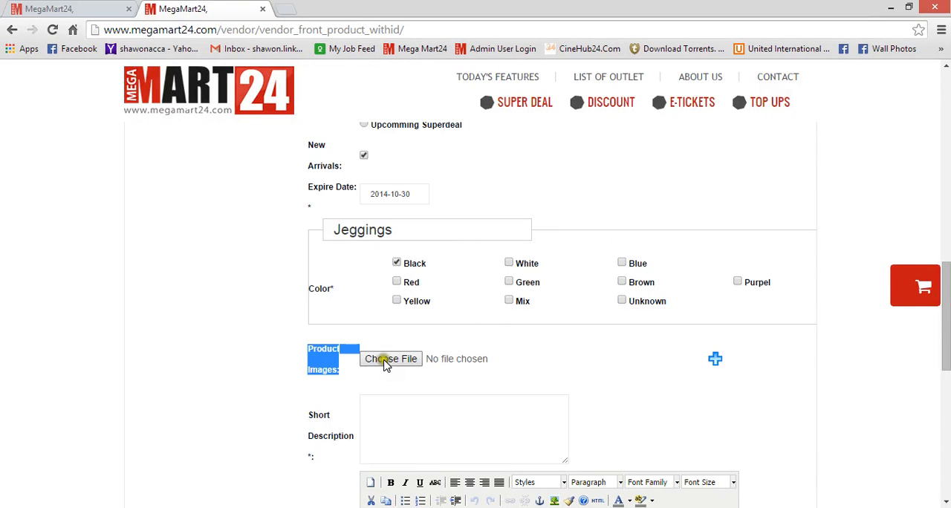
{"action": "left_click", "coordinate": [393, 357]}
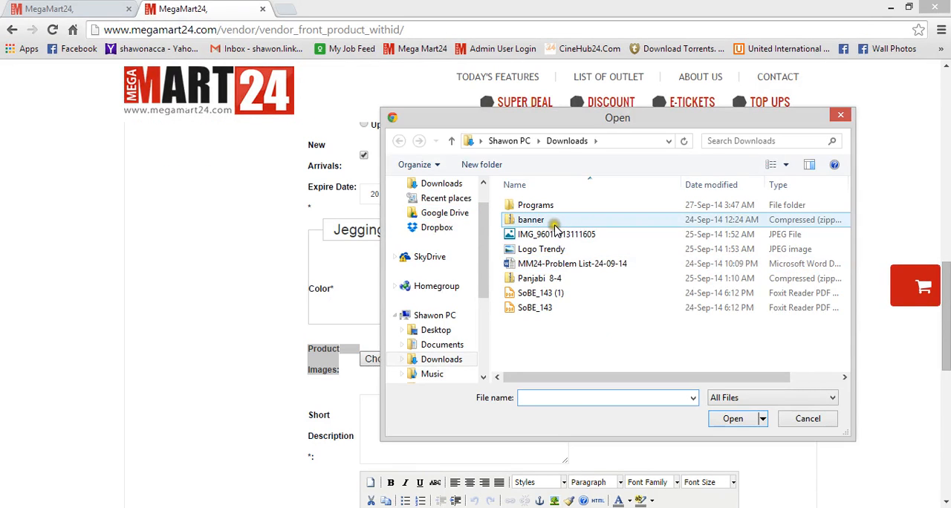
{"action": "scroll", "coordinate": [461, 230], "scroll_direction": "up", "scroll_amount": 1}
{"action": "left_click", "coordinate": [438, 206]}
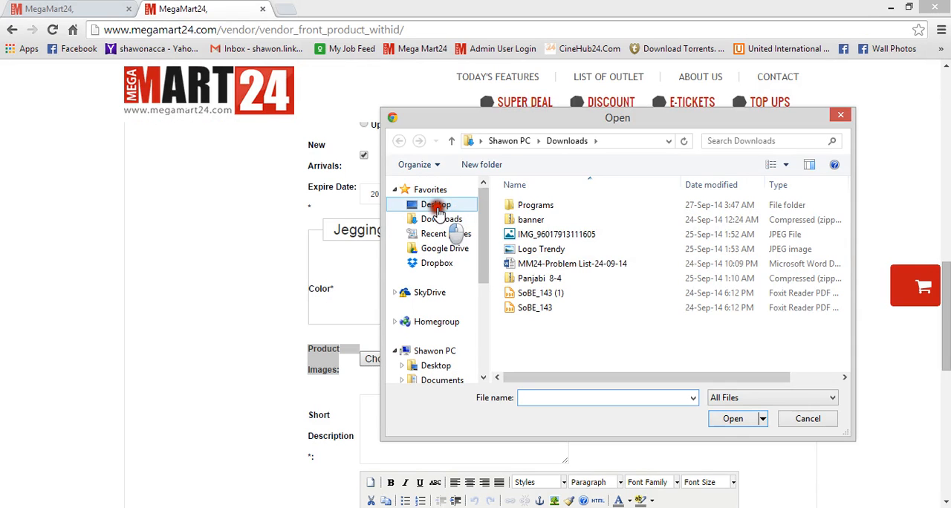
{"action": "left_click_drag", "start_coordinate": [843, 197], "coordinate": [835, 282]}
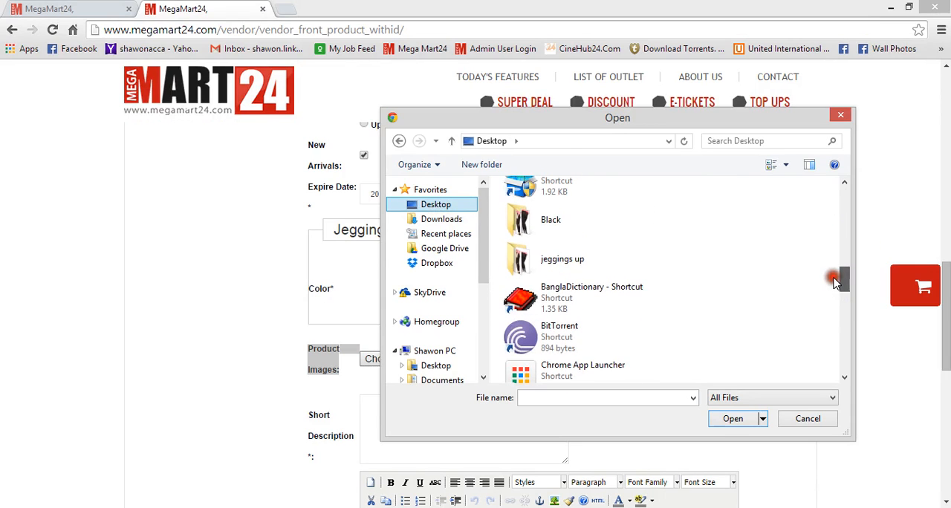
{"action": "double_click", "coordinate": [535, 260]}
{"action": "double_click", "coordinate": [542, 242]}
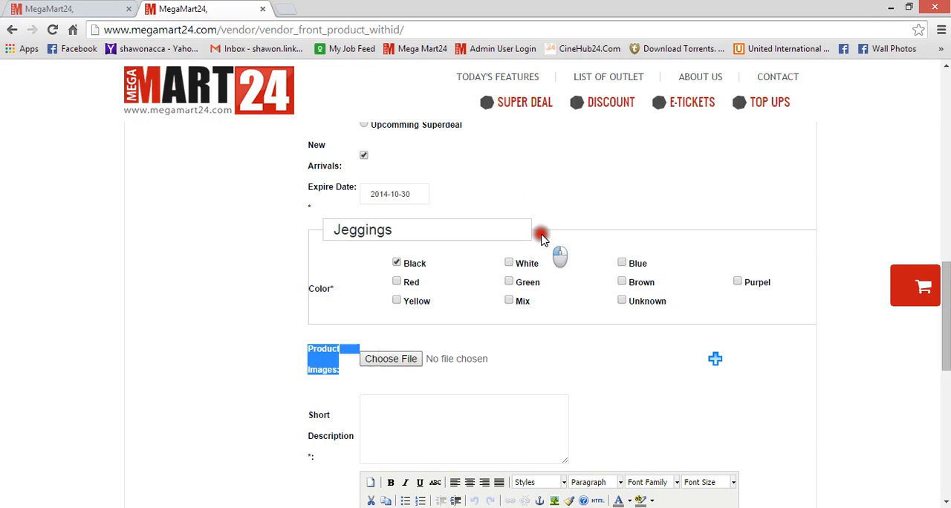
Add a second product image field and choose black 2.jpg from the jeggings up folder.
{"action": "left_click", "coordinate": [618, 384]}
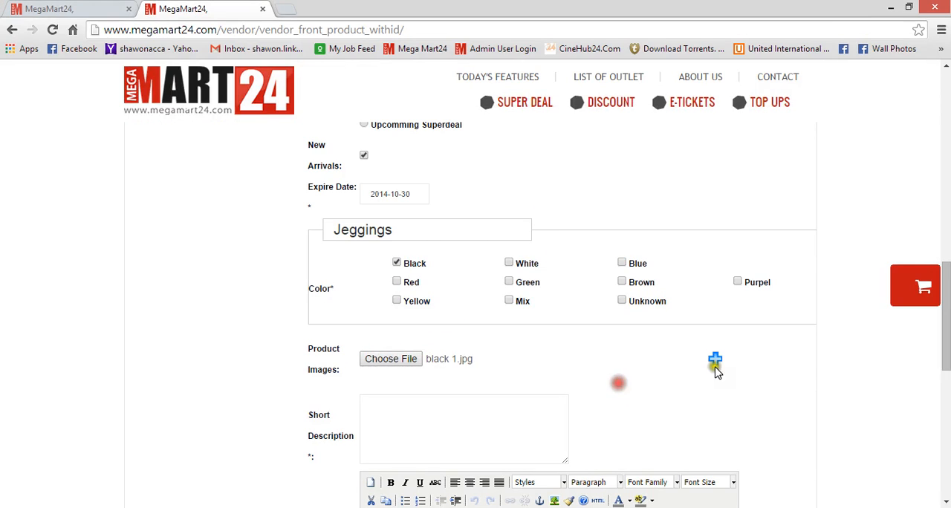
{"action": "left_click", "coordinate": [715, 364]}
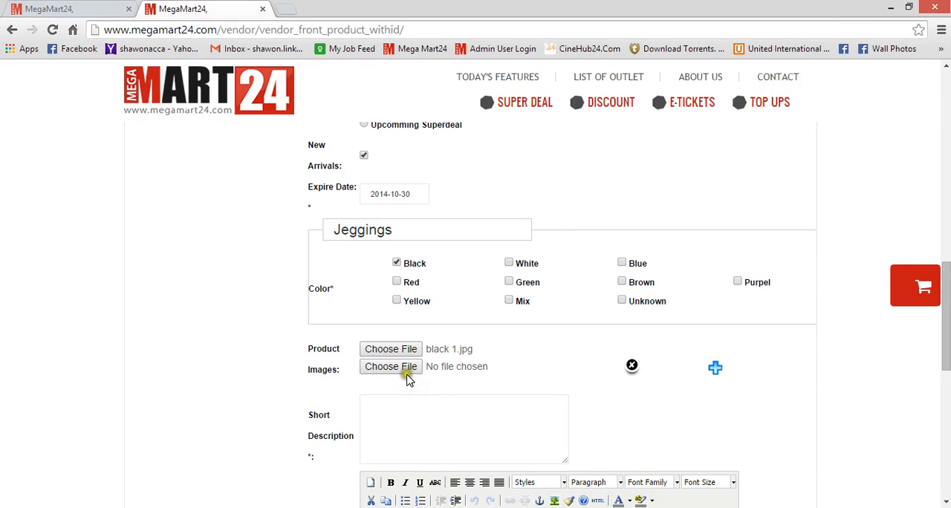
{"action": "left_click", "coordinate": [405, 366]}
{"action": "left_click", "coordinate": [640, 229]}
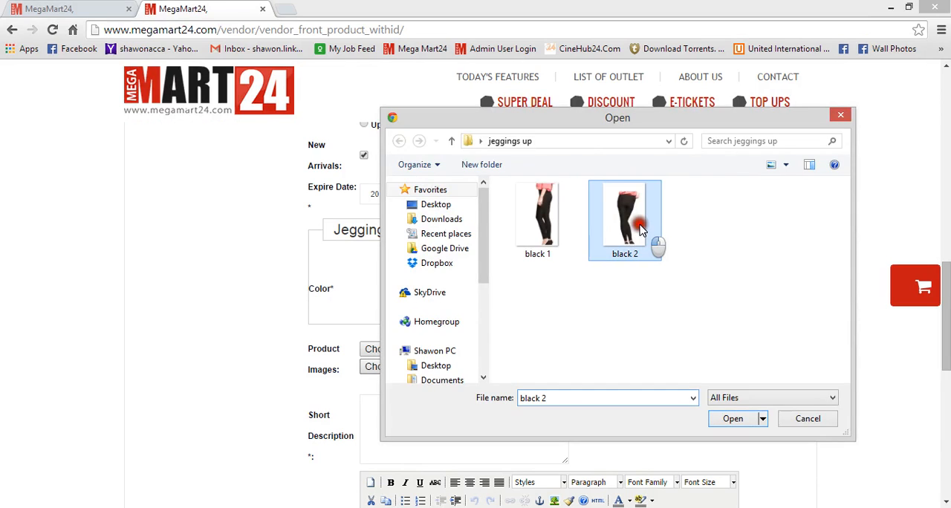
{"action": "double_click", "coordinate": [640, 229]}
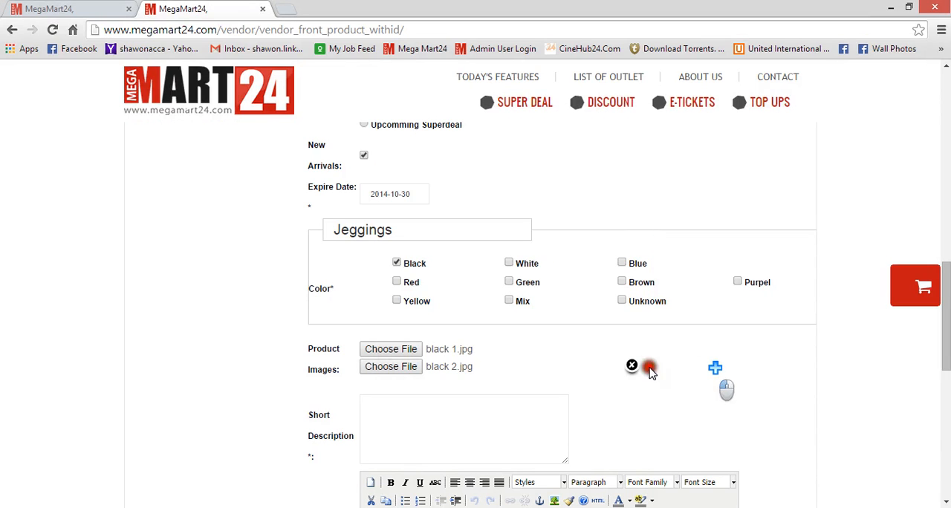
{"action": "left_click", "coordinate": [456, 424]}
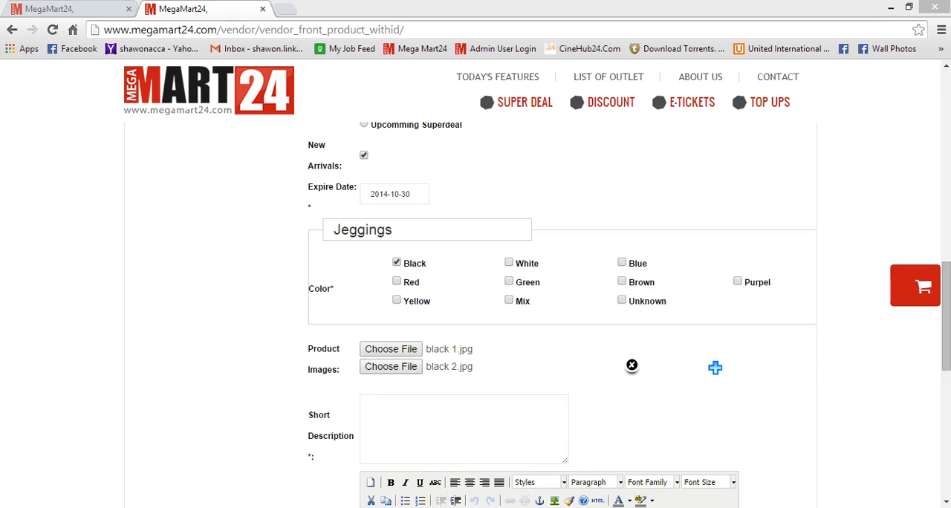
{"action": "left_click", "coordinate": [581, 484]}
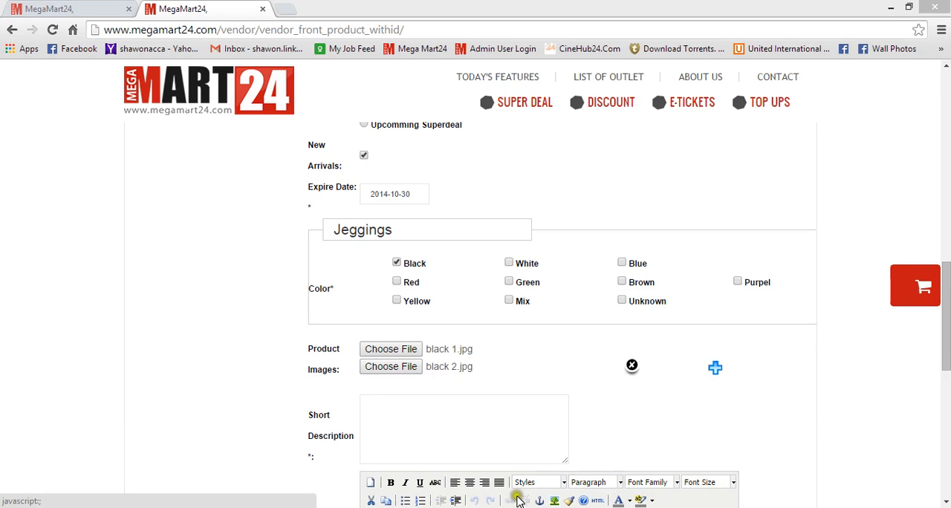
Copy the product name and paste it into the Short Description field as Jeggings Black winter collection.
{"action": "left_click", "coordinate": [511, 419]}
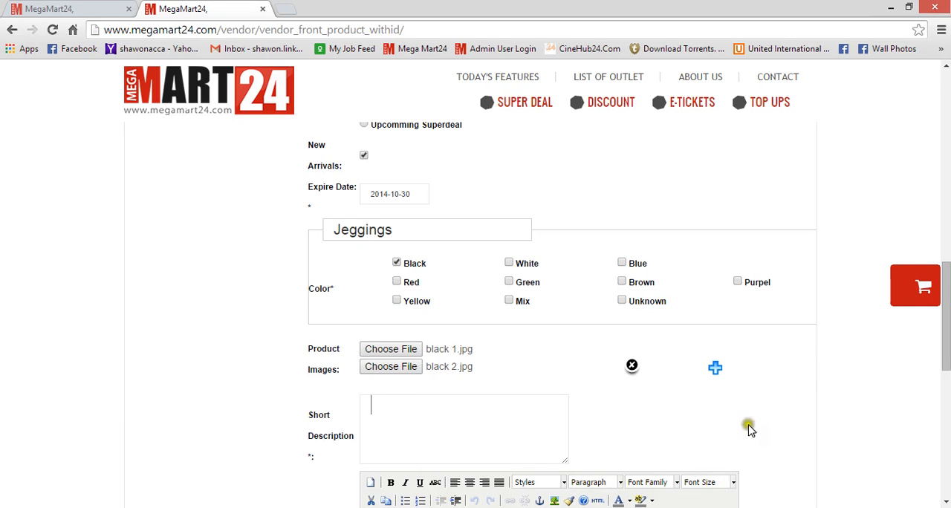
{"action": "left_click_drag", "start_coordinate": [946, 346], "coordinate": [945, 149]}
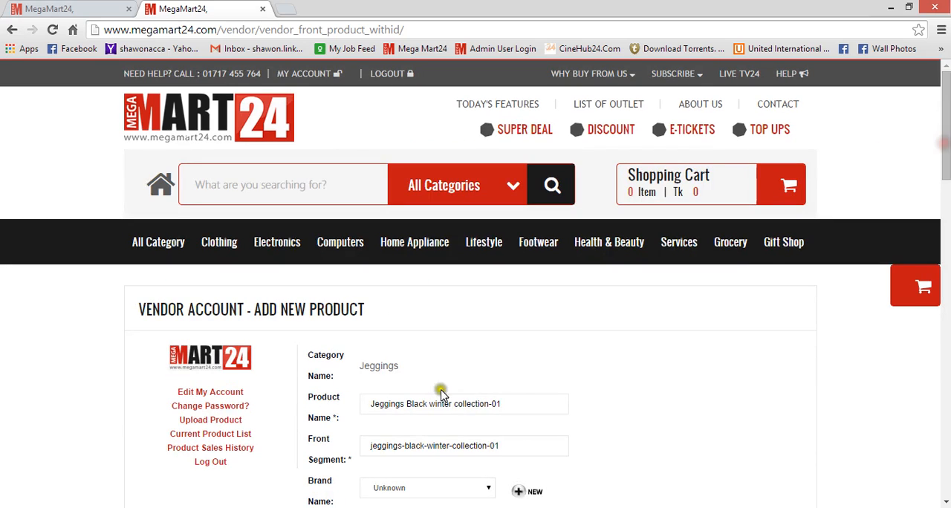
{"action": "left_click_drag", "start_coordinate": [511, 403], "coordinate": [314, 414]}
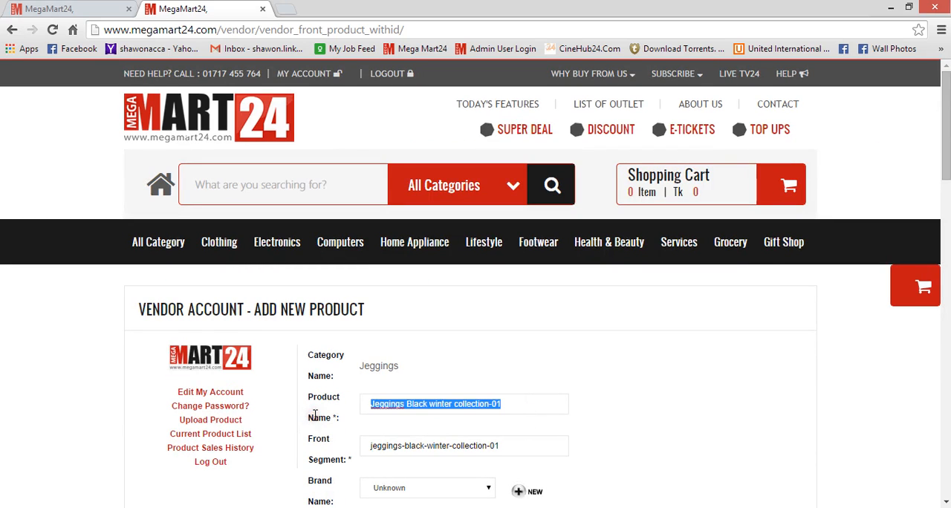
{"action": "scroll", "coordinate": [925, 282], "scroll_direction": "down", "scroll_amount": 10}
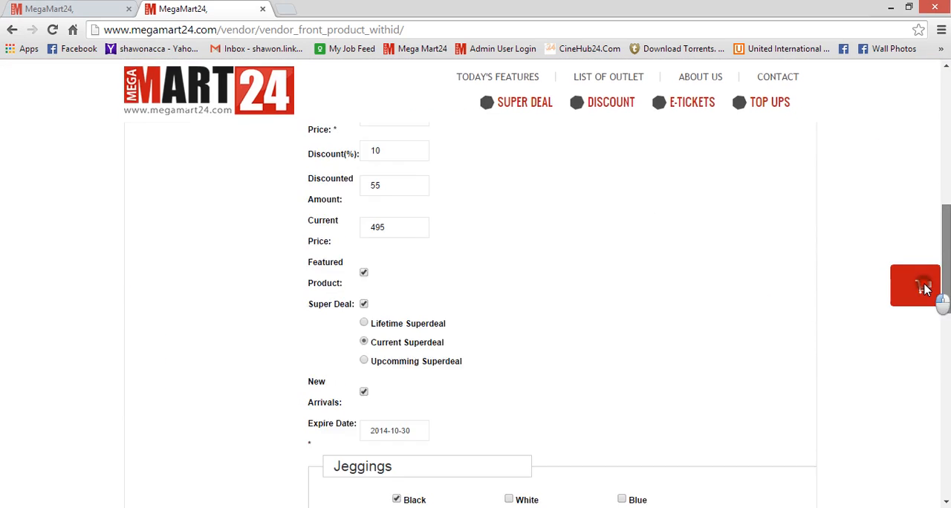
{"action": "scroll", "coordinate": [918, 340], "scroll_direction": "down", "scroll_amount": 3}
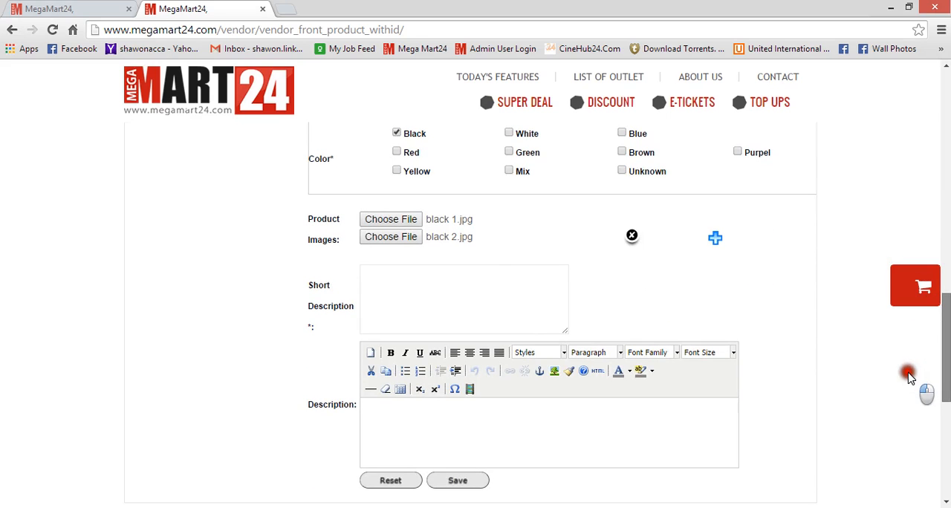
{"action": "scroll", "coordinate": [908, 375], "scroll_direction": "up", "scroll_amount": 13}
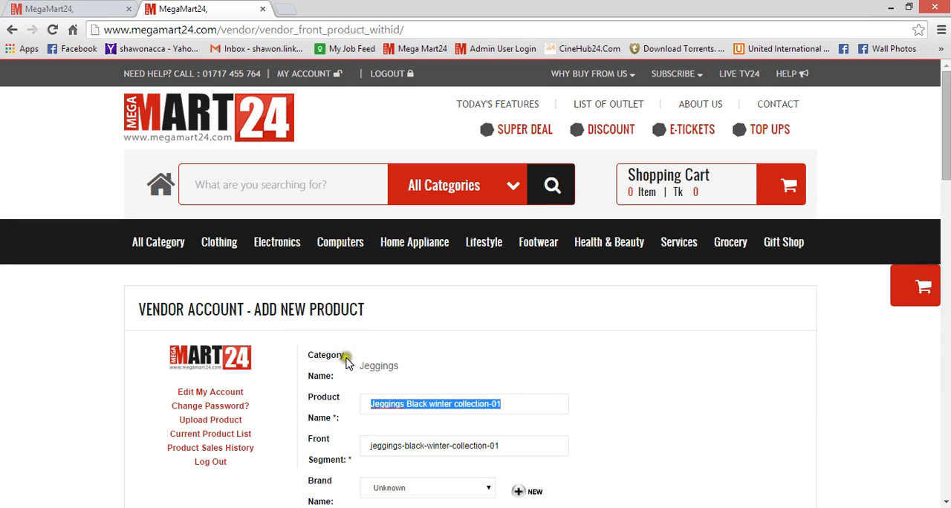
{"action": "left_click_drag", "start_coordinate": [948, 165], "coordinate": [933, 327]}
{"action": "scroll", "coordinate": [927, 334], "scroll_direction": "down", "scroll_amount": 3}
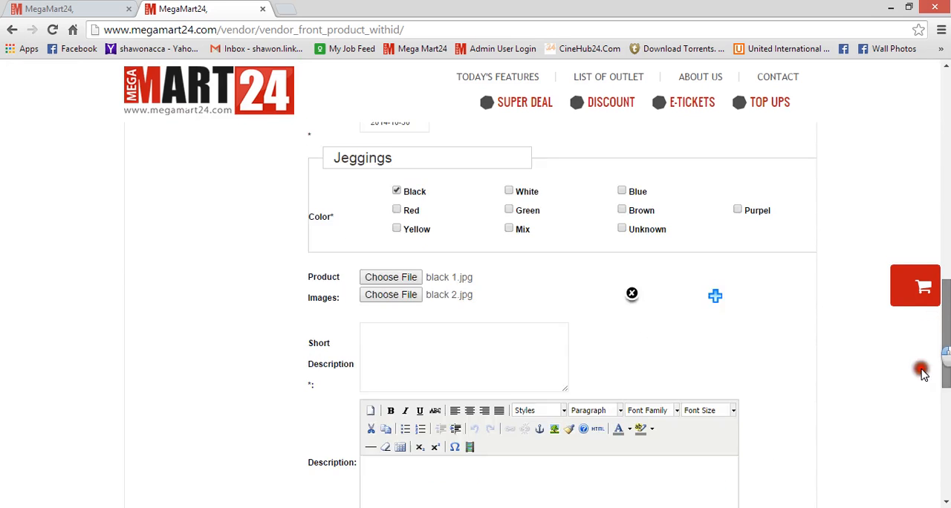
{"action": "scroll", "coordinate": [919, 367], "scroll_direction": "up", "scroll_amount": 7}
{"action": "scroll", "coordinate": [917, 343], "scroll_direction": "down", "scroll_amount": 5}
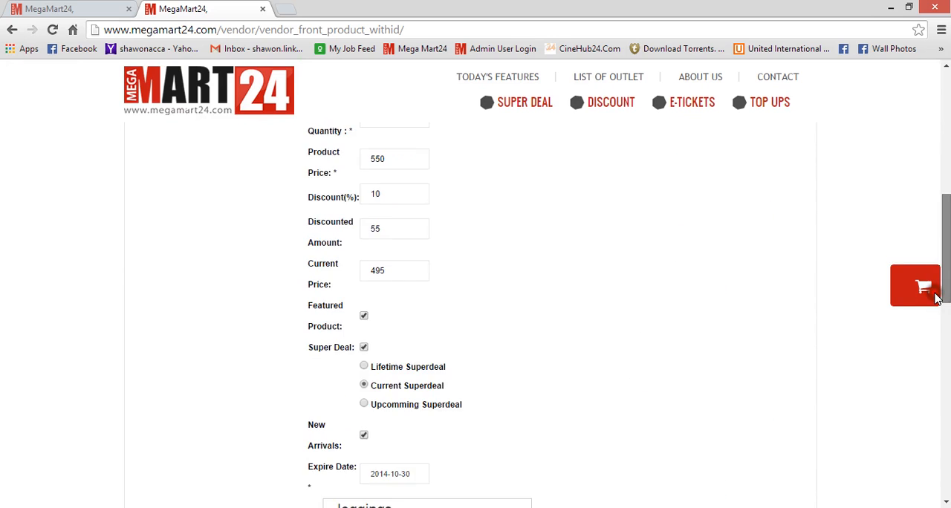
{"action": "scroll", "coordinate": [915, 343], "scroll_direction": "down", "scroll_amount": 2}
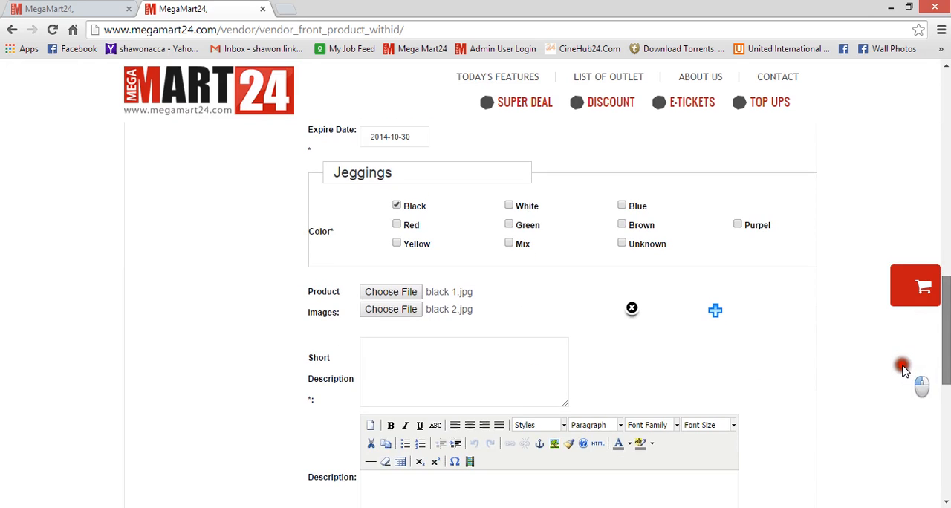
{"action": "left_click", "coordinate": [518, 372]}
{"action": "type", "text": "Jeggings Black winter collection-01"}
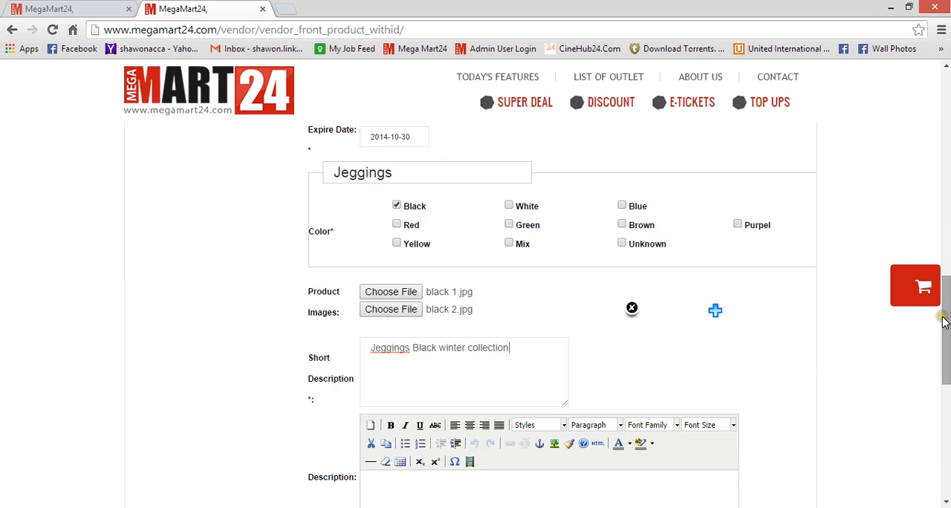
Switch to the Word description document and set the Brand entry to Unknown.
{"action": "left_click_drag", "start_coordinate": [940, 320], "coordinate": [940, 399]}
{"action": "left_click", "coordinate": [430, 197]}
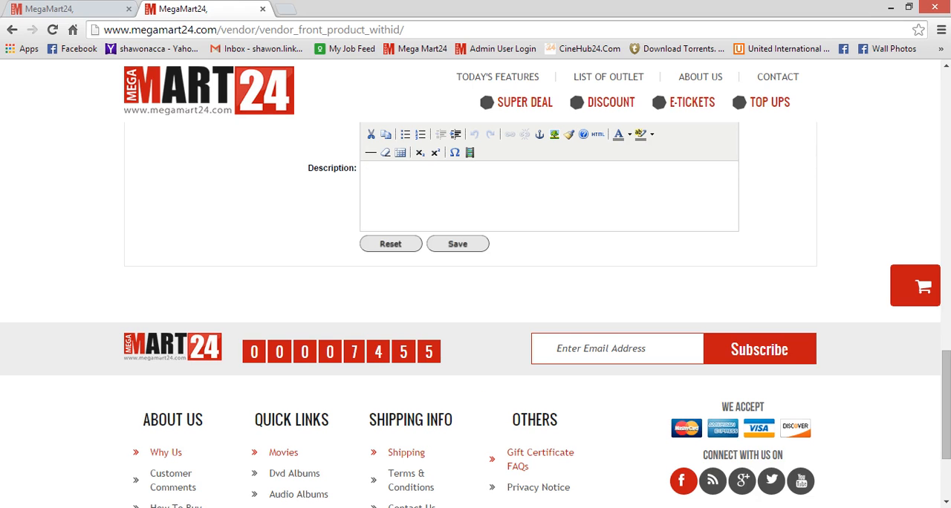
{"action": "key", "text": "alt+Tab"}
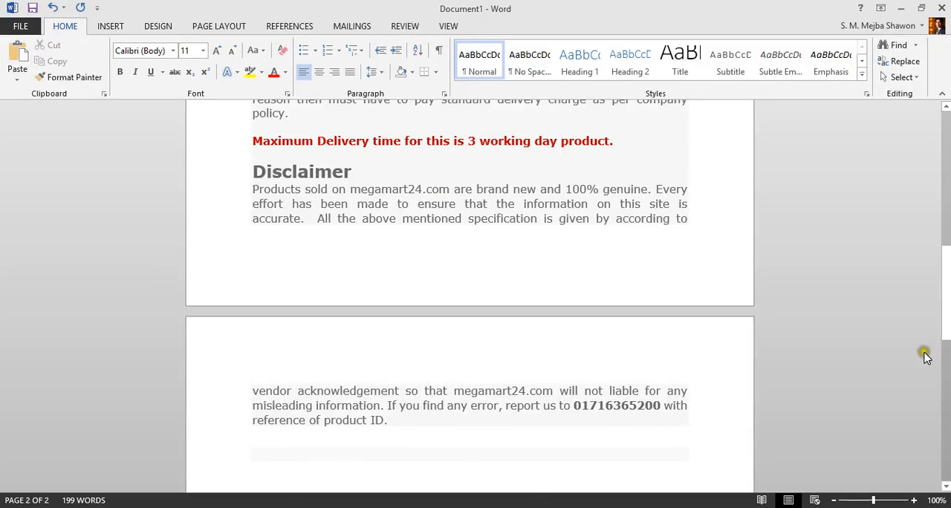
{"action": "left_click_drag", "start_coordinate": [944, 322], "coordinate": [947, 211]}
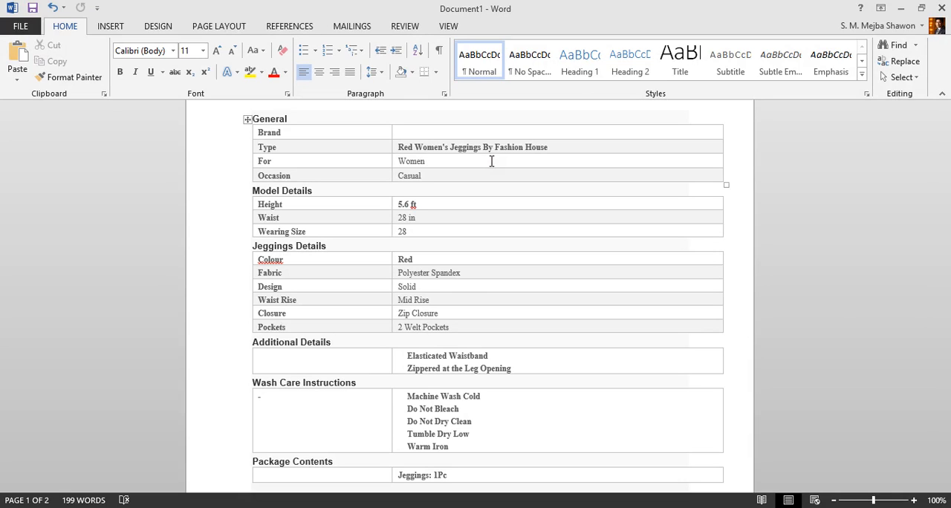
{"action": "left_click", "coordinate": [347, 133]}
{"action": "left_click", "coordinate": [338, 131]}
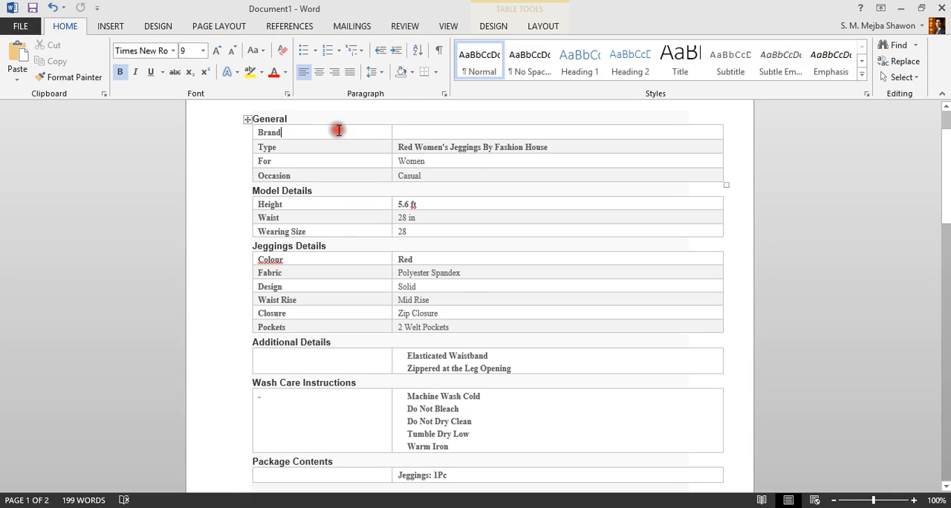
{"action": "left_click", "coordinate": [414, 131]}
{"action": "left_click", "coordinate": [422, 133]}
{"action": "type", "text": "Unkonwn"}
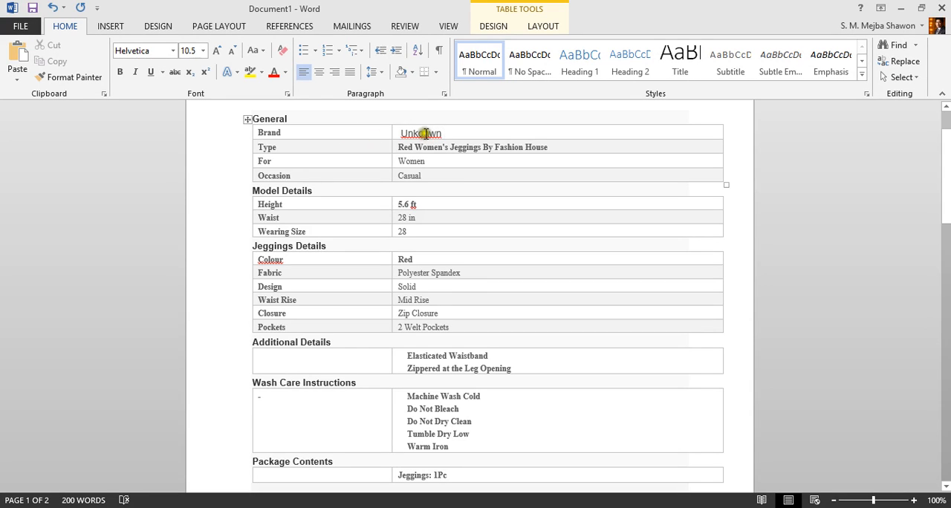
{"action": "right_click", "coordinate": [423, 133]}
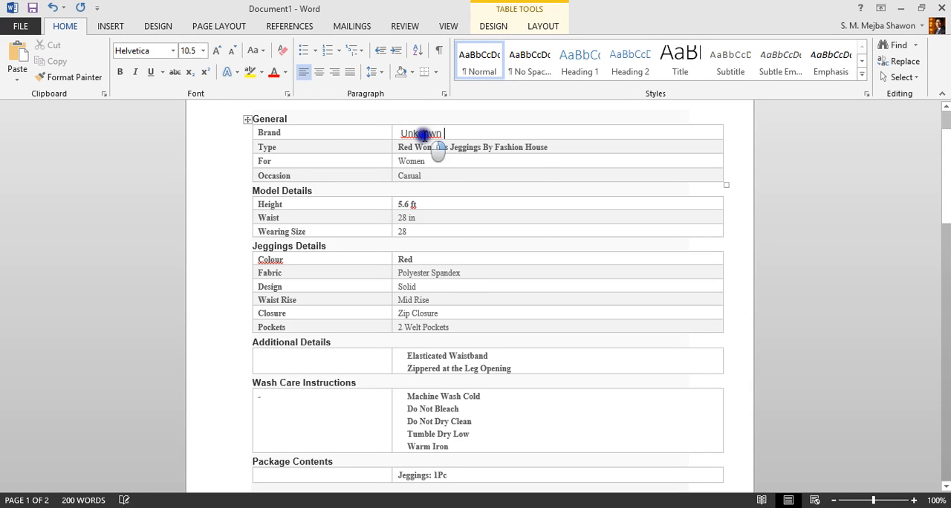
{"action": "left_click", "coordinate": [481, 147]}
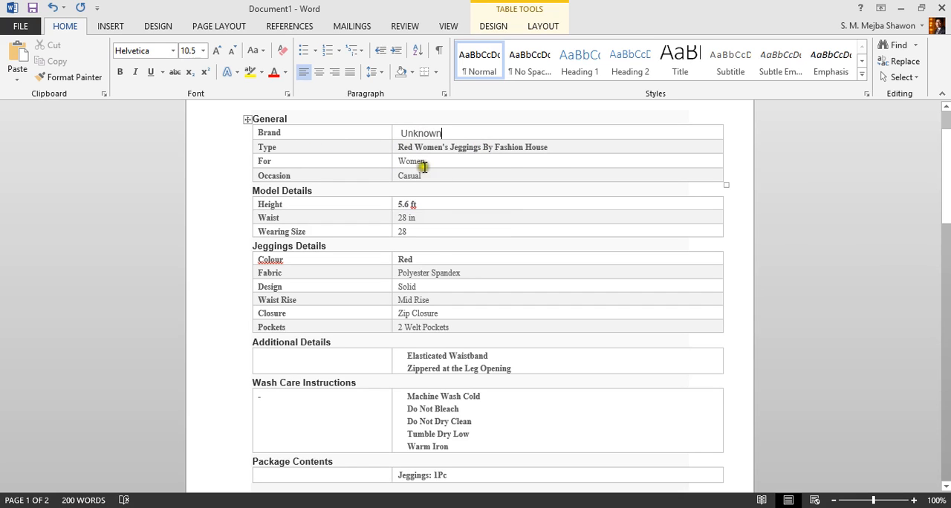
Change the Type entry to Black Women's Jeggings By Fashion House.
{"action": "left_click", "coordinate": [413, 147]}
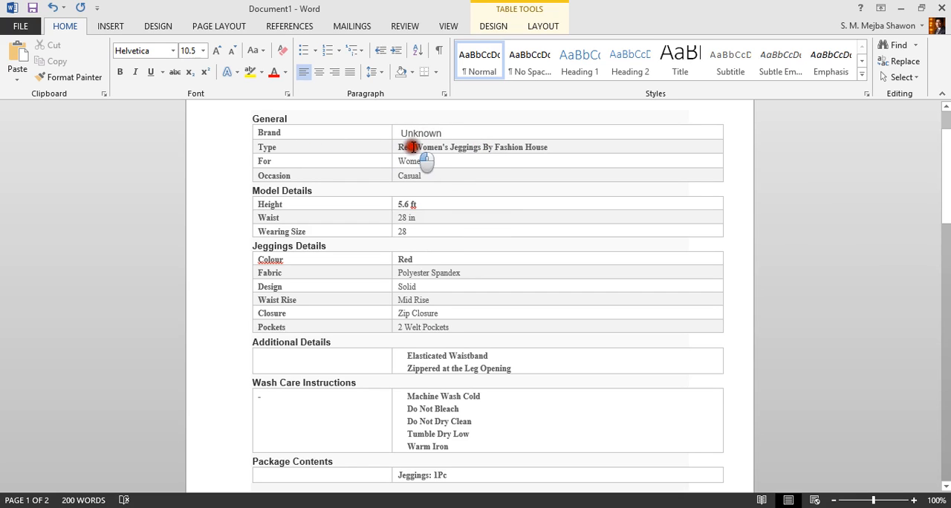
{"action": "double_click", "coordinate": [403, 147]}
{"action": "type", "text": "Bla"}
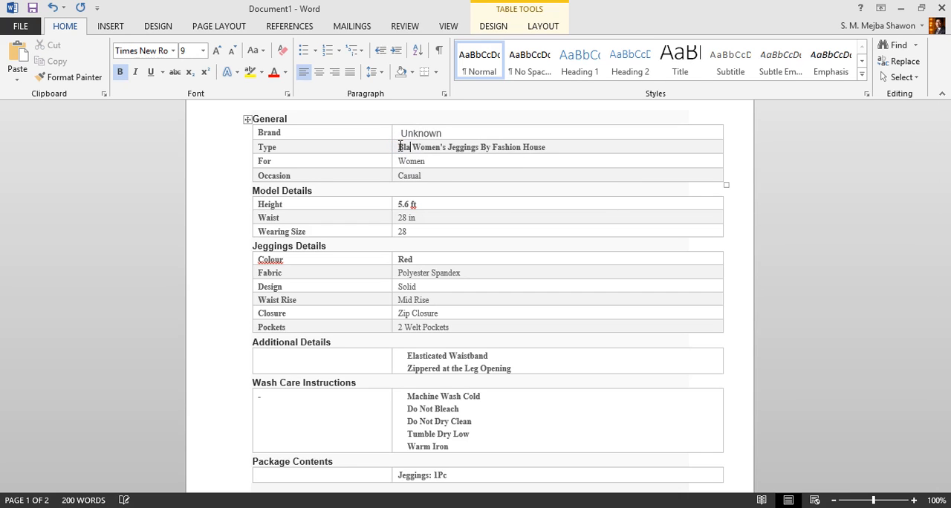
{"action": "type", "text": "ck"}
{"action": "key", "text": "Delete"}
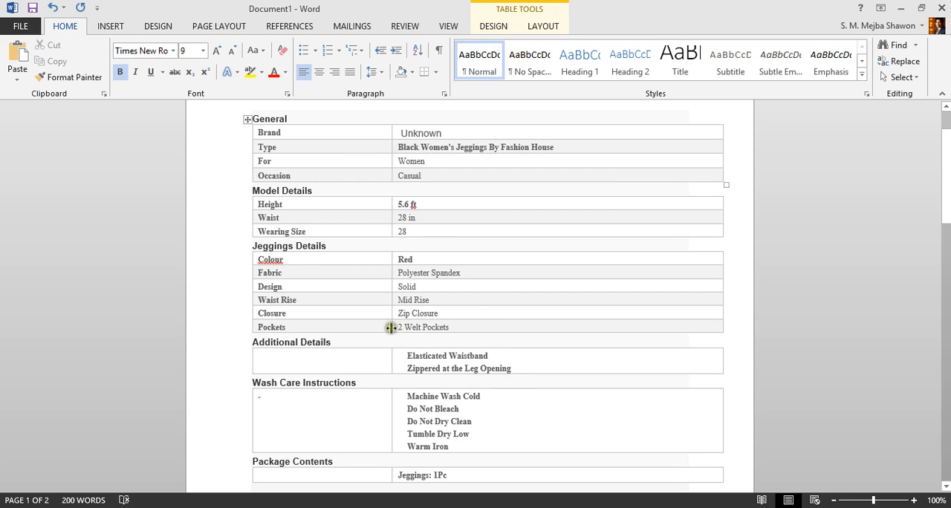
Change the Colour entry under Jeggings Details to Black.
{"action": "left_click", "coordinate": [418, 260]}
{"action": "left_click", "coordinate": [401, 260]}
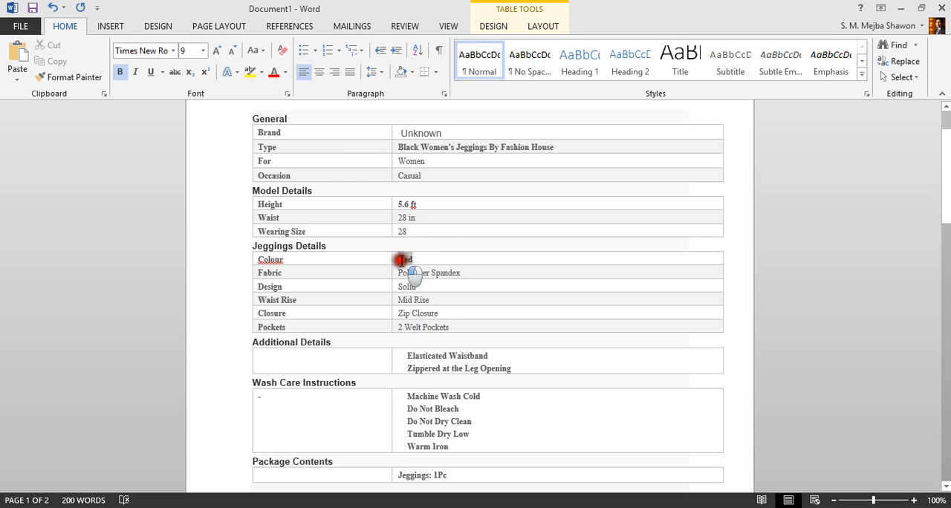
{"action": "double_click", "coordinate": [401, 260]}
{"action": "type", "text": "Black"}
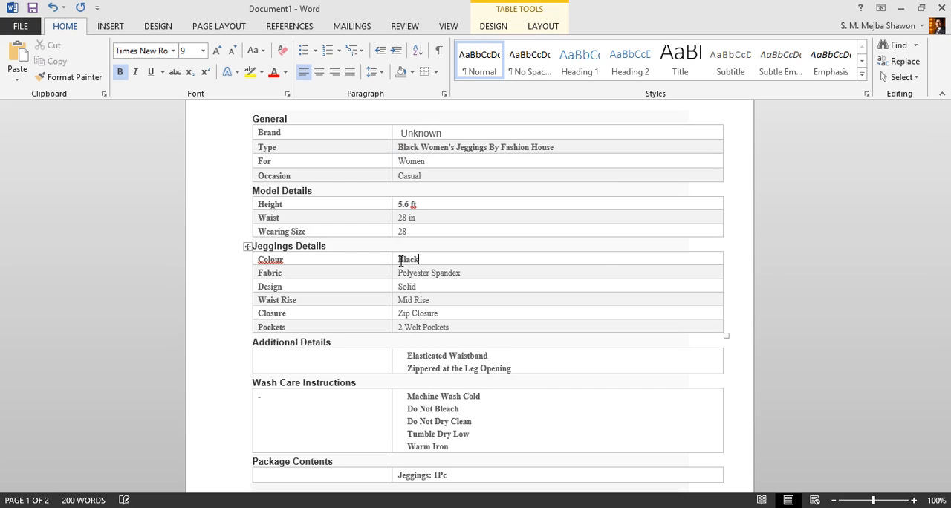
{"action": "left_click", "coordinate": [480, 268]}
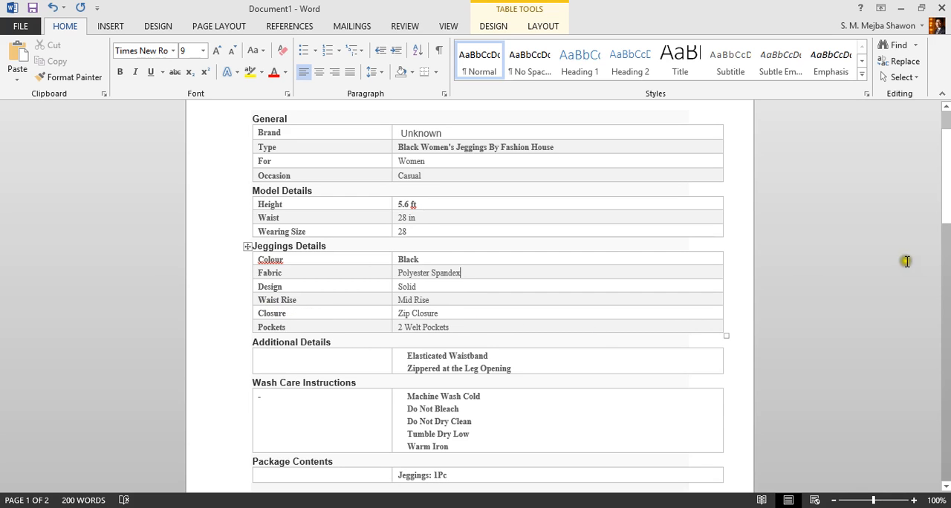
Select and copy the entire product description document.
{"action": "mouse_move", "coordinate": [945, 215]}
{"action": "left_mouse_down"}
{"action": "mouse_move", "coordinate": [945, 342]}
{"action": "mouse_move", "coordinate": [945, 310]}
{"action": "left_mouse_up"}
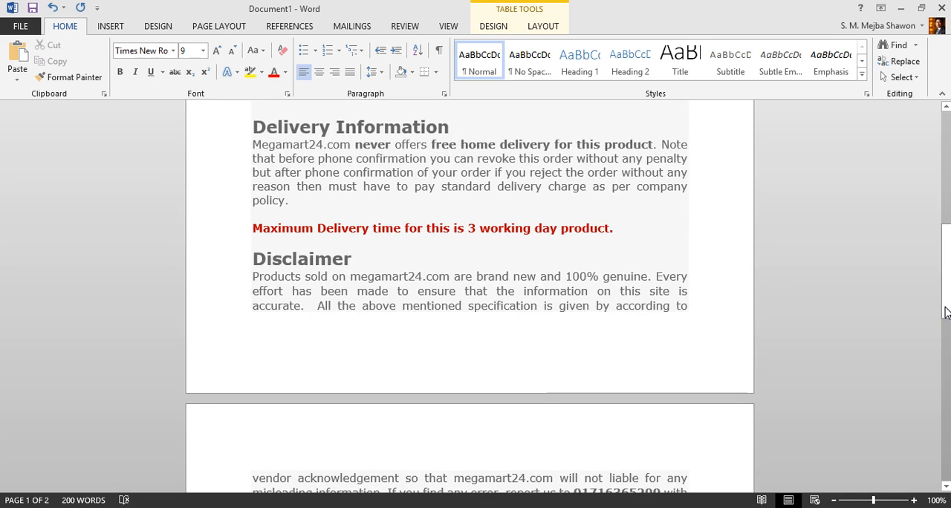
{"action": "key", "text": "ctrl+a"}
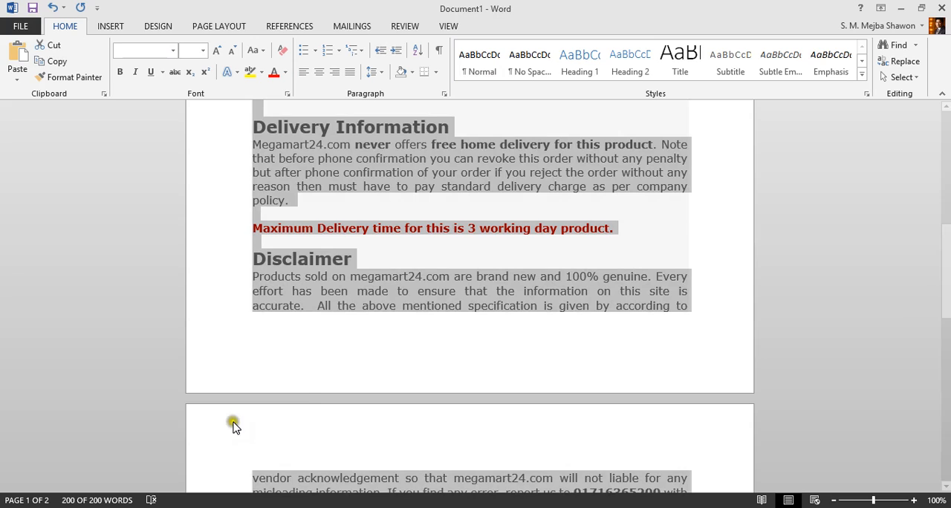
{"action": "right_click", "coordinate": [308, 290]}
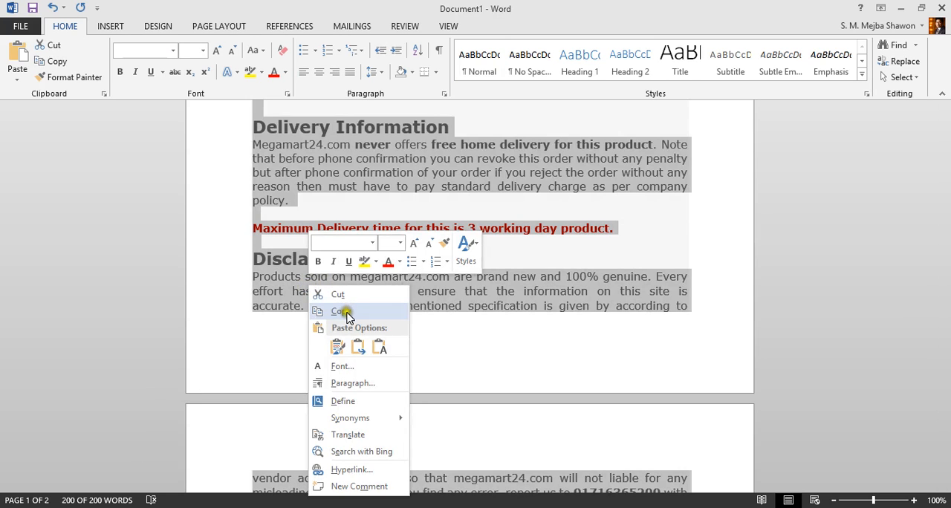
{"action": "left_click", "coordinate": [346, 310]}
Switch to the product form and paste the copied details into the Description editor.
{"action": "key", "text": "alt+Tab"}
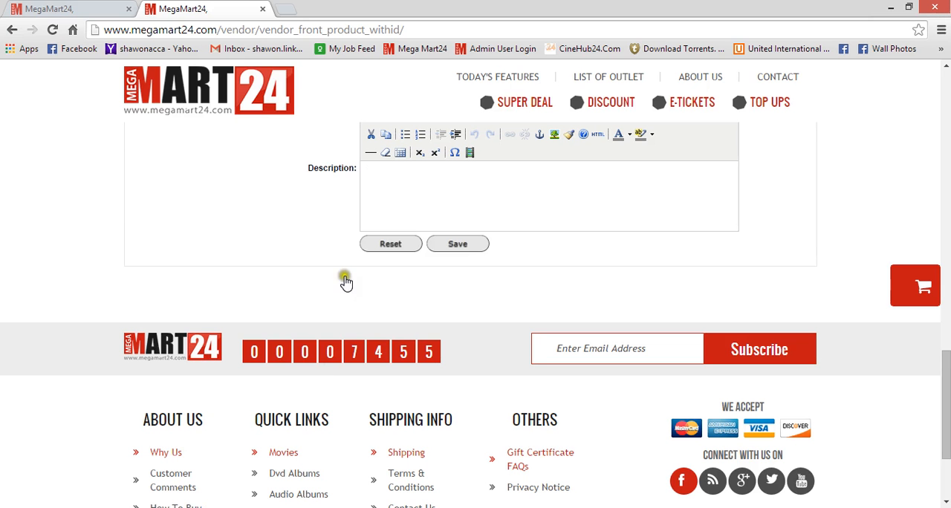
{"action": "left_click", "coordinate": [412, 198]}
{"action": "key", "text": "ctrl+v"}
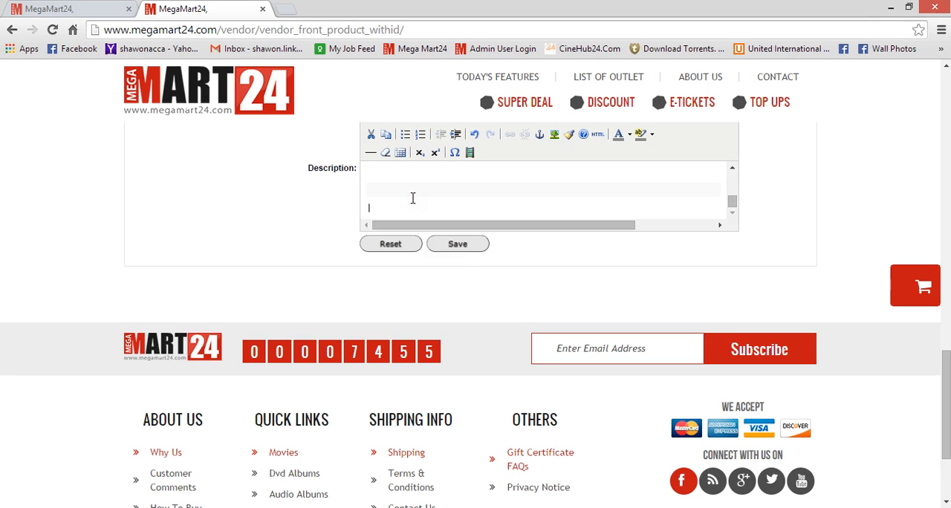
{"action": "right_click", "coordinate": [412, 197]}
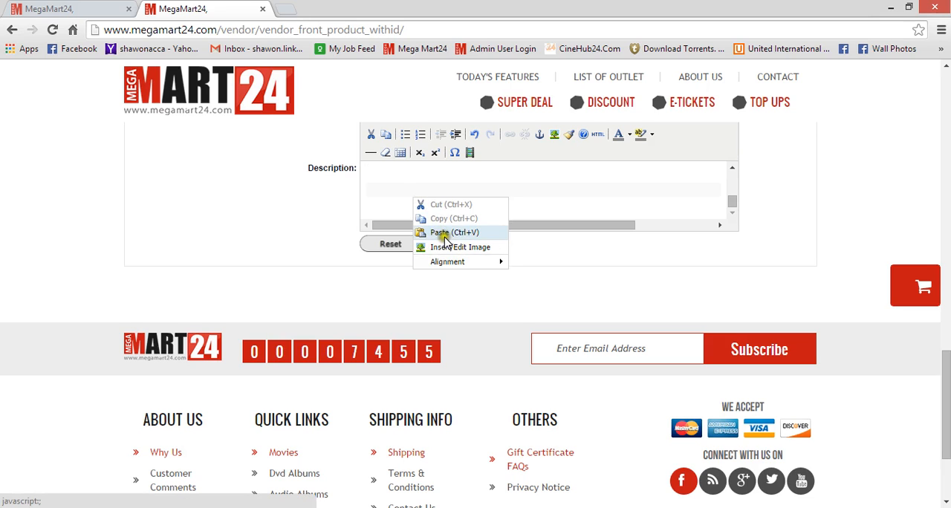
{"action": "left_click", "coordinate": [394, 191]}
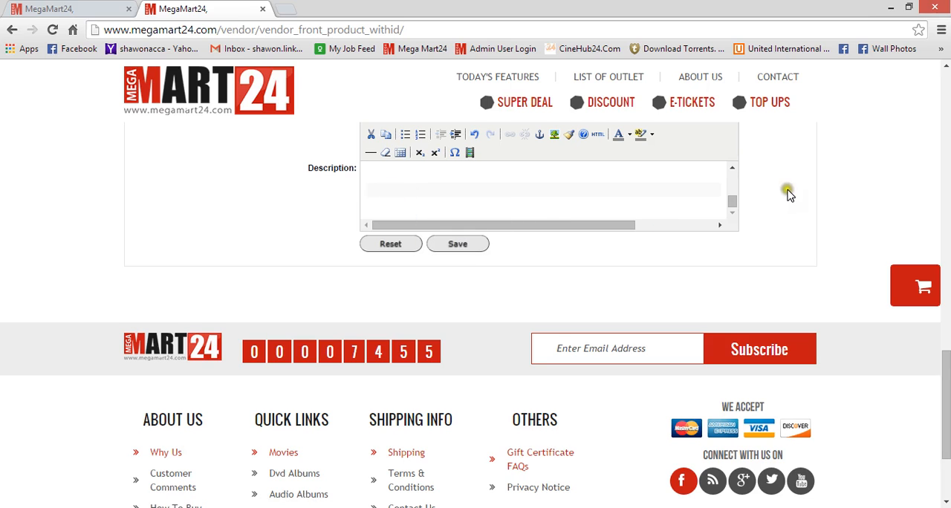
{"action": "left_click_drag", "start_coordinate": [732, 197], "coordinate": [733, 168]}
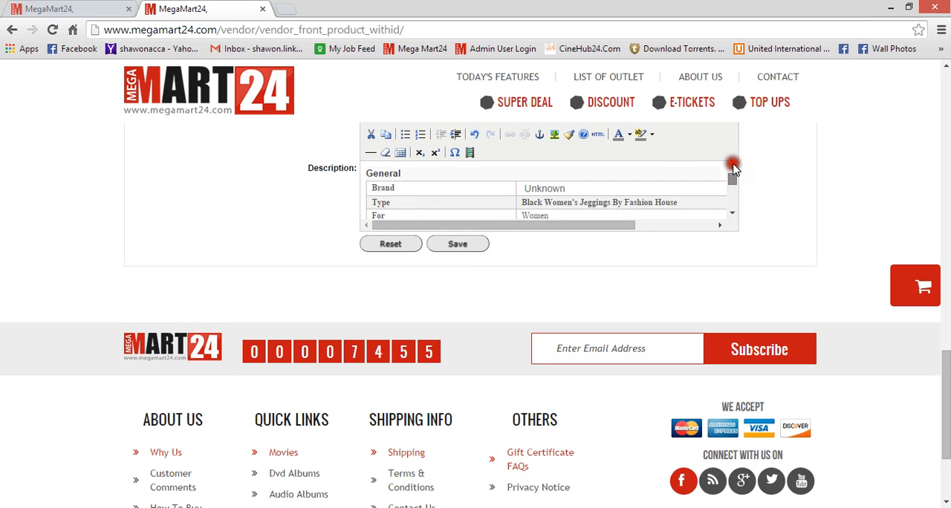
Save the new product and review it in the vendor product list.
{"action": "left_click_drag", "start_coordinate": [944, 376], "coordinate": [913, 387]}
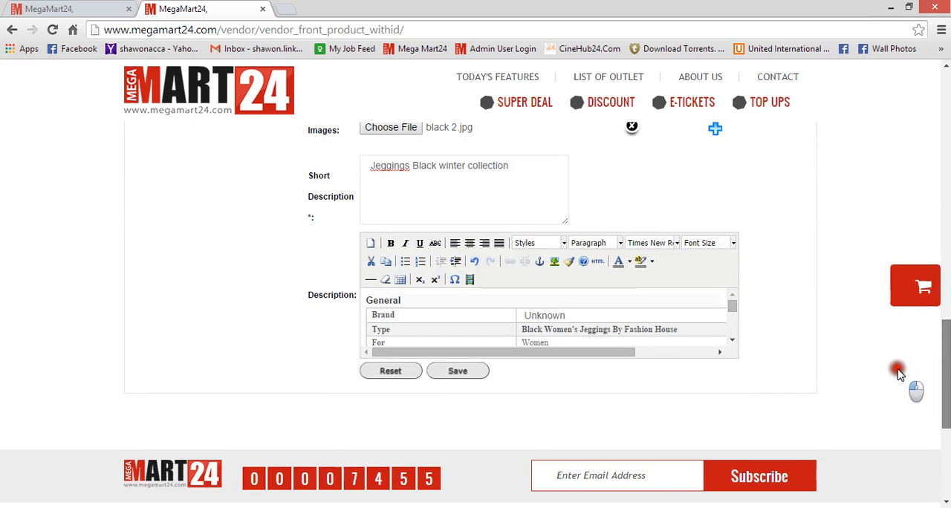
{"action": "left_click", "coordinate": [459, 372]}
{"action": "left_click", "coordinate": [461, 378]}
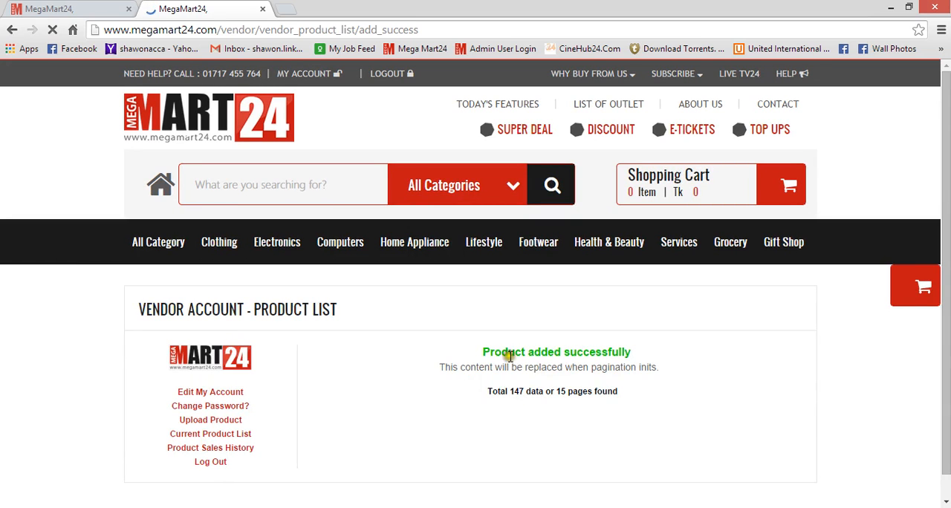
{"action": "left_click_drag", "start_coordinate": [483, 350], "coordinate": [929, 244]}
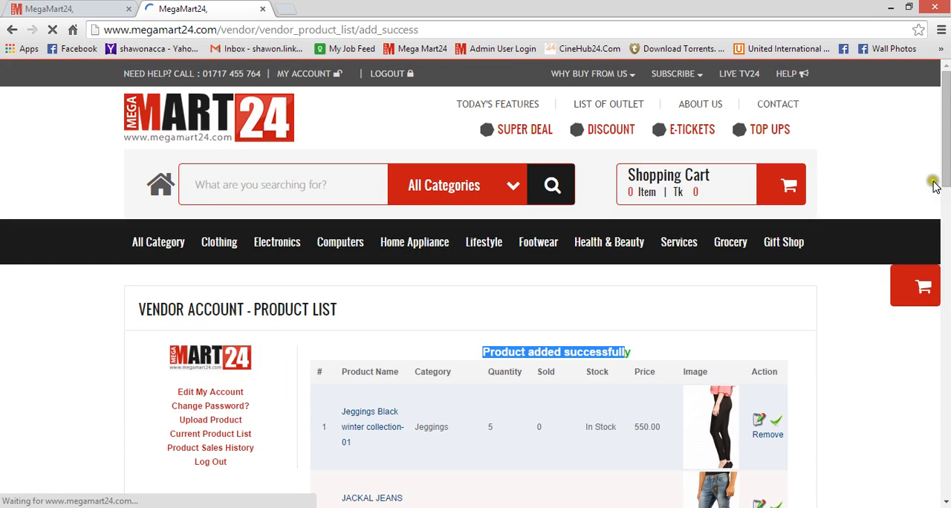
{"action": "scroll", "coordinate": [933, 186], "scroll_direction": "down", "scroll_amount": 8}
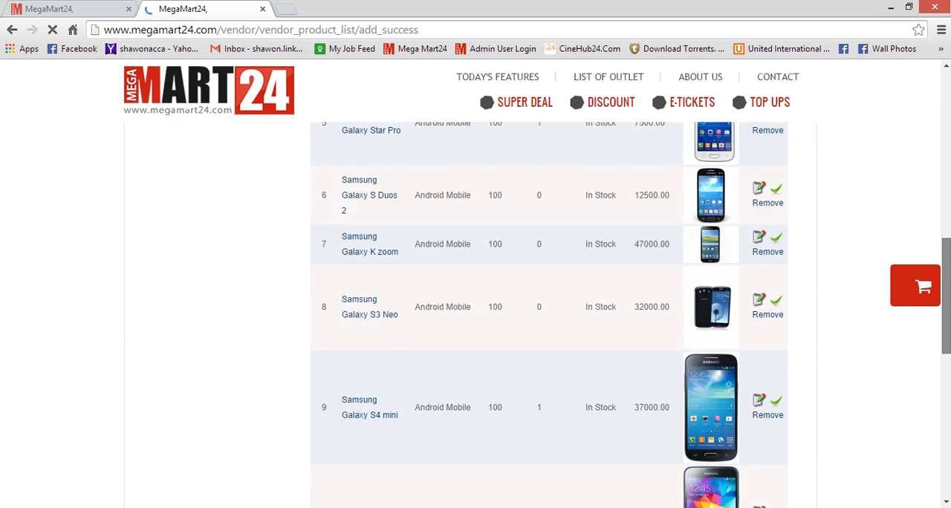
Open the current product list to review the newly added jeggings entry.
{"action": "scroll", "coordinate": [266, 316], "scroll_direction": "up", "scroll_amount": 10}
{"action": "scroll", "coordinate": [266, 316], "scroll_direction": "down", "scroll_amount": 2}
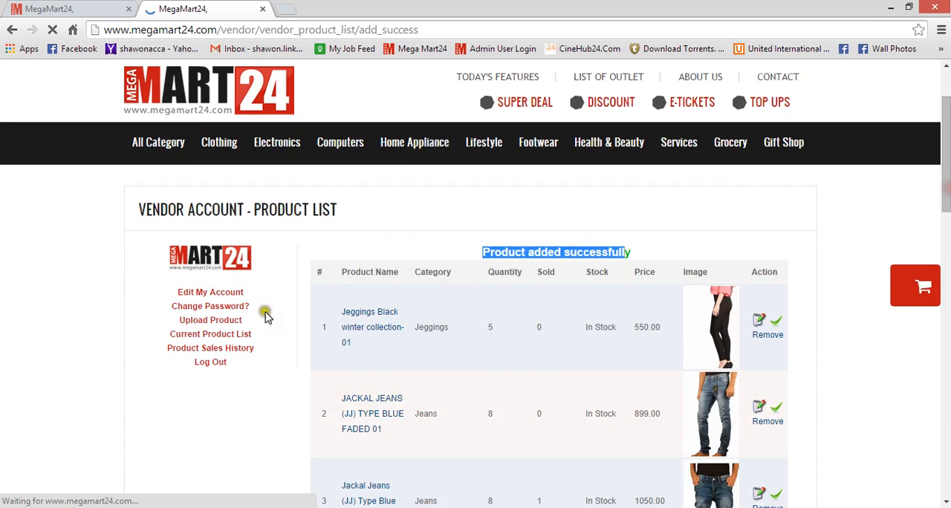
{"action": "left_click", "coordinate": [224, 335]}
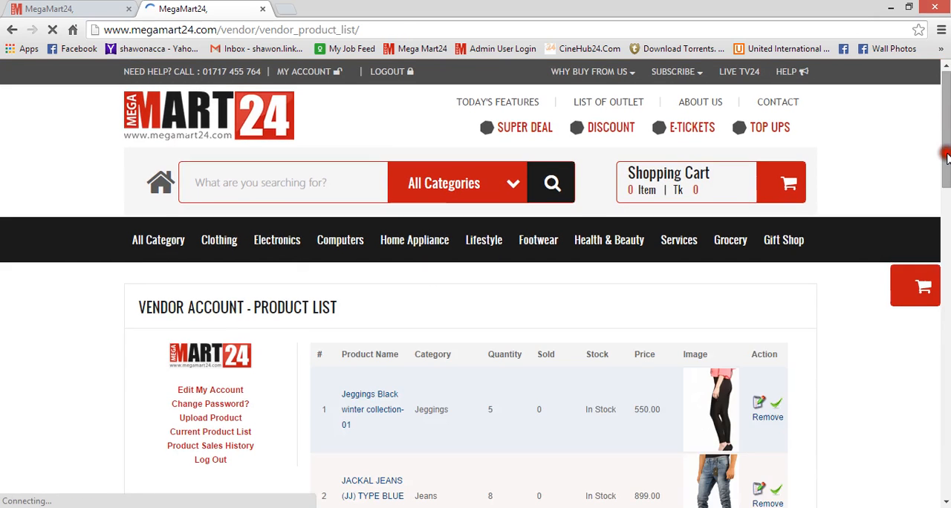
{"action": "left_click_drag", "start_coordinate": [946, 155], "coordinate": [946, 181]}
{"action": "left_click", "coordinate": [513, 290]}
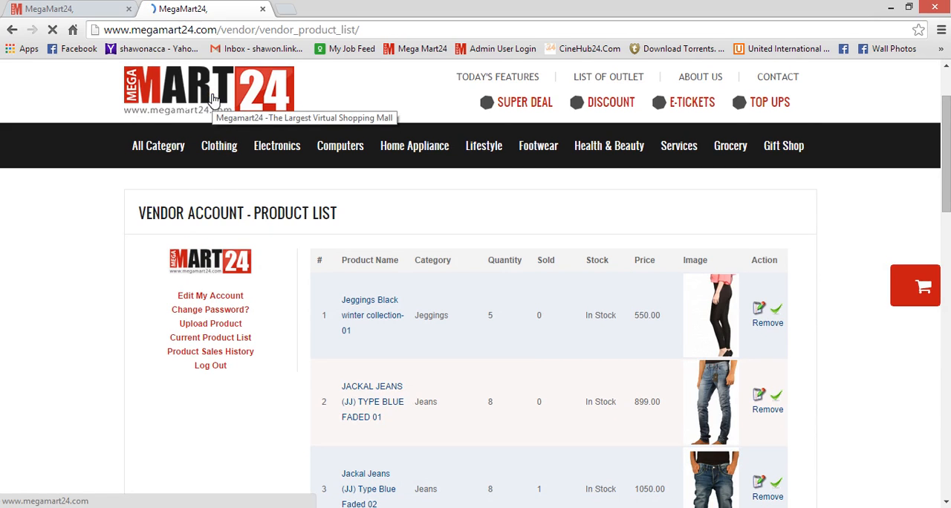
Go to the Megamart24 homepage and open the Jeggings Black winter collection-01 product from the featured products.
{"action": "left_click", "coordinate": [213, 98]}
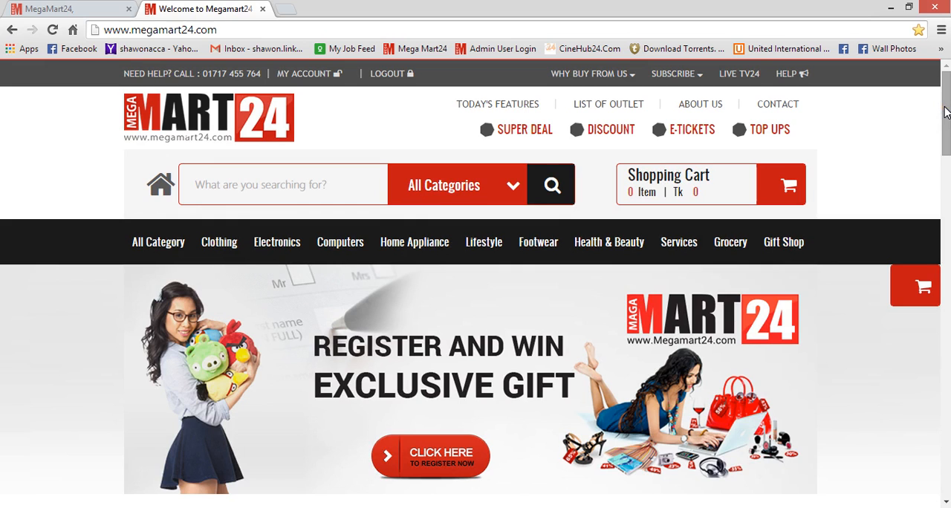
{"action": "left_click_drag", "start_coordinate": [945, 111], "coordinate": [945, 183]}
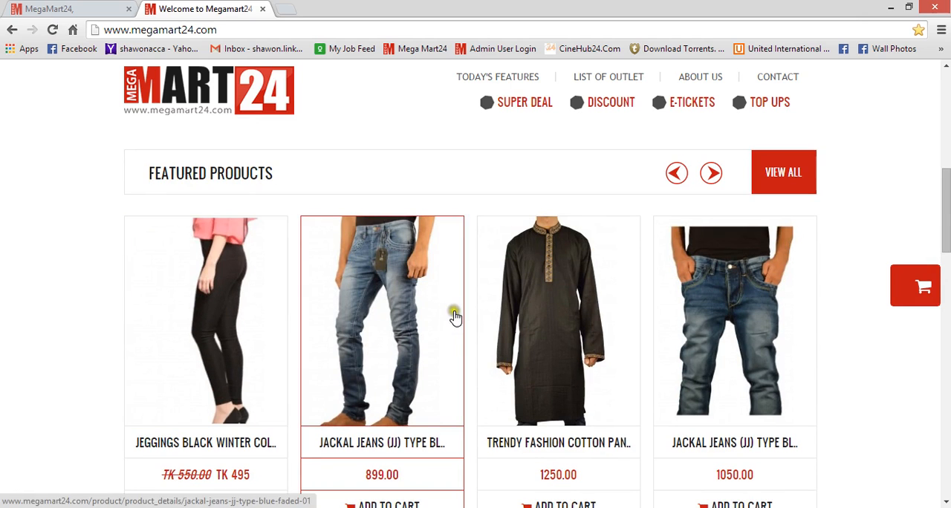
{"action": "mouse_move", "coordinate": [943, 186]}
{"action": "left_mouse_down"}
{"action": "mouse_move", "coordinate": [941, 264]}
{"action": "mouse_move", "coordinate": [944, 198]}
{"action": "left_mouse_up"}
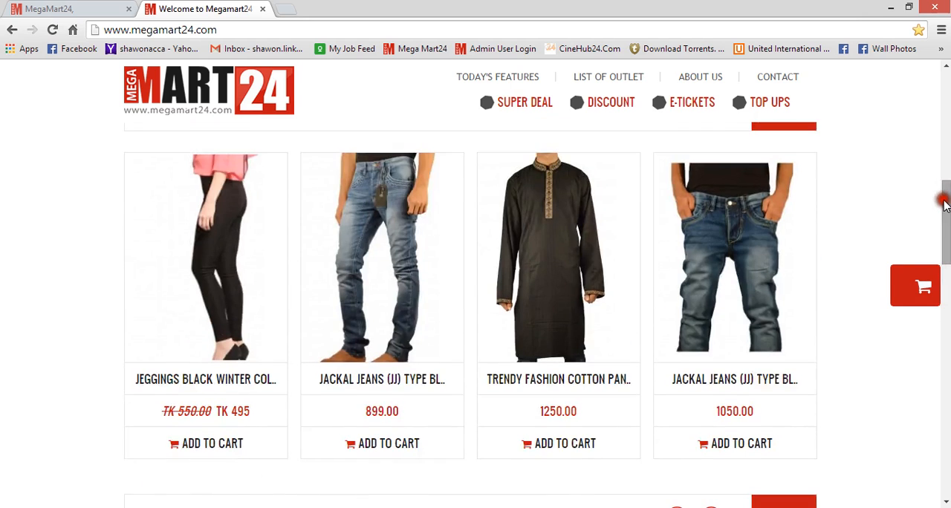
{"action": "left_click", "coordinate": [233, 236]}
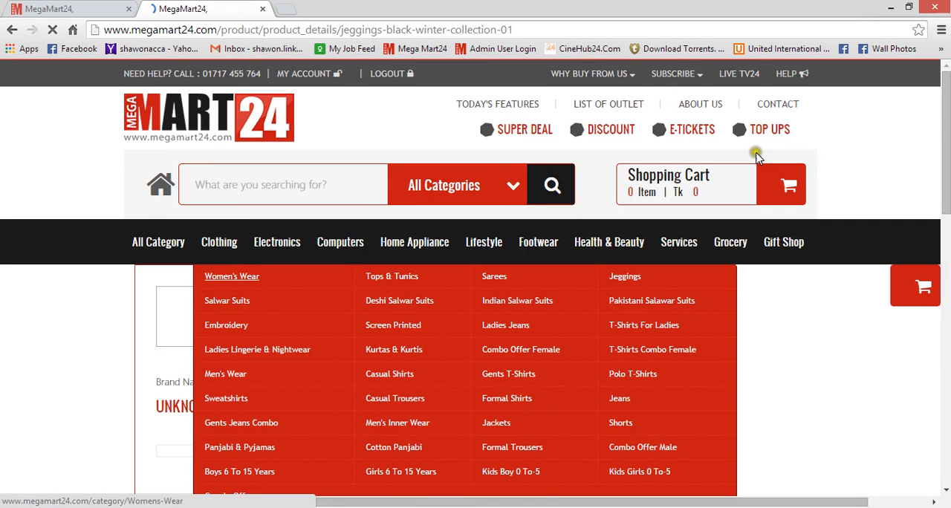
Examine the jeggings product page details and browse both of its product images.
{"action": "left_click_drag", "start_coordinate": [947, 117], "coordinate": [950, 155]}
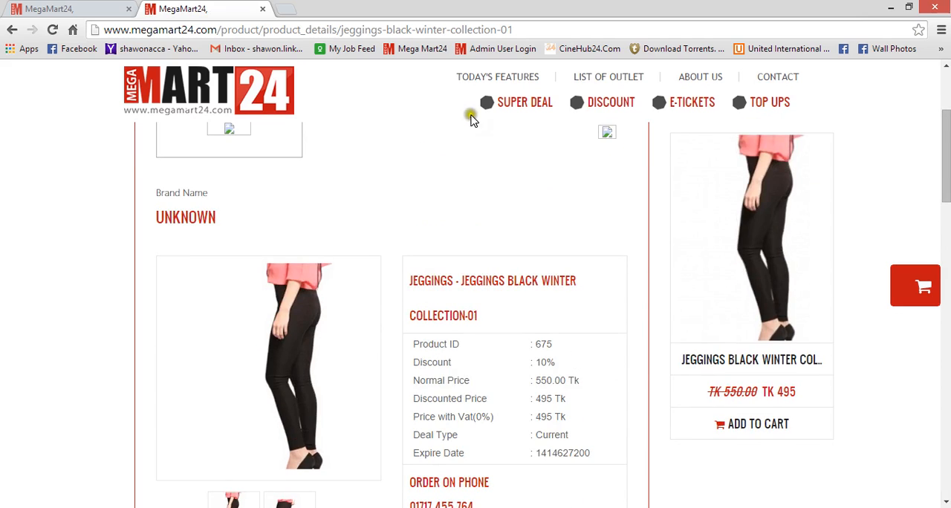
{"action": "left_click_drag", "start_coordinate": [154, 224], "coordinate": [214, 214]}
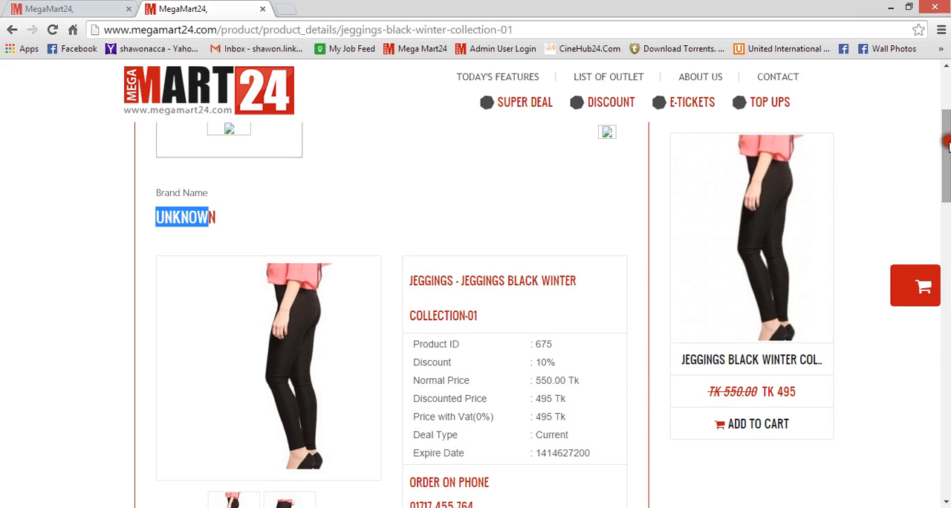
{"action": "left_click_drag", "start_coordinate": [947, 144], "coordinate": [946, 176]}
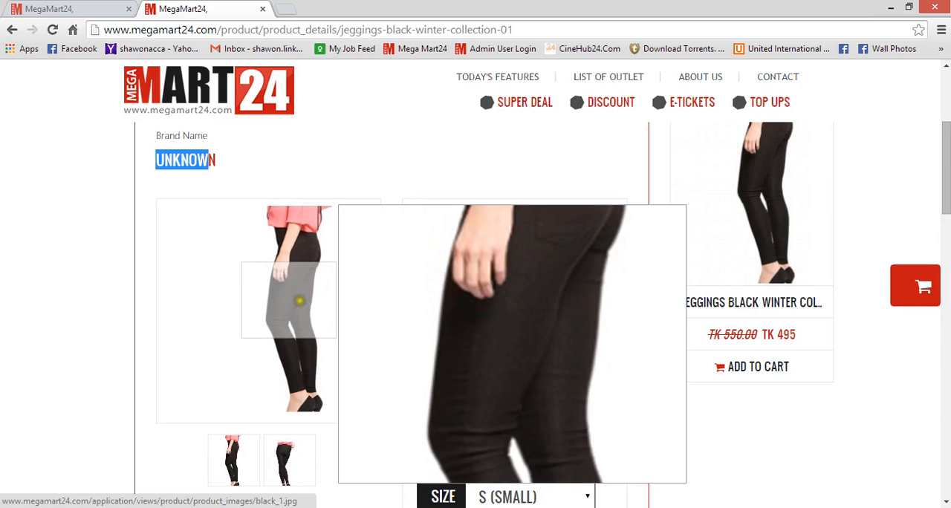
{"action": "left_click", "coordinate": [291, 448]}
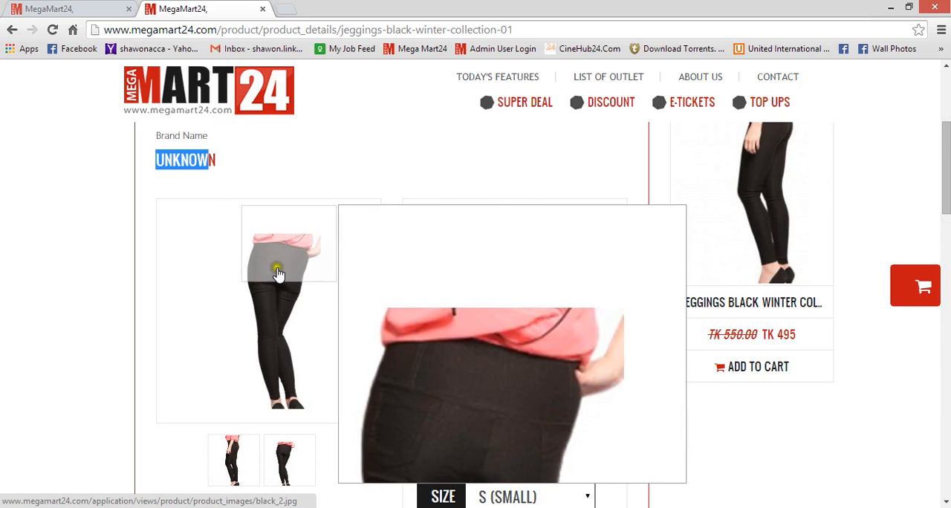
{"action": "left_click", "coordinate": [232, 455]}
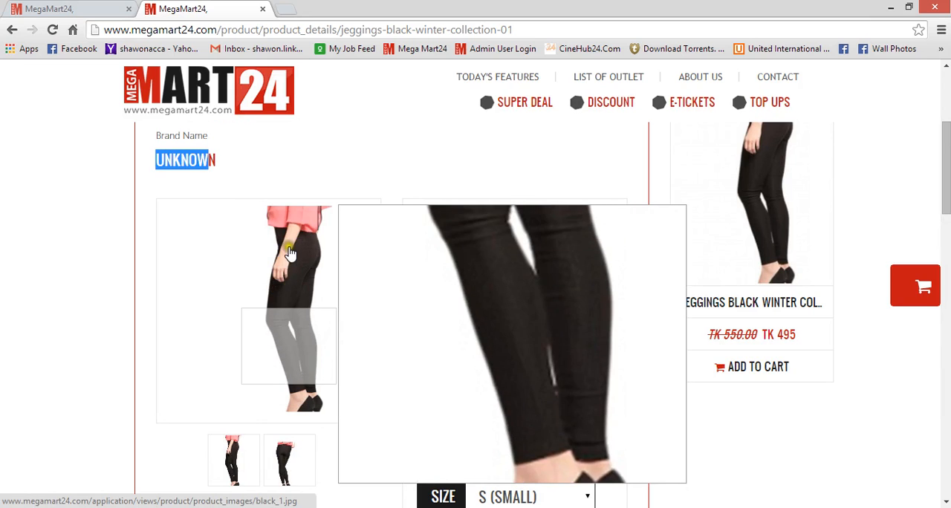
Log out of the vendor account.
{"action": "left_click", "coordinate": [353, 141]}
{"action": "scroll", "coordinate": [937, 174], "scroll_direction": "up", "scroll_amount": 4}
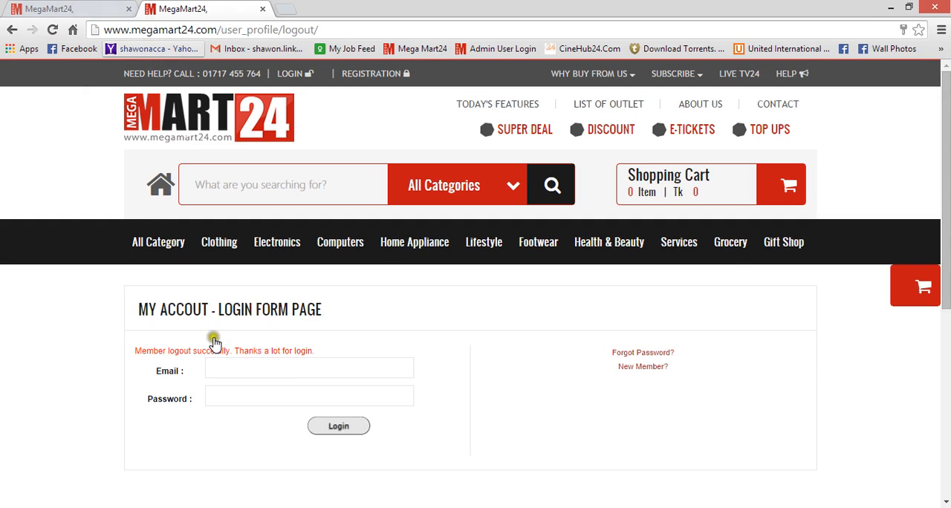
{"action": "key", "text": "alt+Tab"}
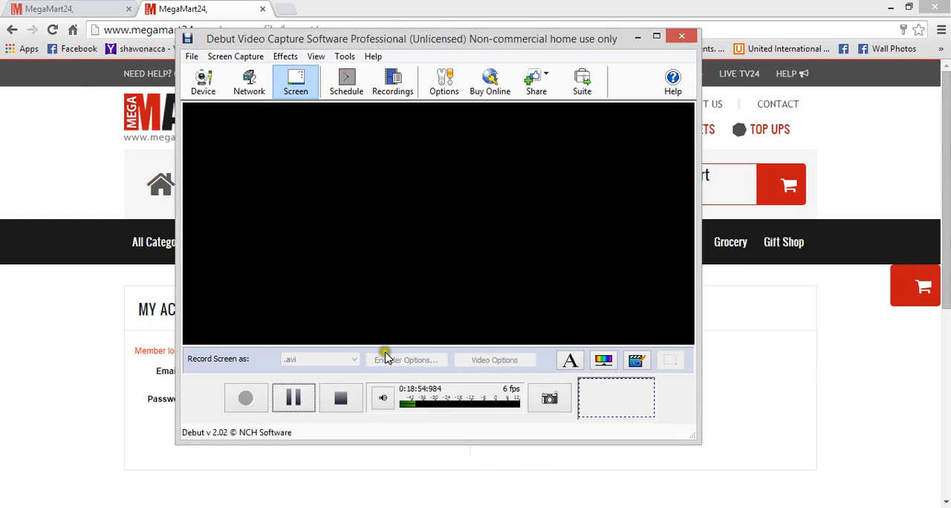